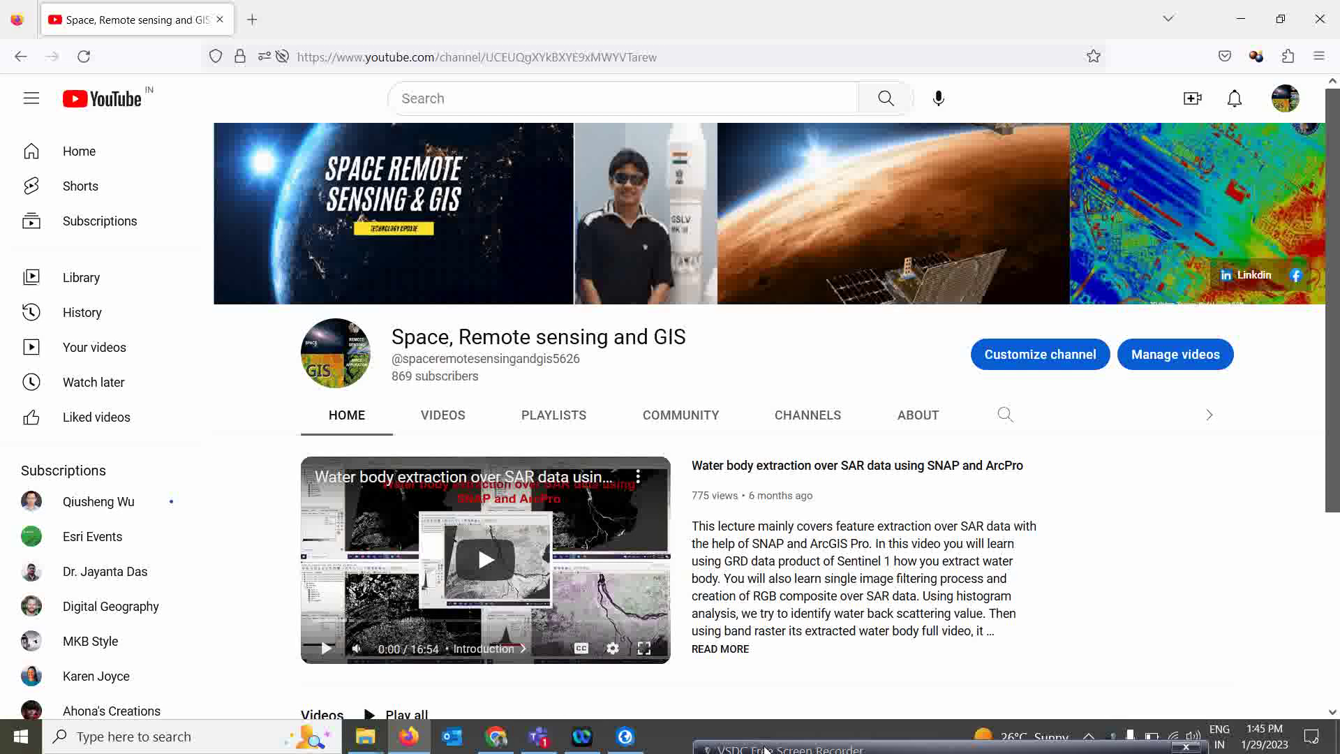
- Switch from the Firefox YouTube channel page to the Google Chrome window
mouse_move(742, 729)
drag(742, 728, 745, 747)
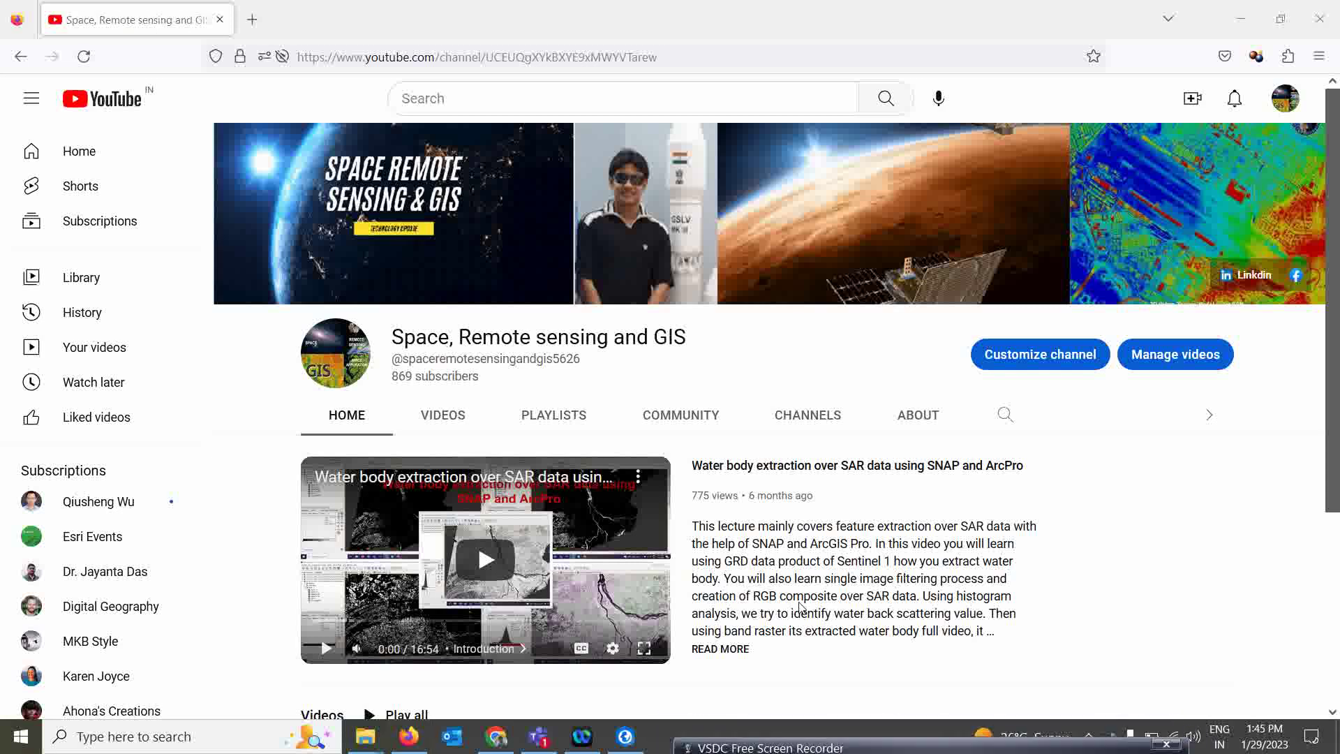
click(489, 733)
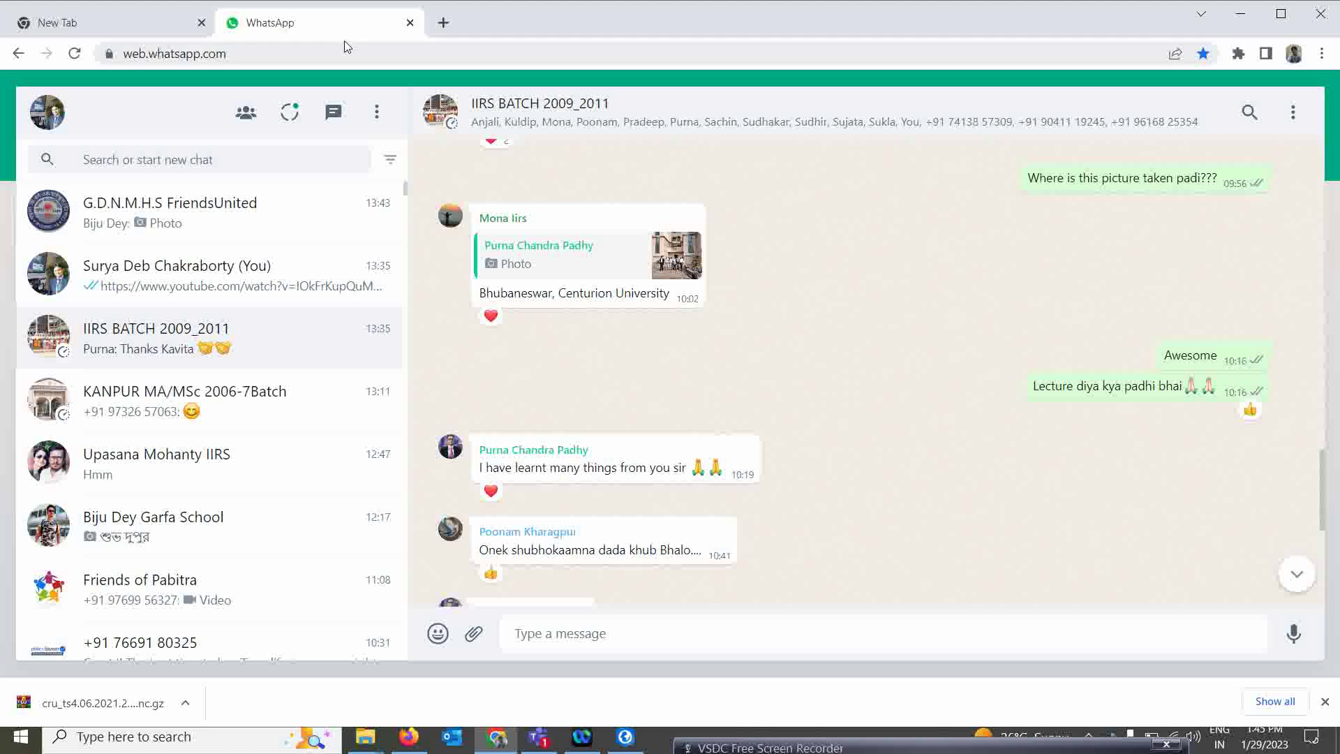
- Replace the WhatsApp tab with a new tab and search Google for 'cru data'
click(443, 23)
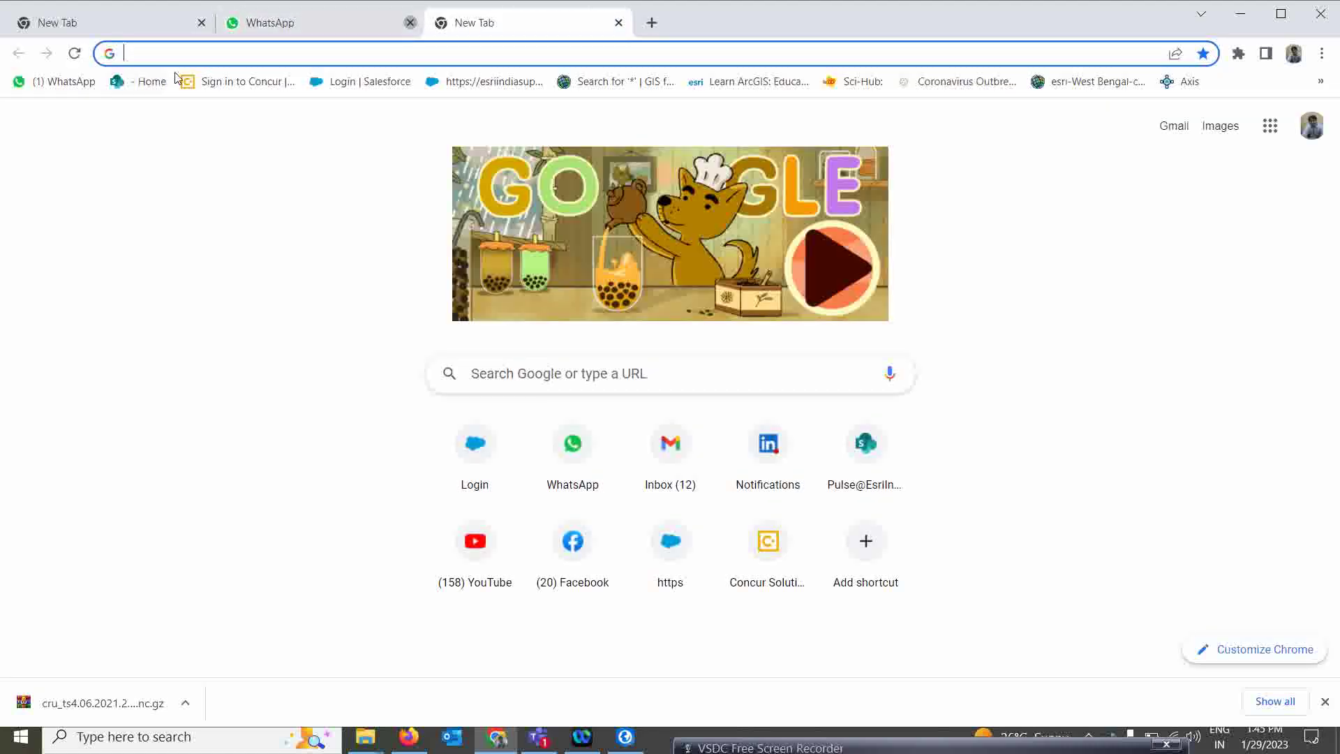
click(410, 22)
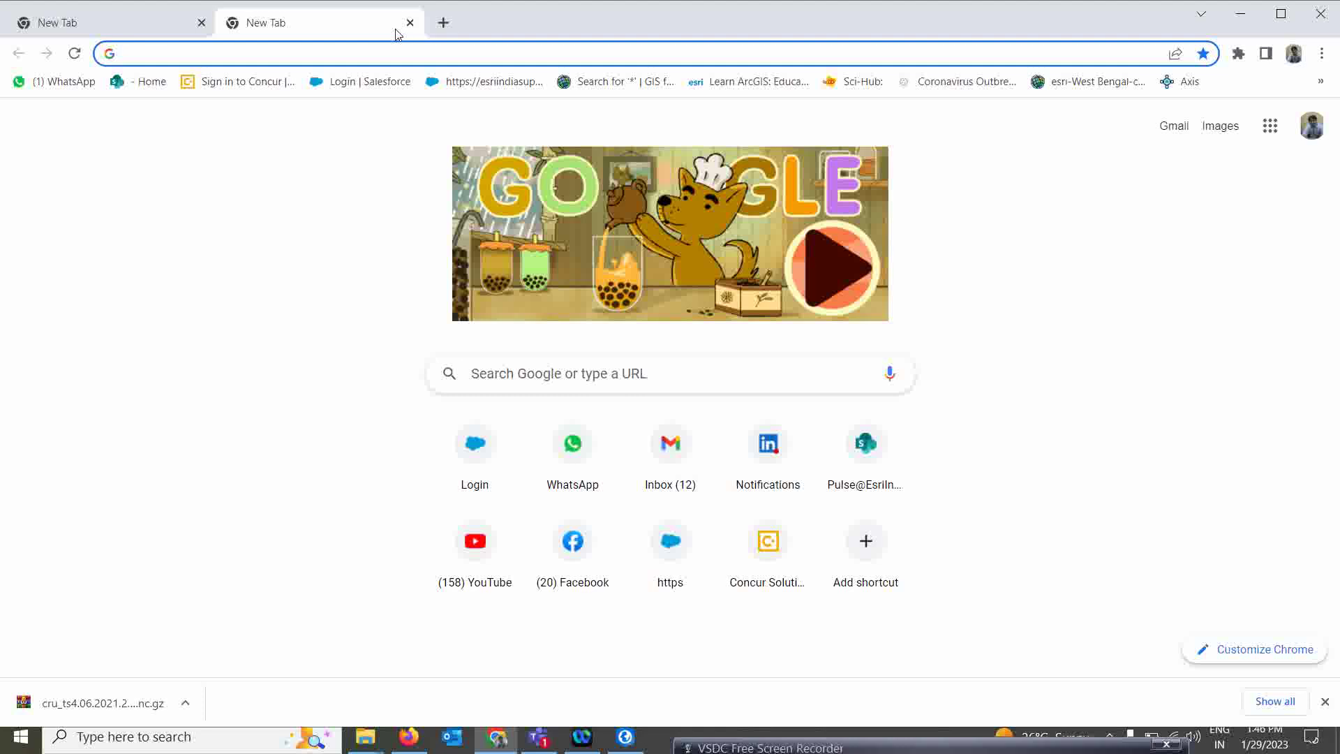
click(501, 368)
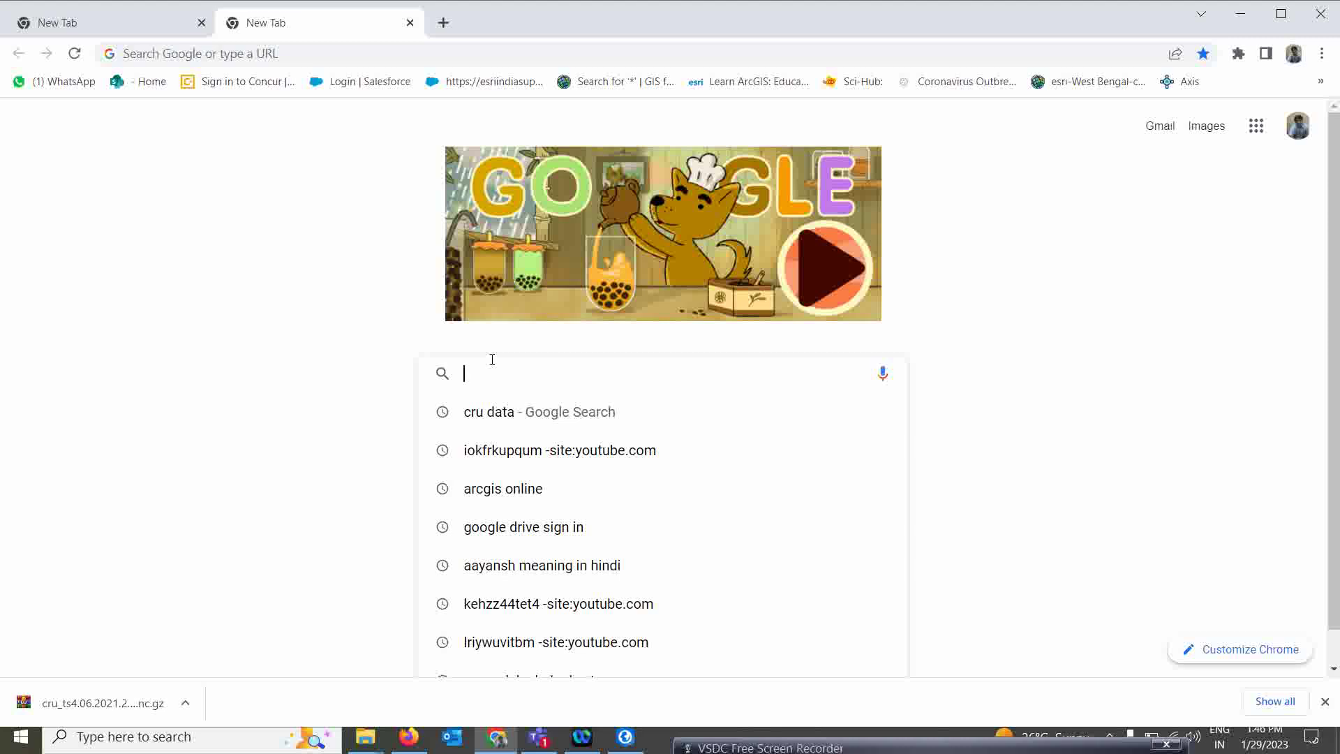
text(cru)
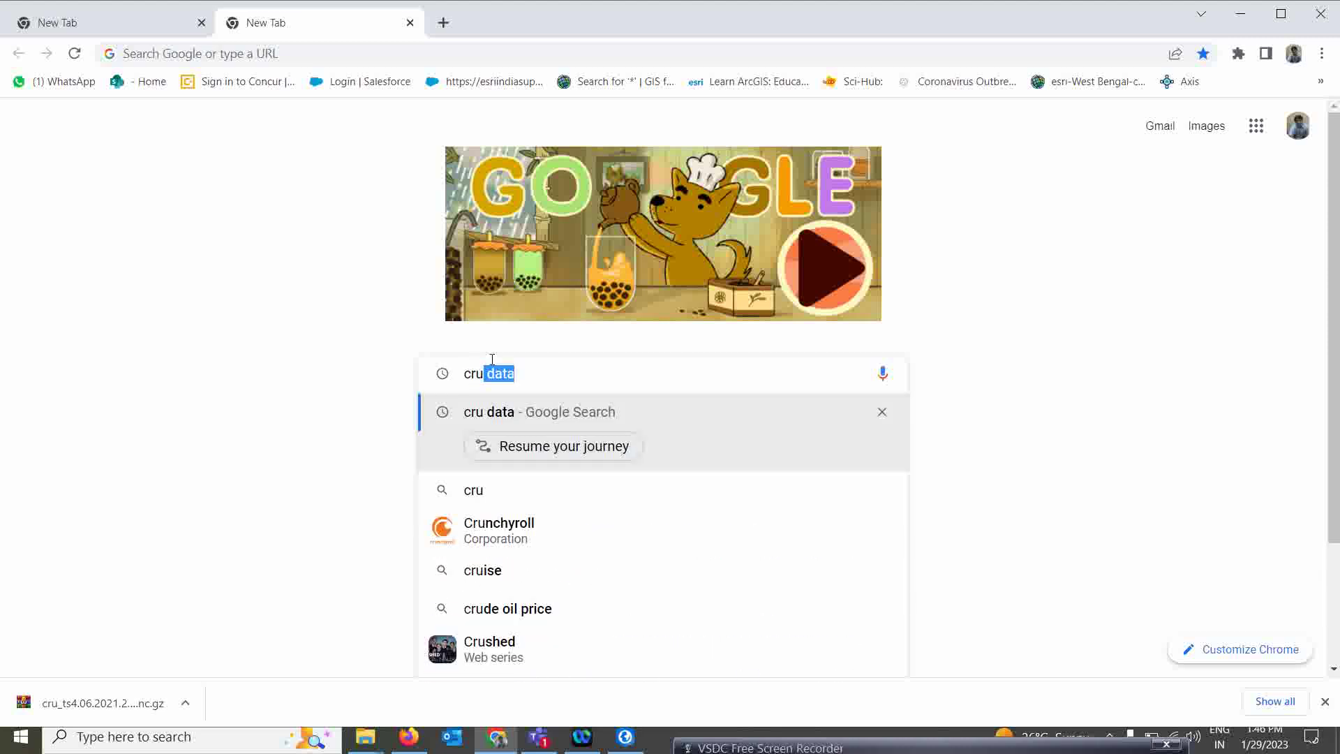
click(471, 411)
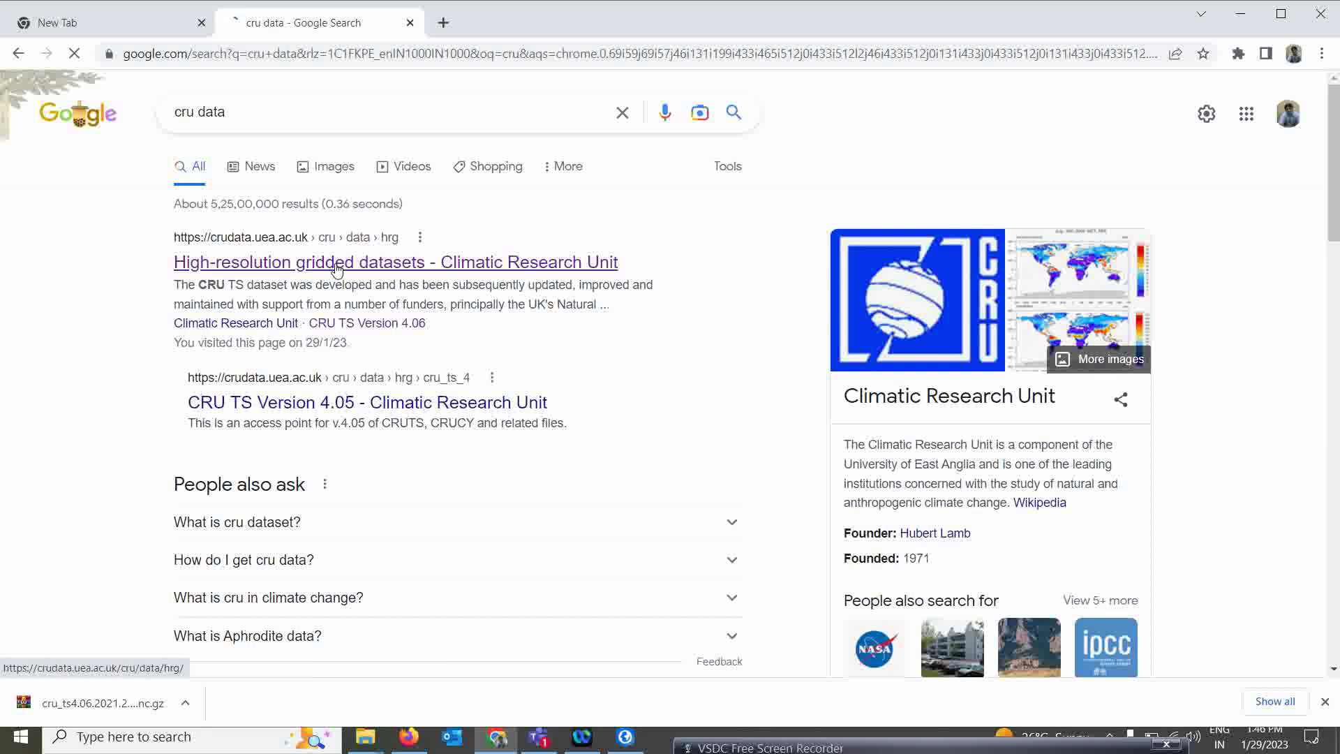
- Open the CRU High-resolution gridded datasets result in a new tab
right_click(369, 266)
click(412, 275)
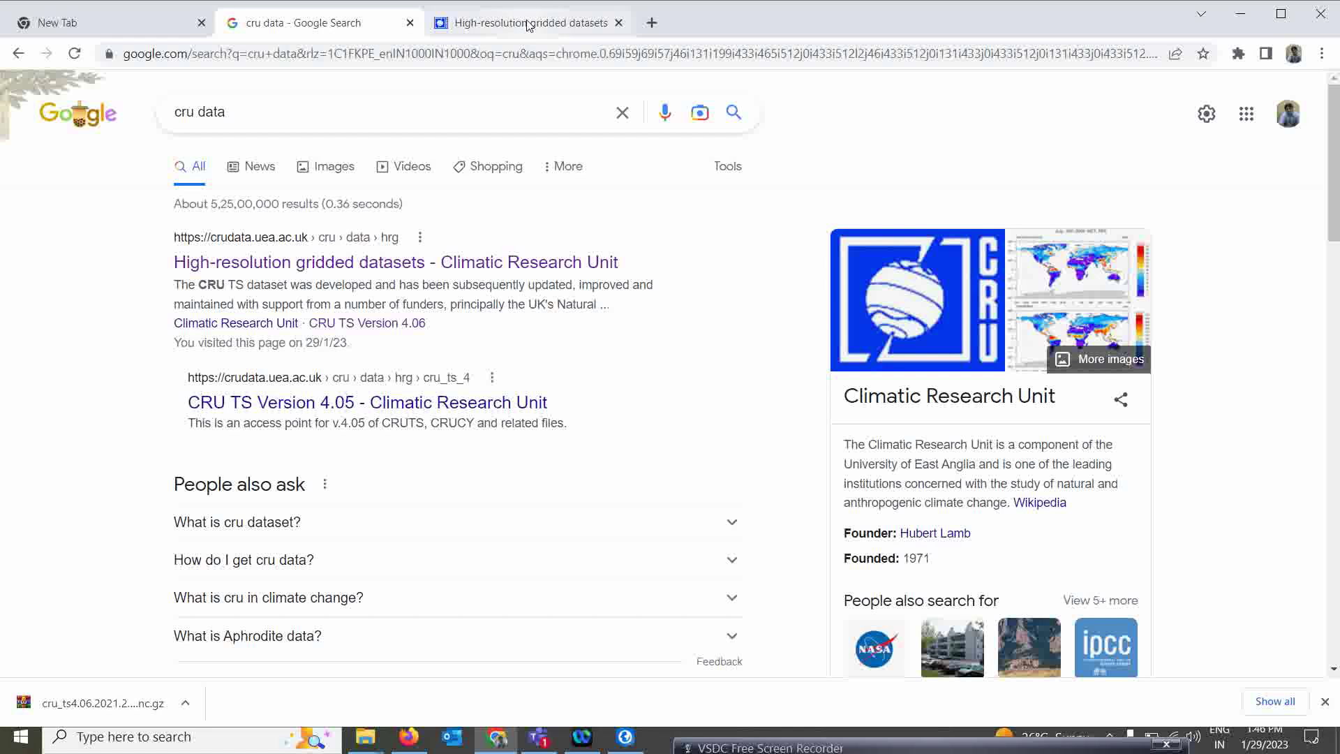
click(523, 23)
scroll(206, 460, down, 3)
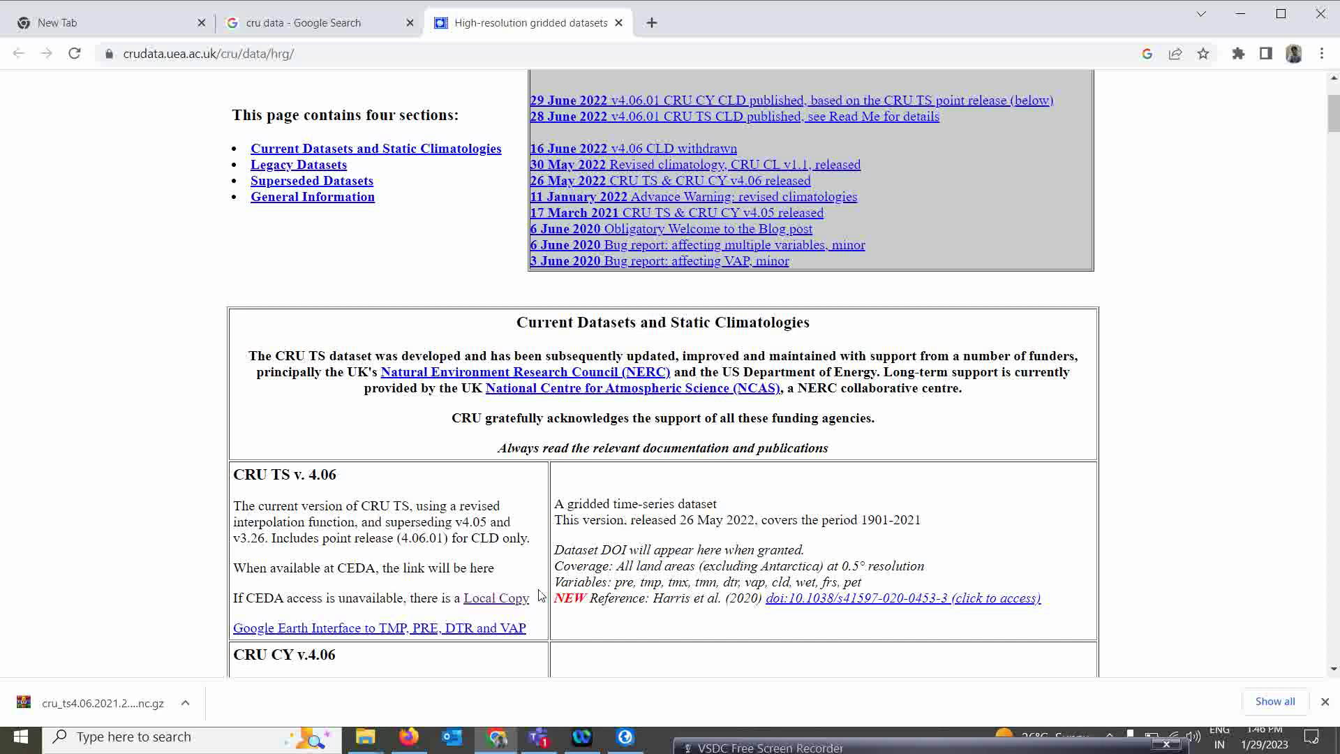
- Open the CRU TS 4.06 Local Copy and go to the pre precipitation file listing
right_click(498, 600)
click(565, 462)
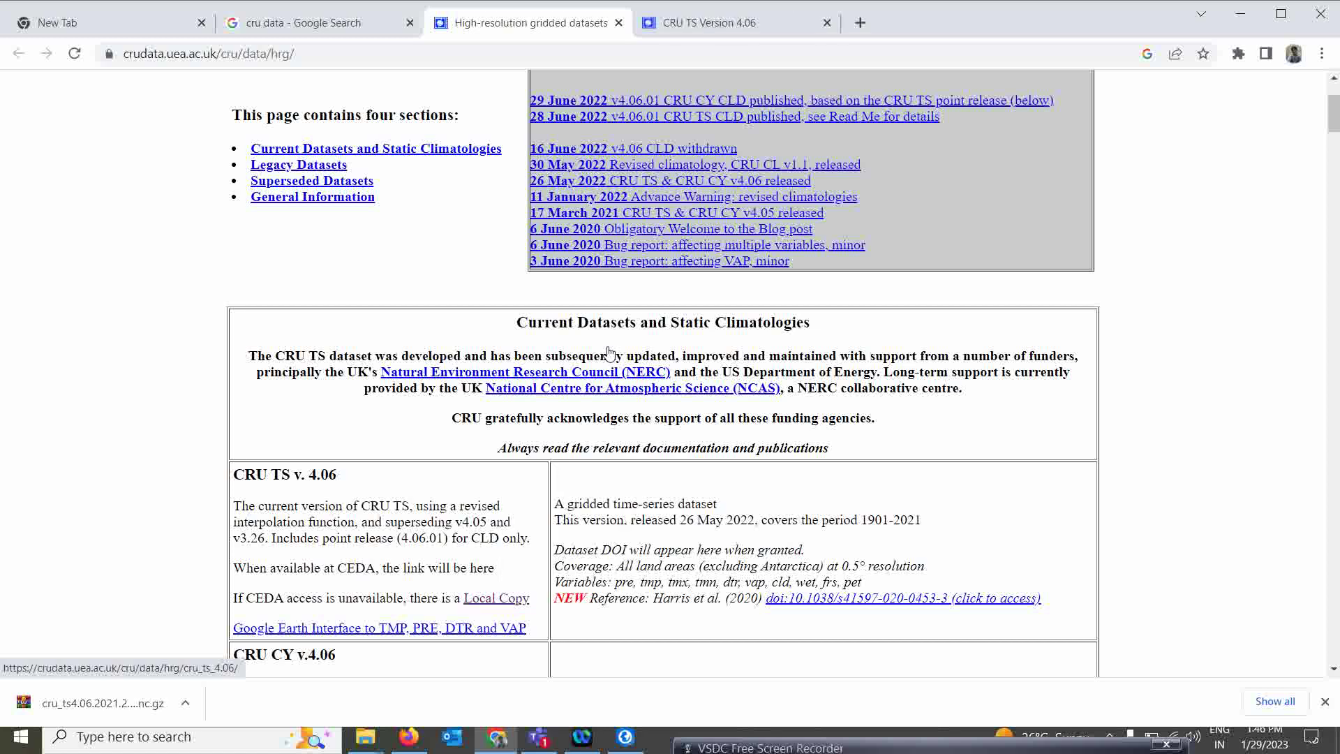
click(719, 25)
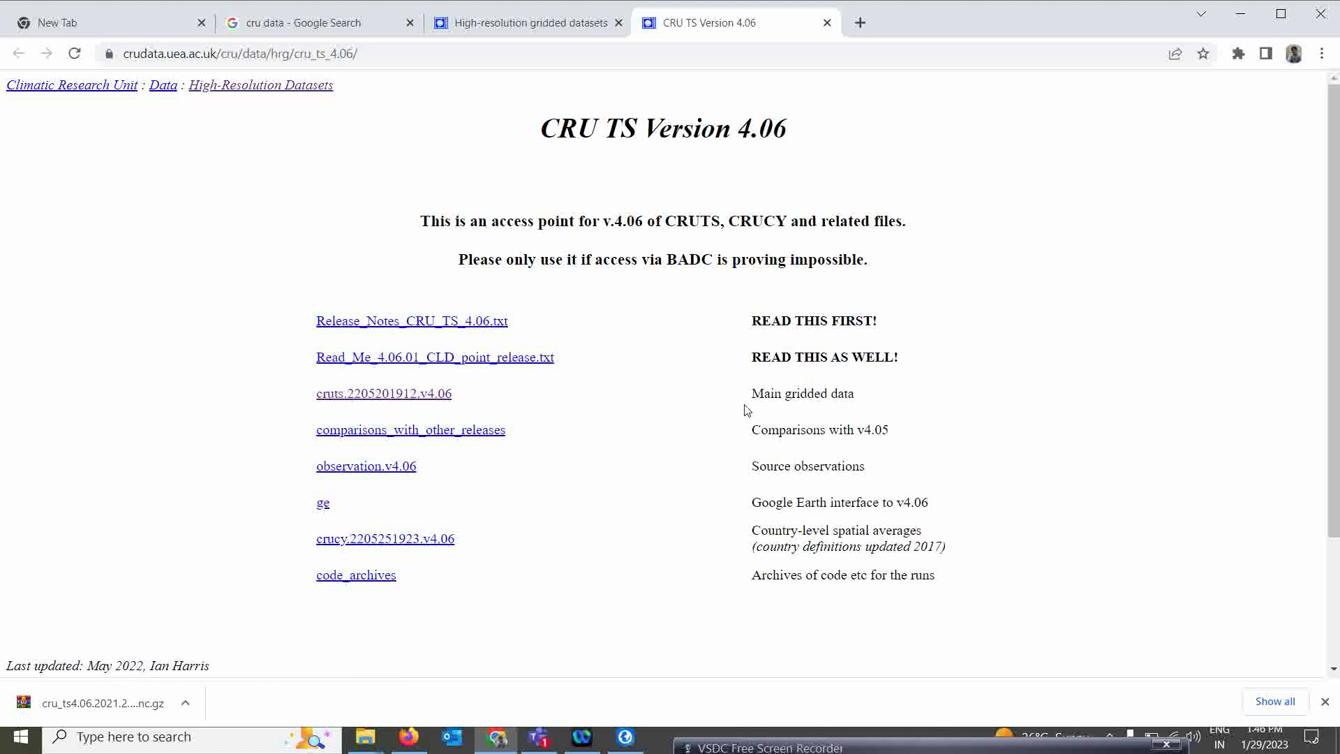
click(384, 395)
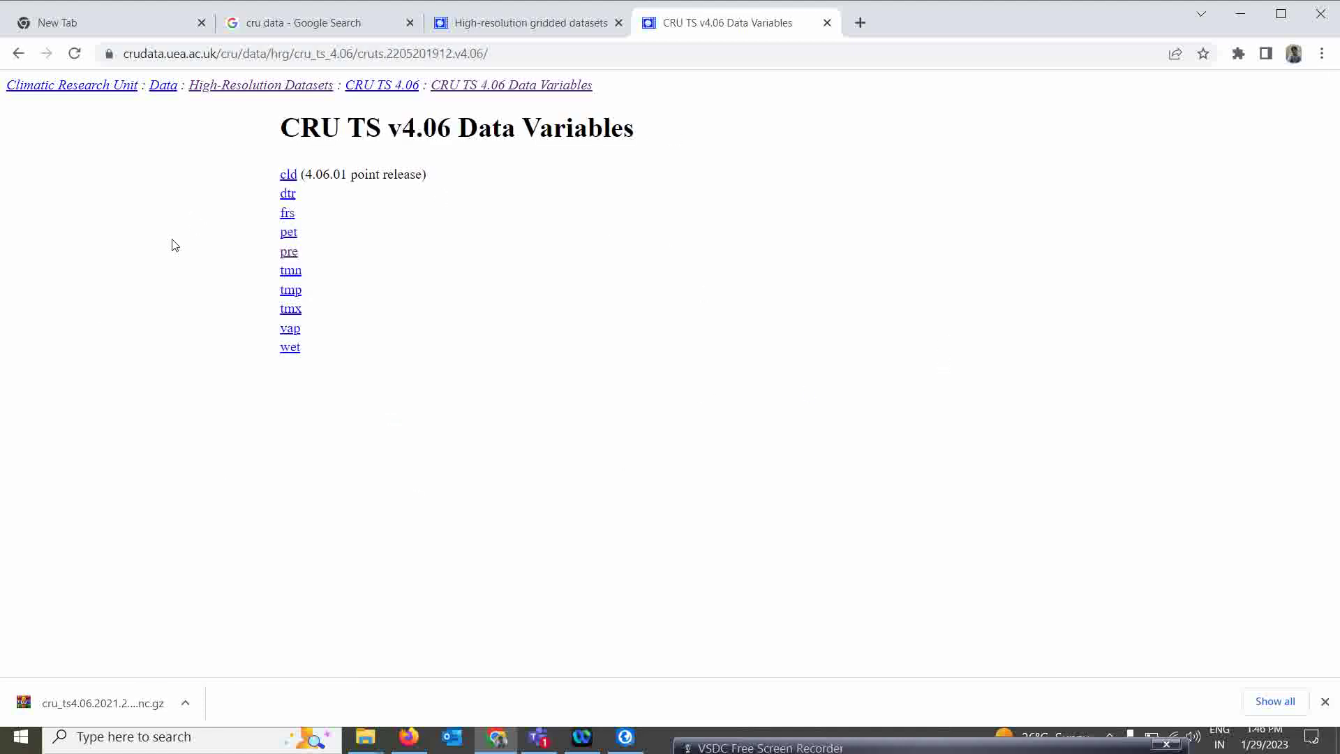
click(289, 252)
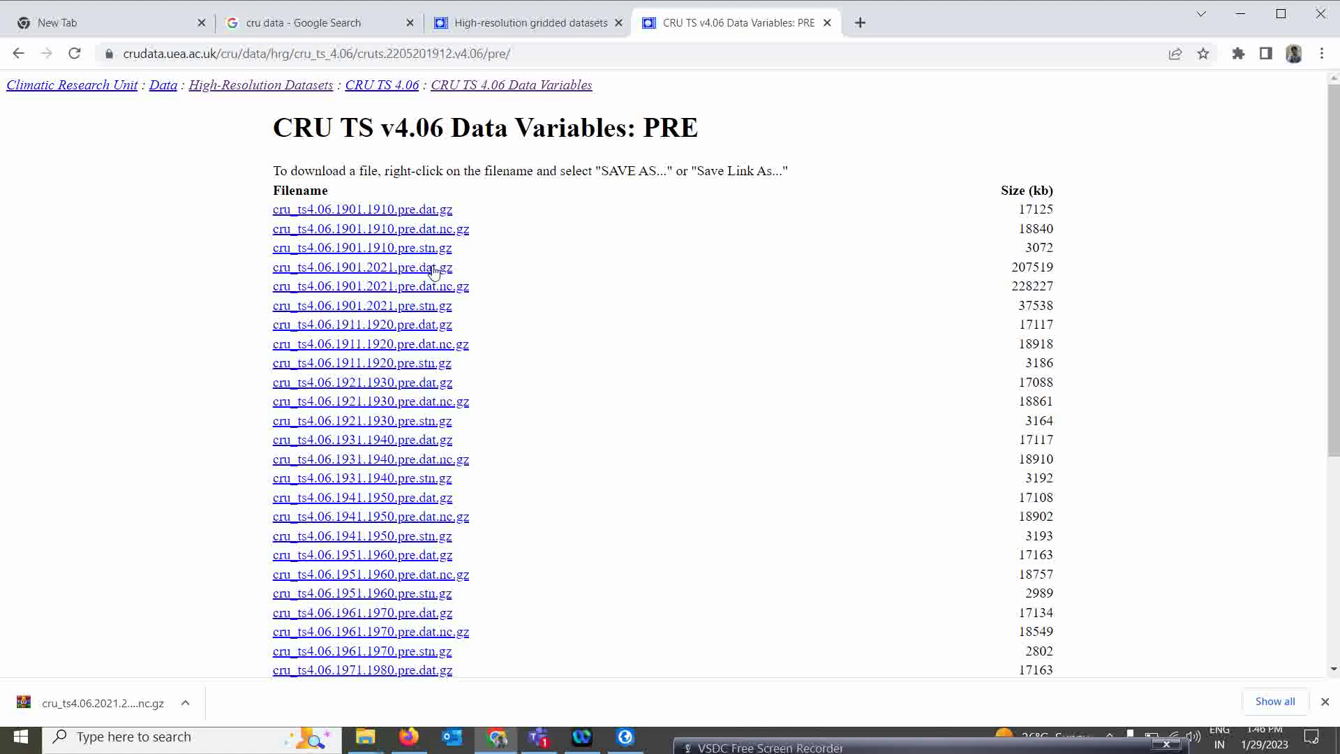
- Download cru_ts4.06.2021.2021.pre.dat.nc.gz from the bottom of the PRE listing
scroll(370, 224, down, 2)
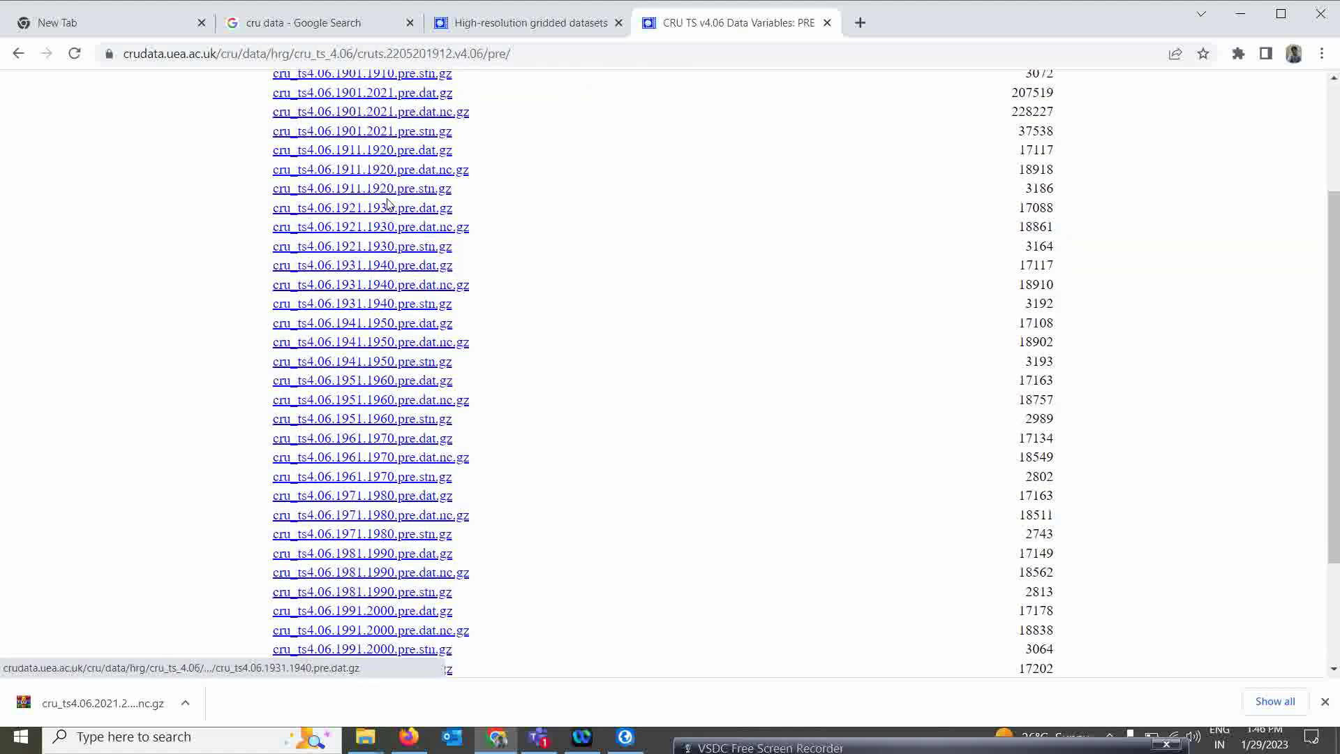
scroll(388, 203, up, 2)
scroll(388, 209, down, 5)
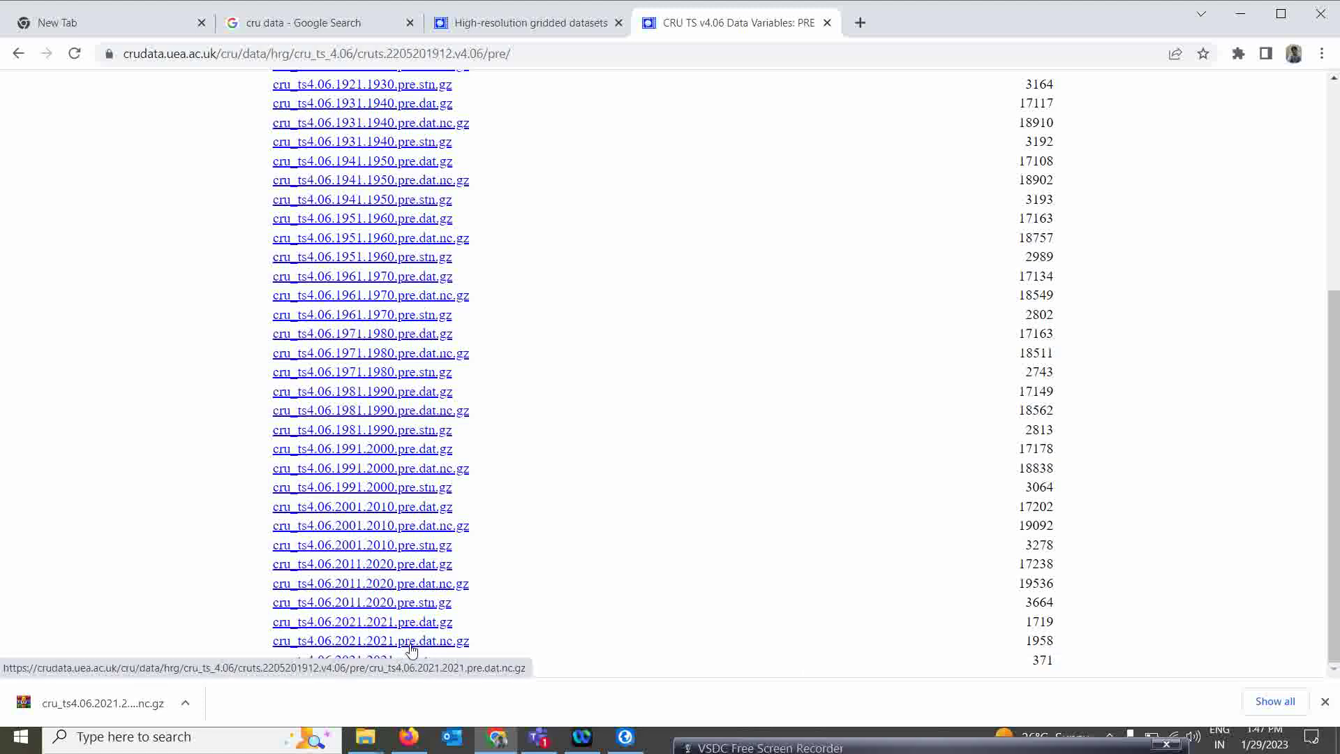
click(350, 642)
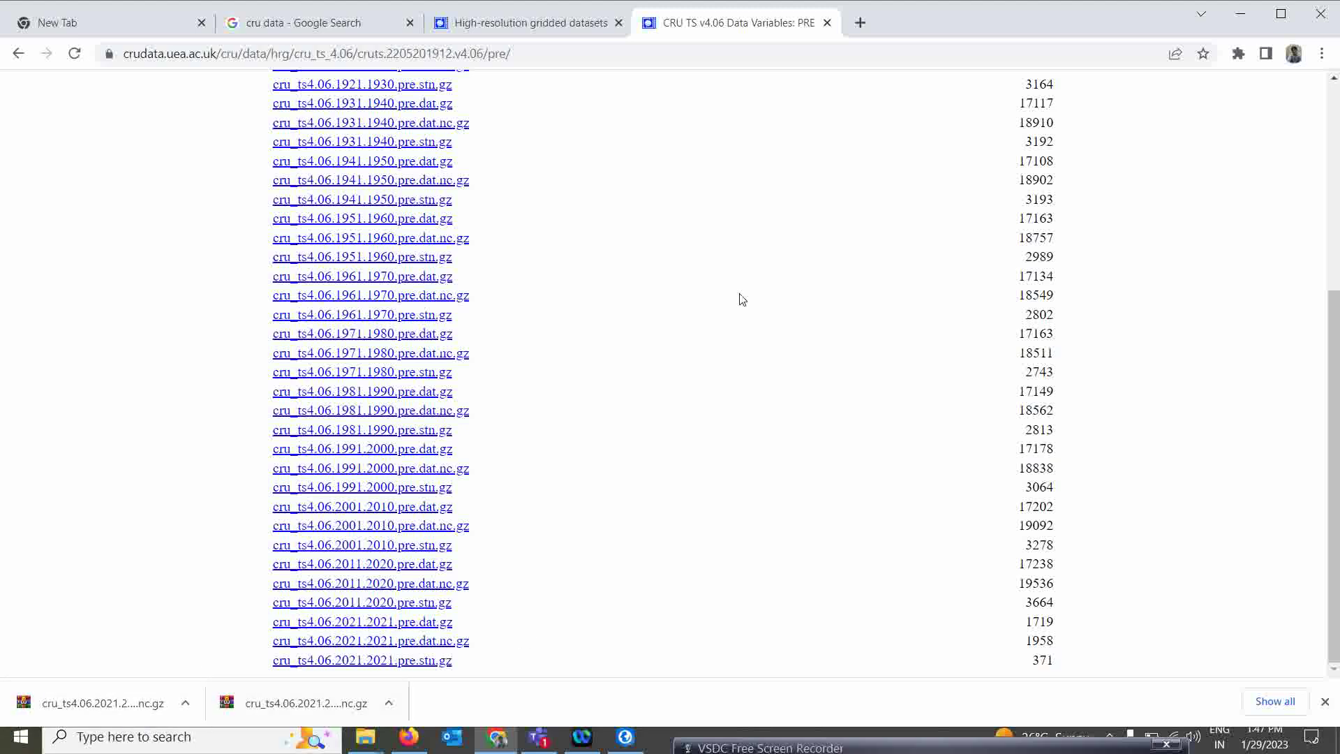
mouse_move(376, 748)
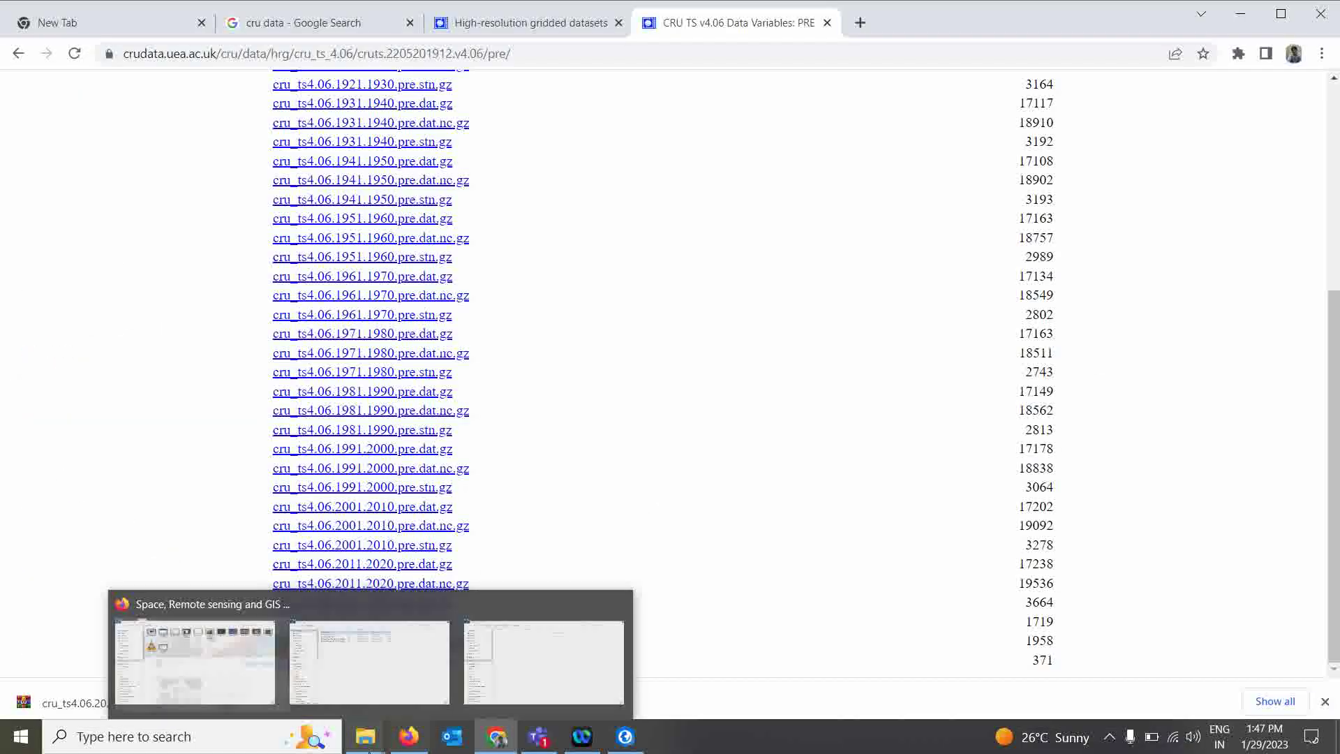
- Open the inner test folder in File Explorer and widen the Name column
click(499, 689)
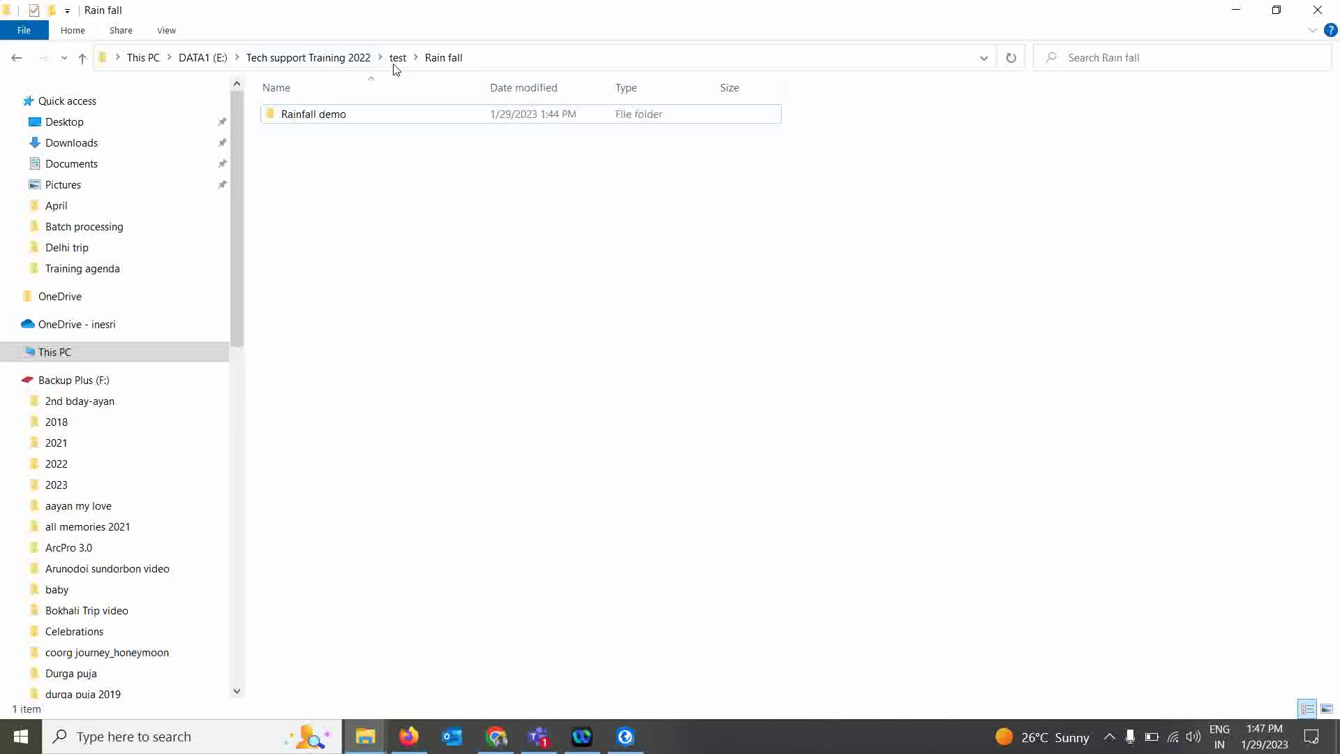
click(398, 57)
double_click(290, 133)
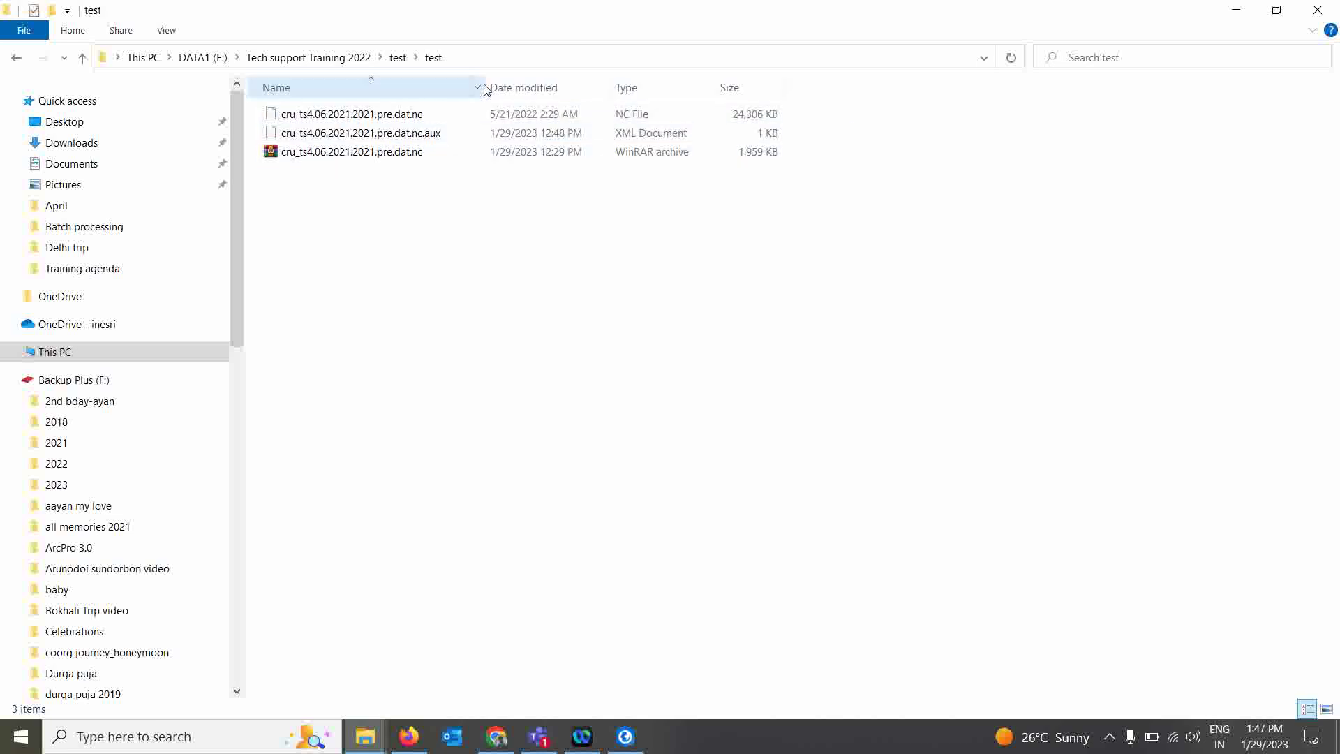
drag(484, 80, 548, 85)
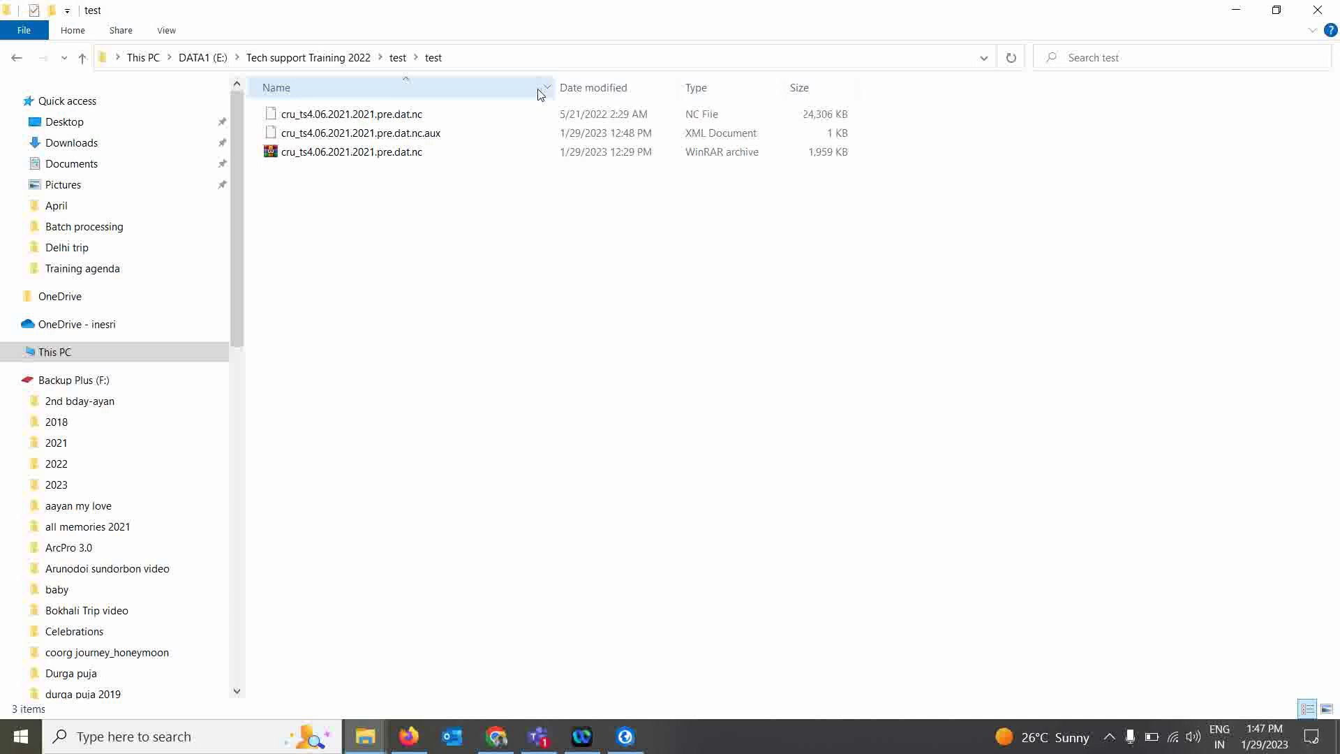
- Minimize Chrome, dismiss the WinRAR archive's menu without extracting, and return to ArcGIS Pro
click(496, 736)
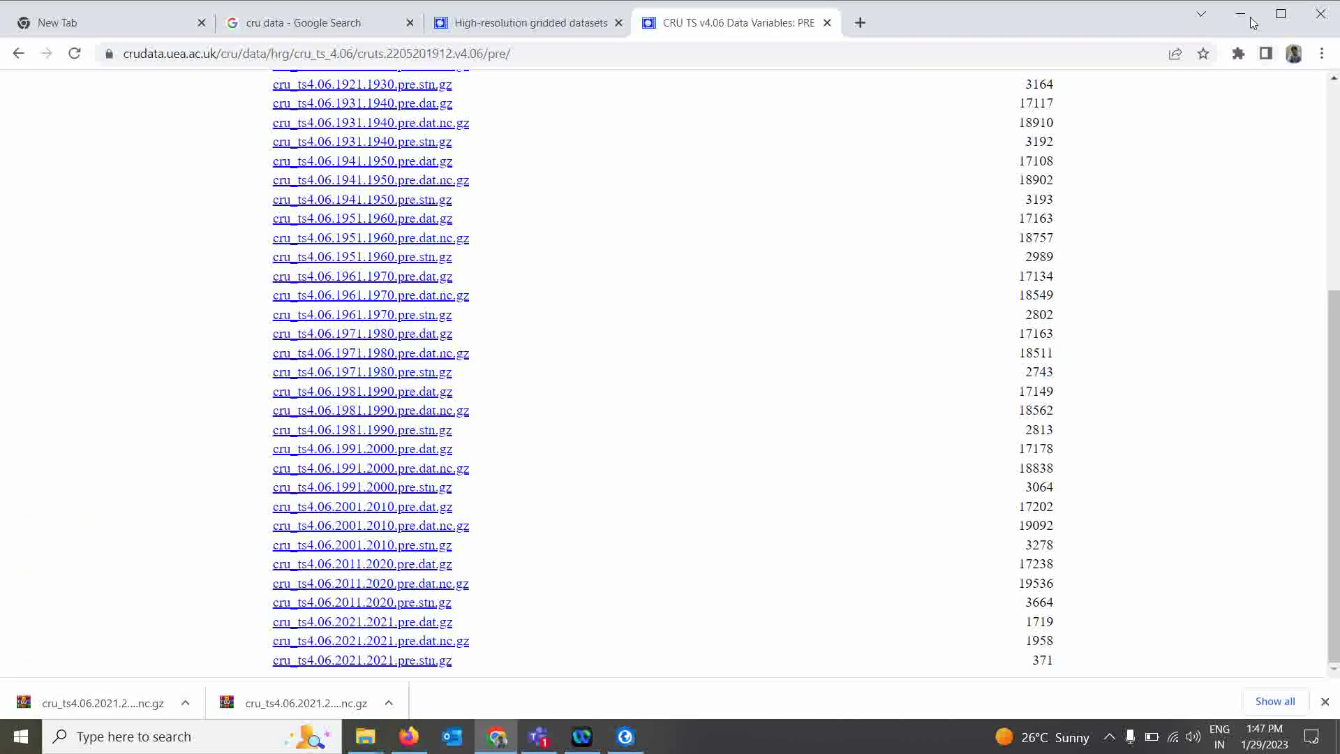
click(1240, 14)
right_click(372, 152)
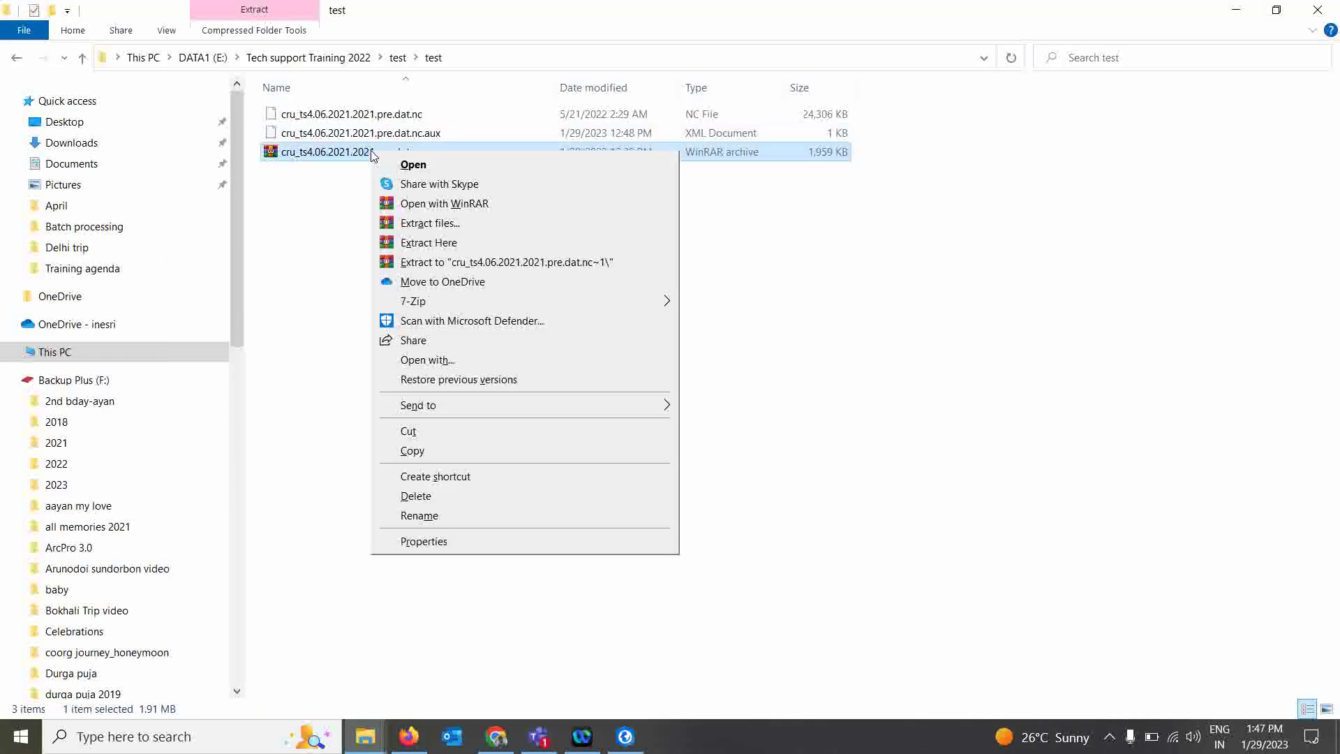
mouse_move(596, 300)
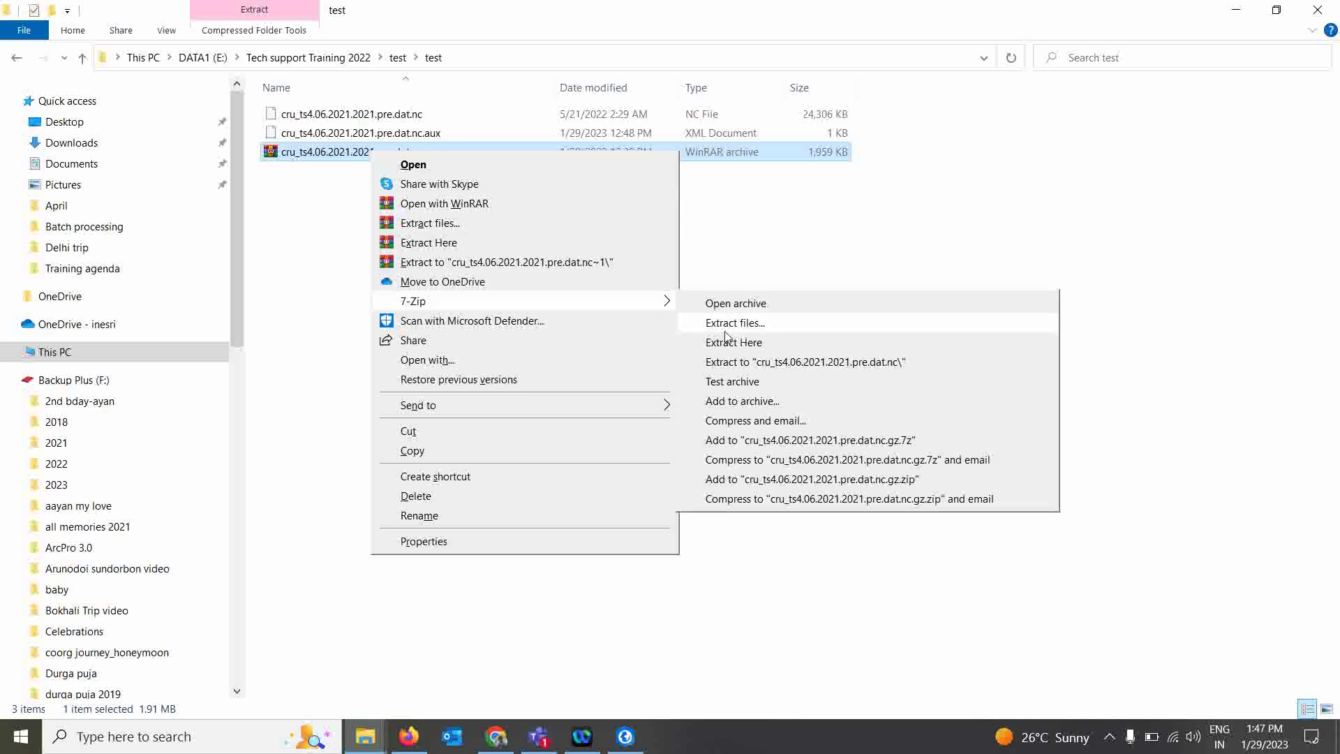
click(318, 244)
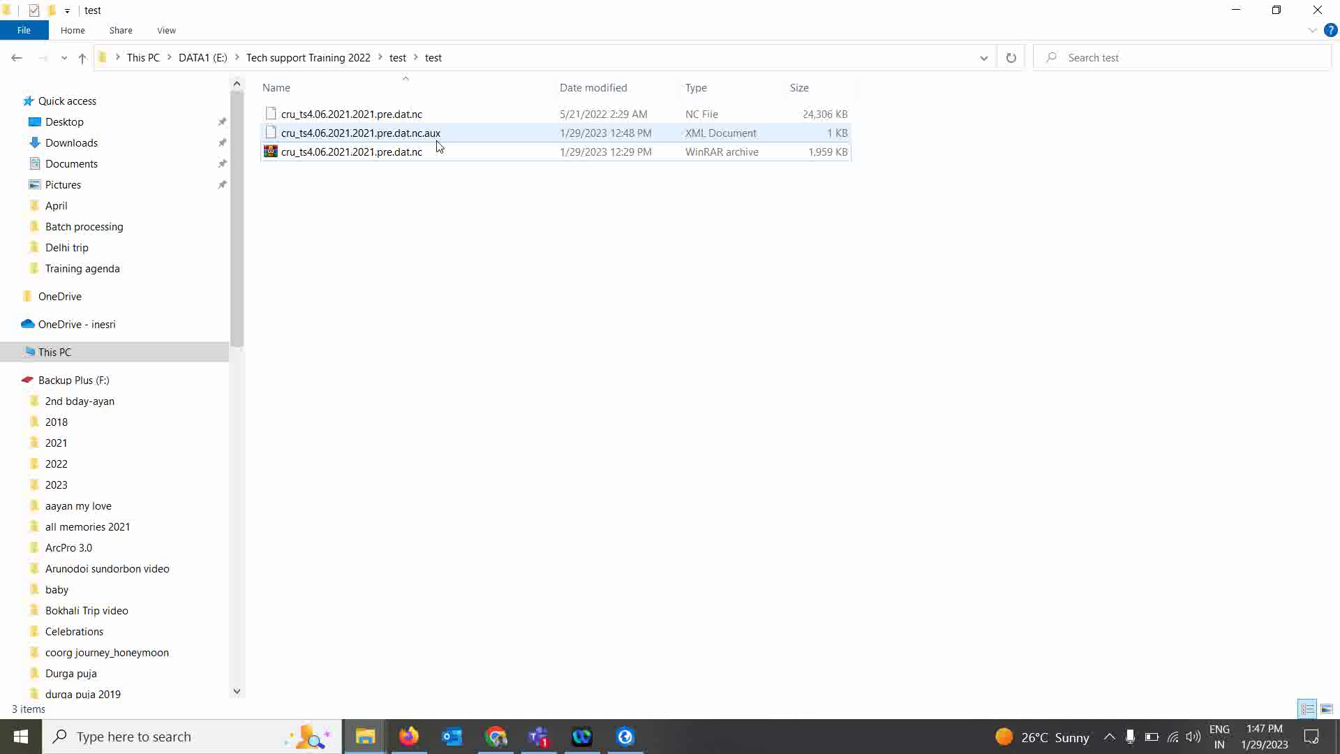
click(625, 736)
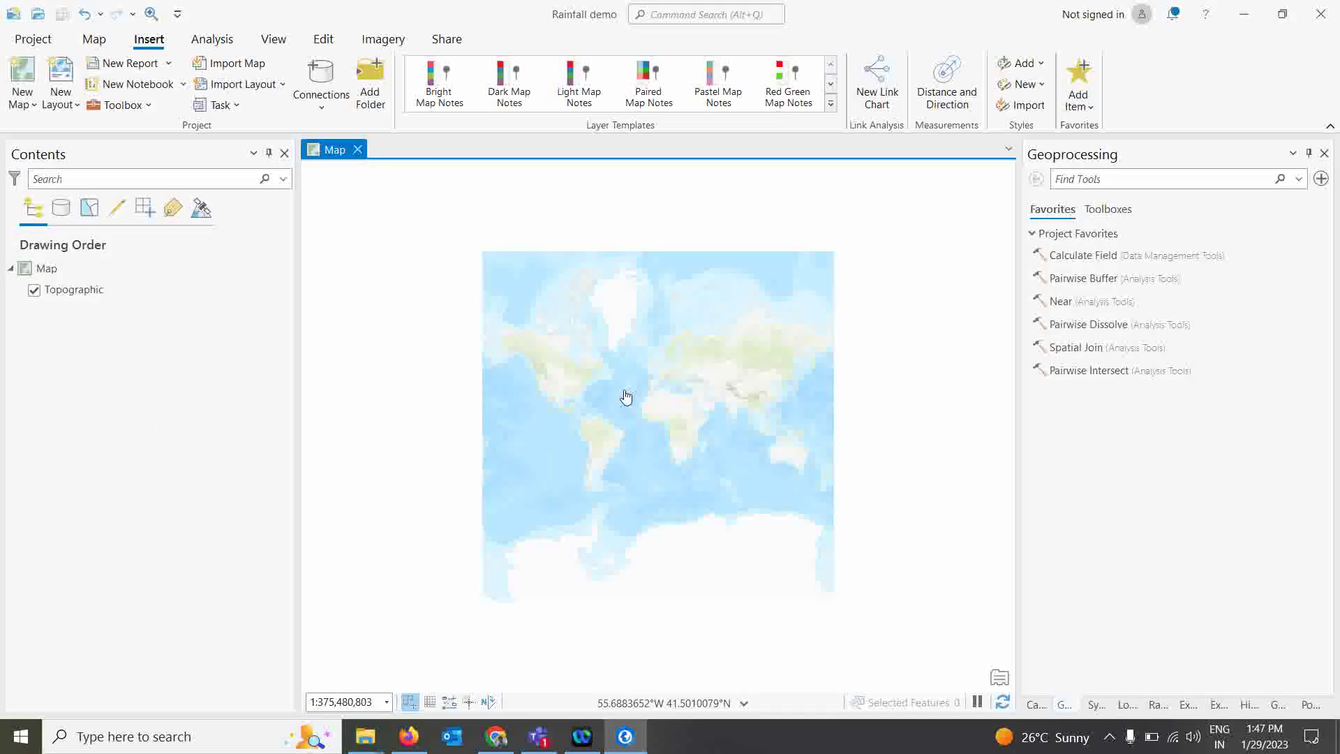
- Choose Multidimensional Raster Layer from the Map tab's Add Data list
scroll(625, 395, up, 2)
drag(637, 397, 705, 389)
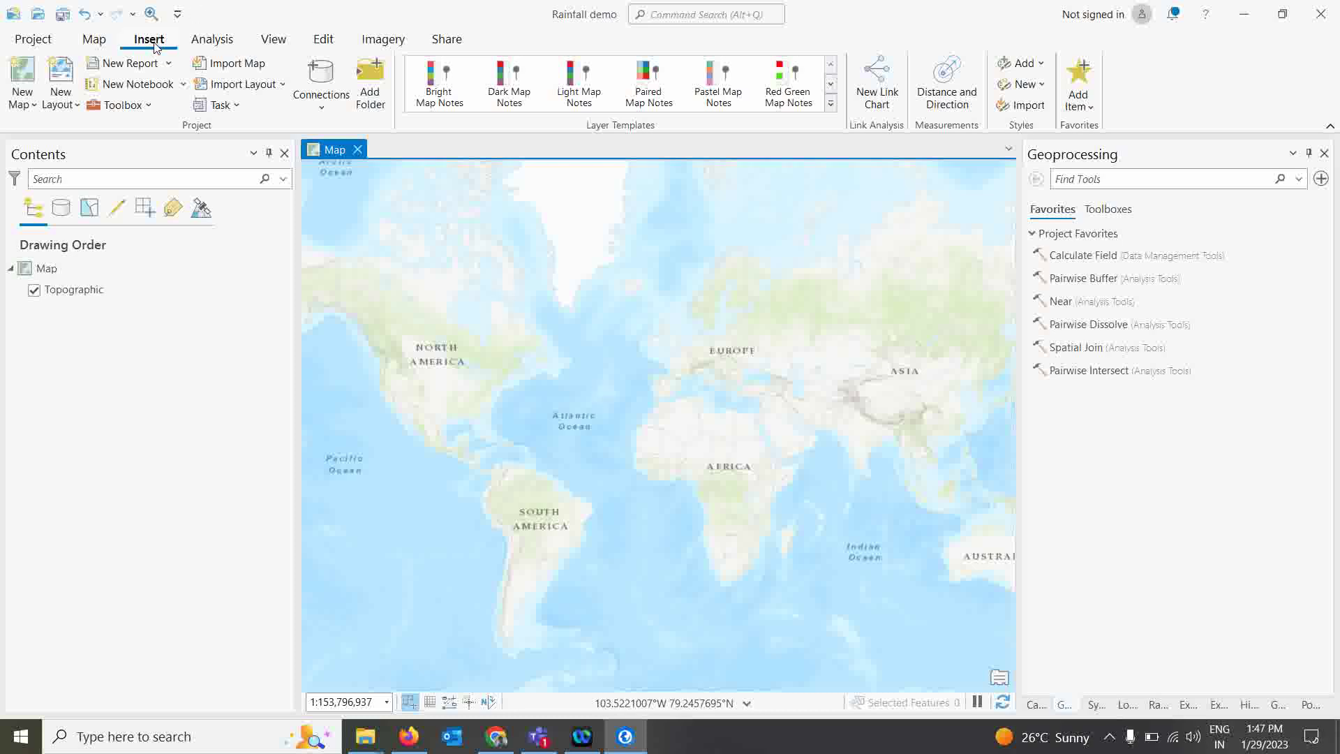
click(96, 40)
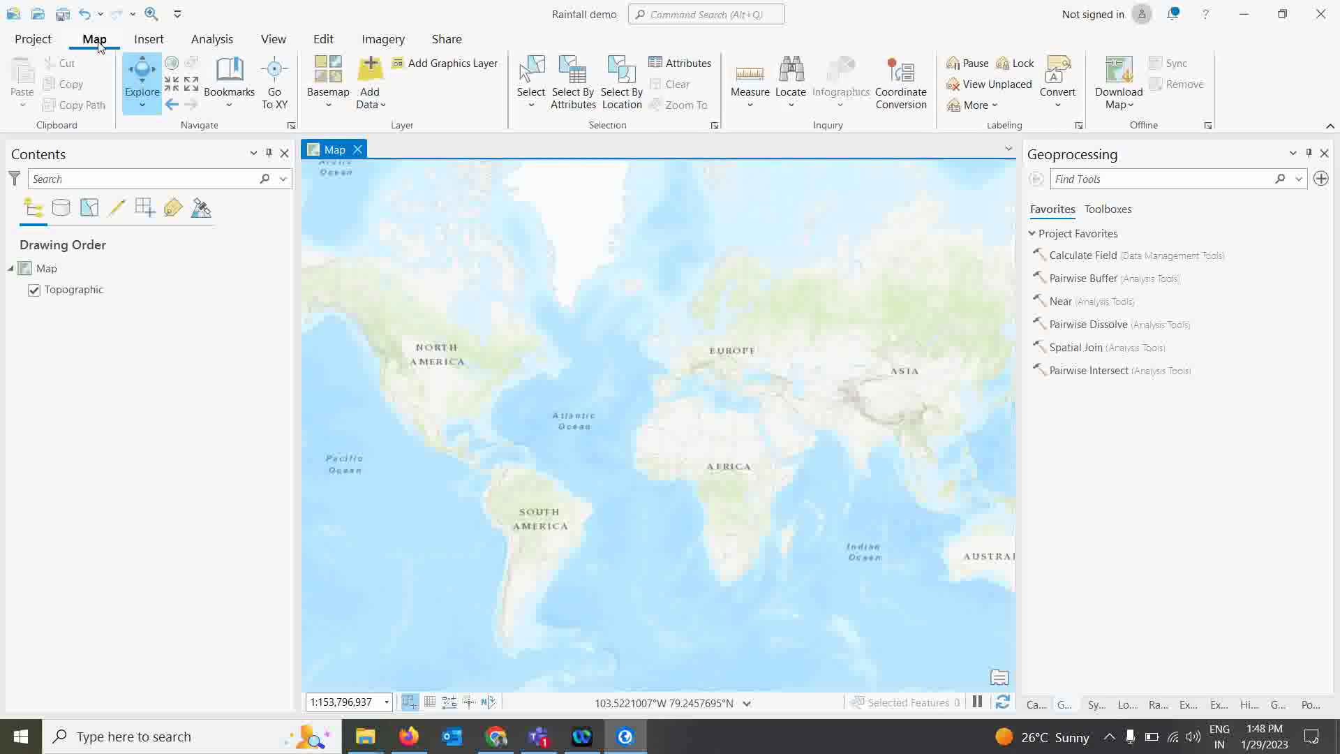
click(370, 105)
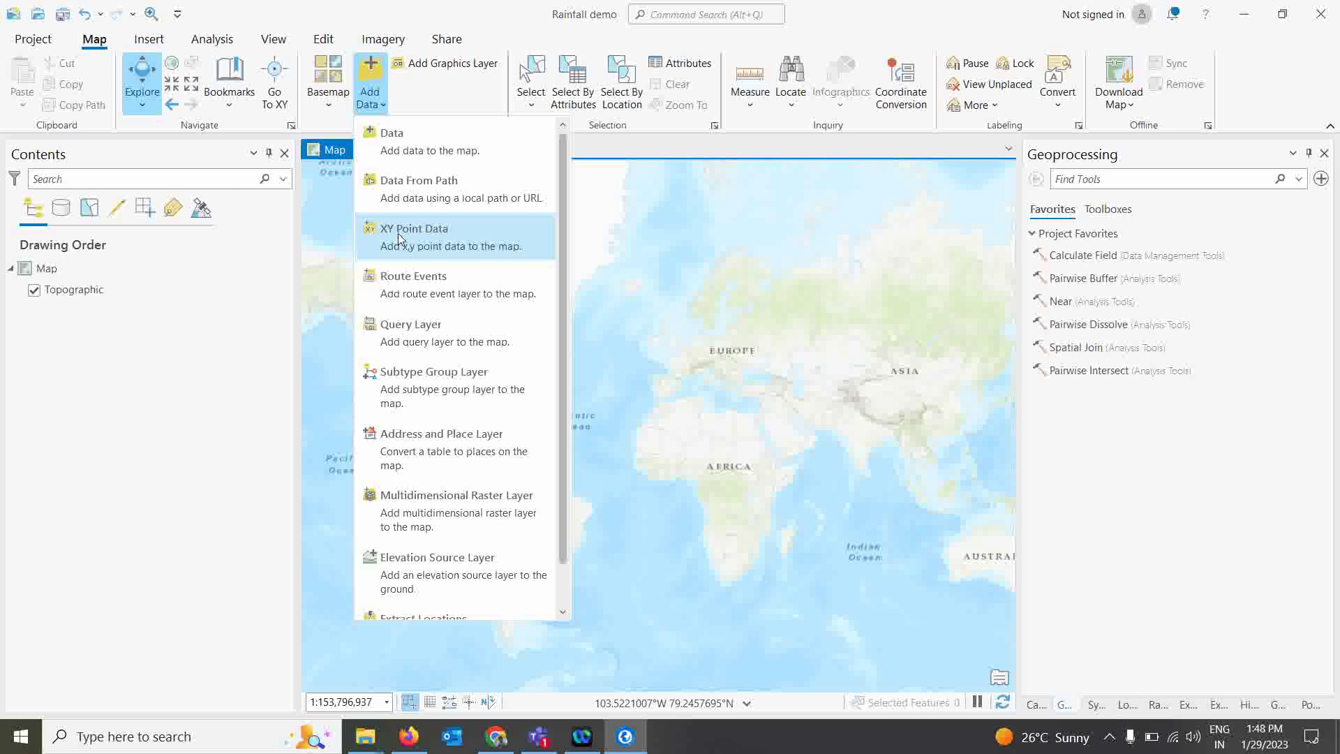
click(446, 518)
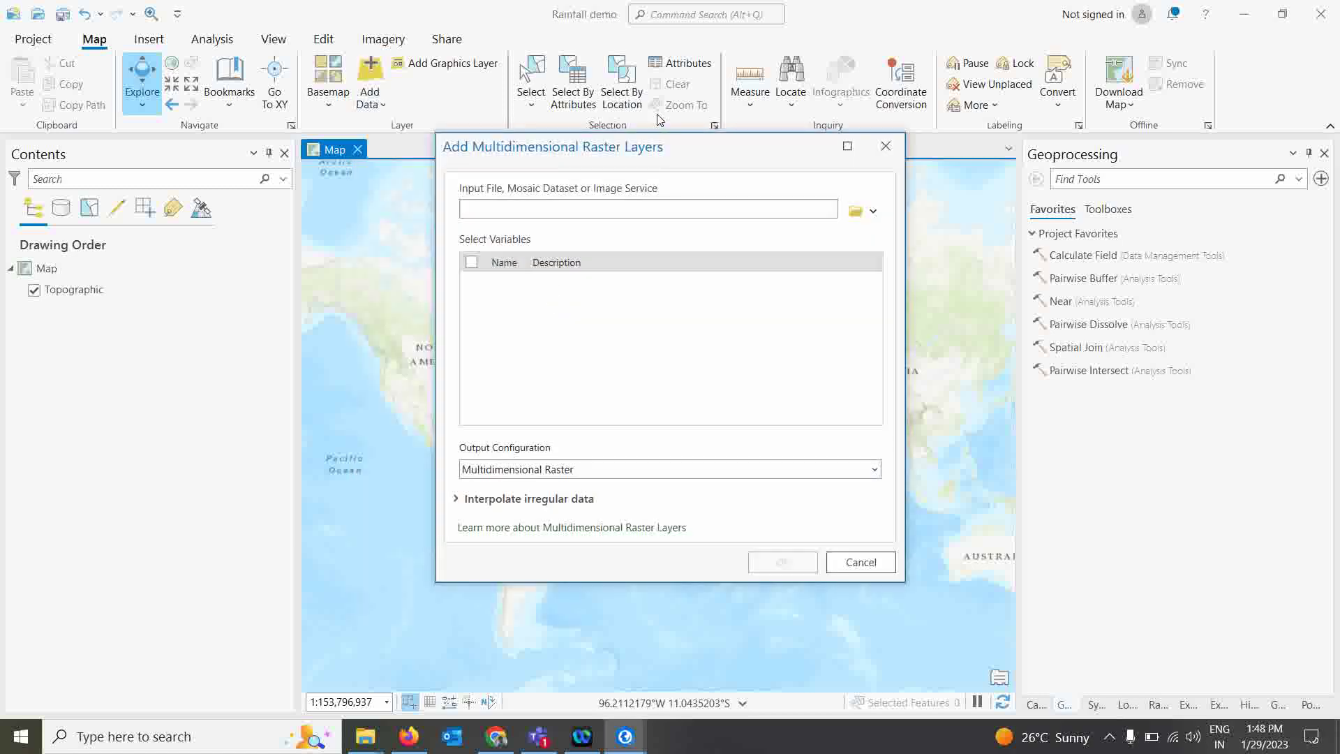
- Set E:\Tech support Training 2022\test\test\cru_ts4.06.2021.2021.pre.dat.nc as the input file
drag(670, 152, 621, 146)
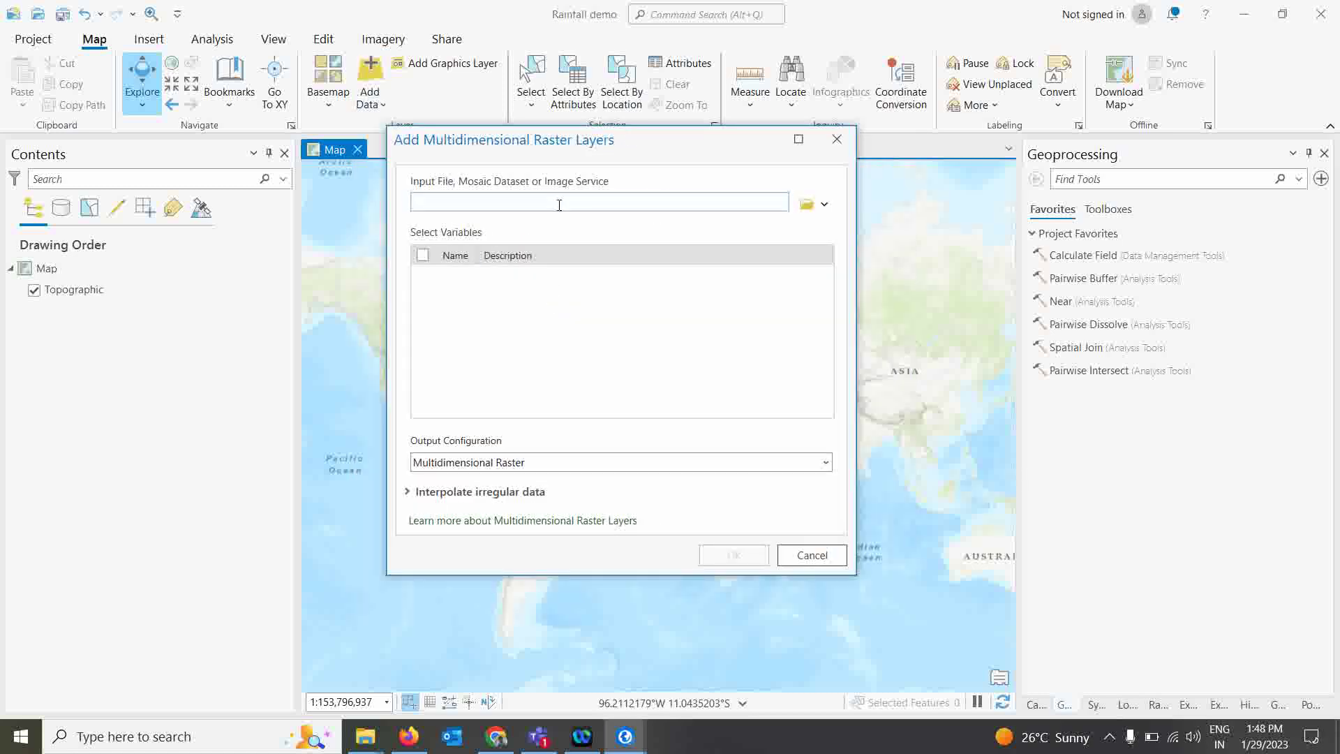
click(807, 205)
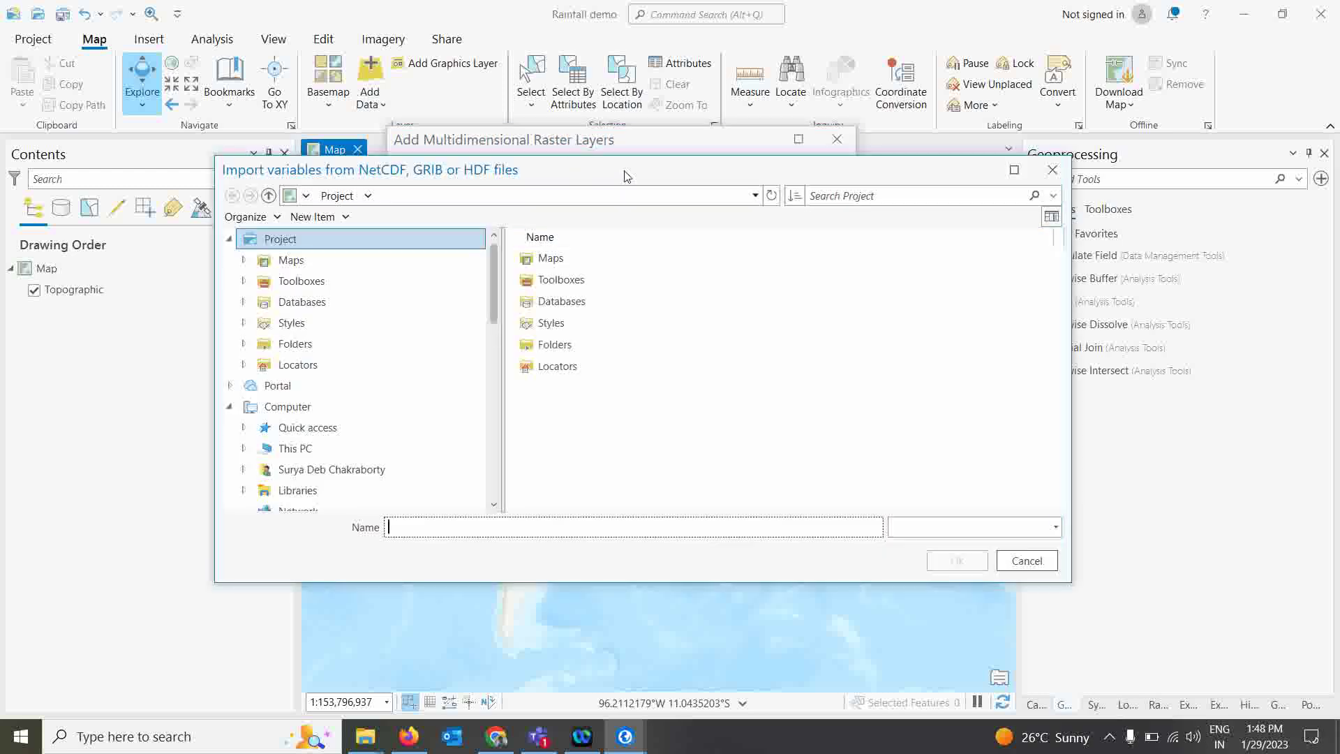
drag(622, 173, 575, 135)
click(258, 413)
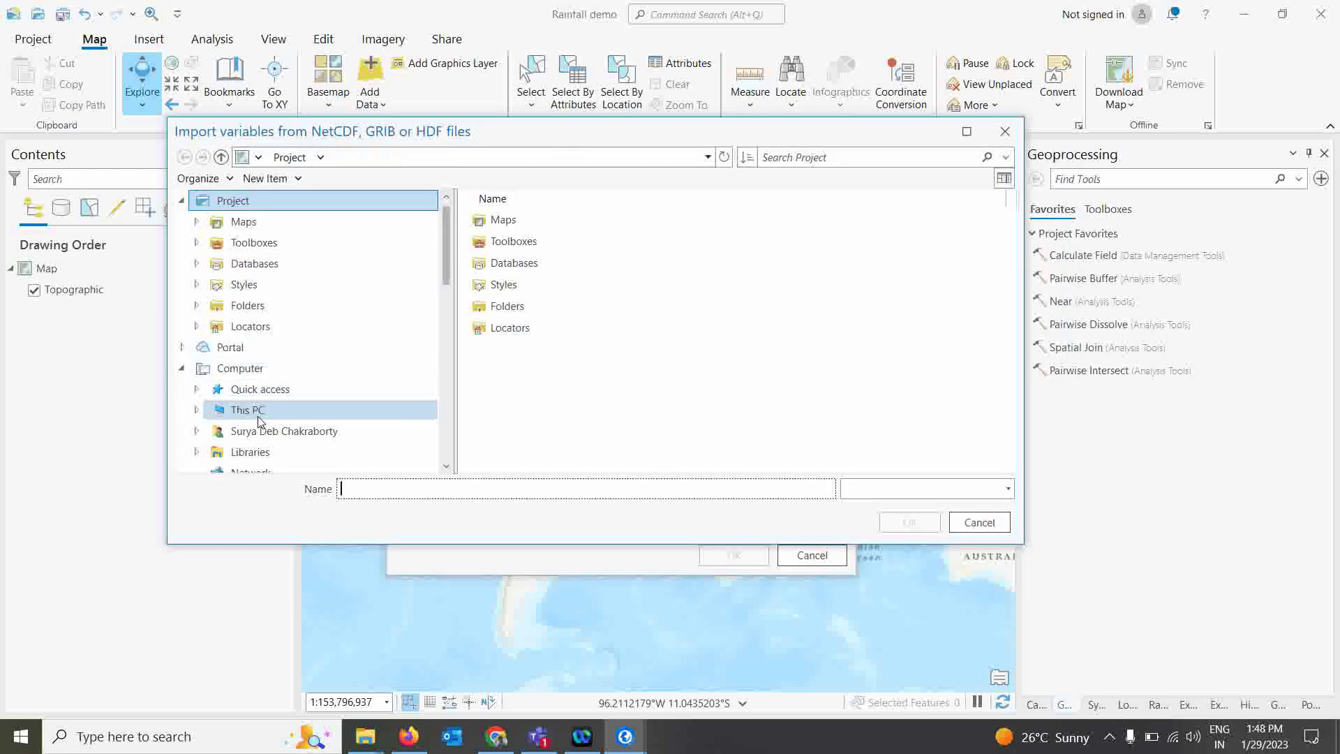
double_click(585, 415)
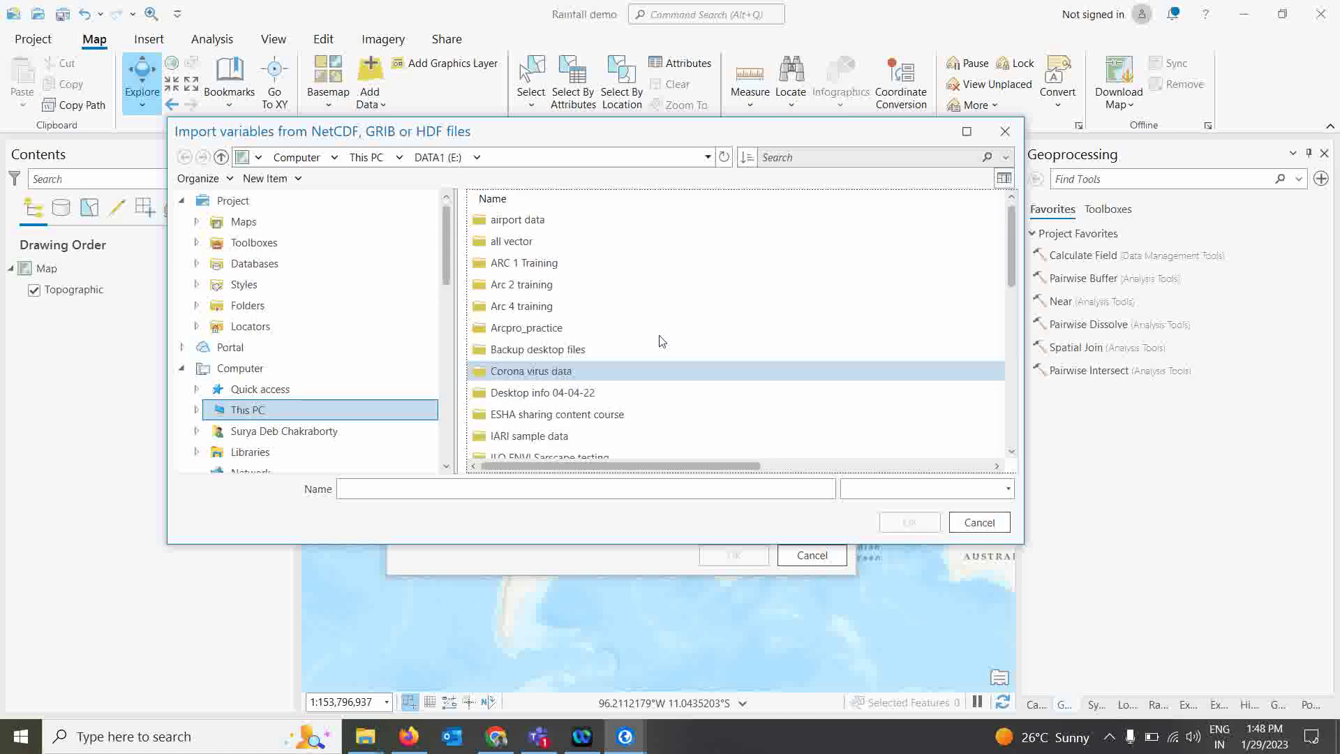
scroll(548, 370, down, 2)
scroll(560, 408, down, 2)
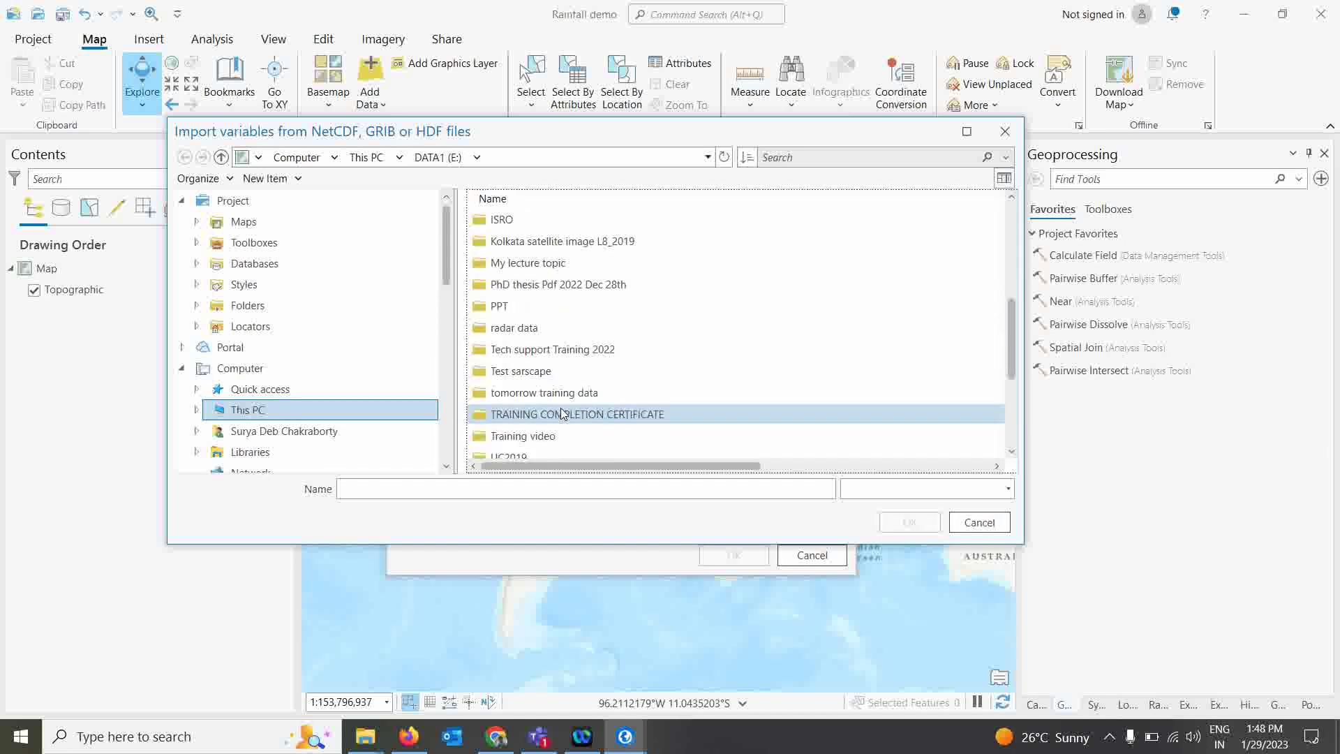
scroll(562, 418, down, 1)
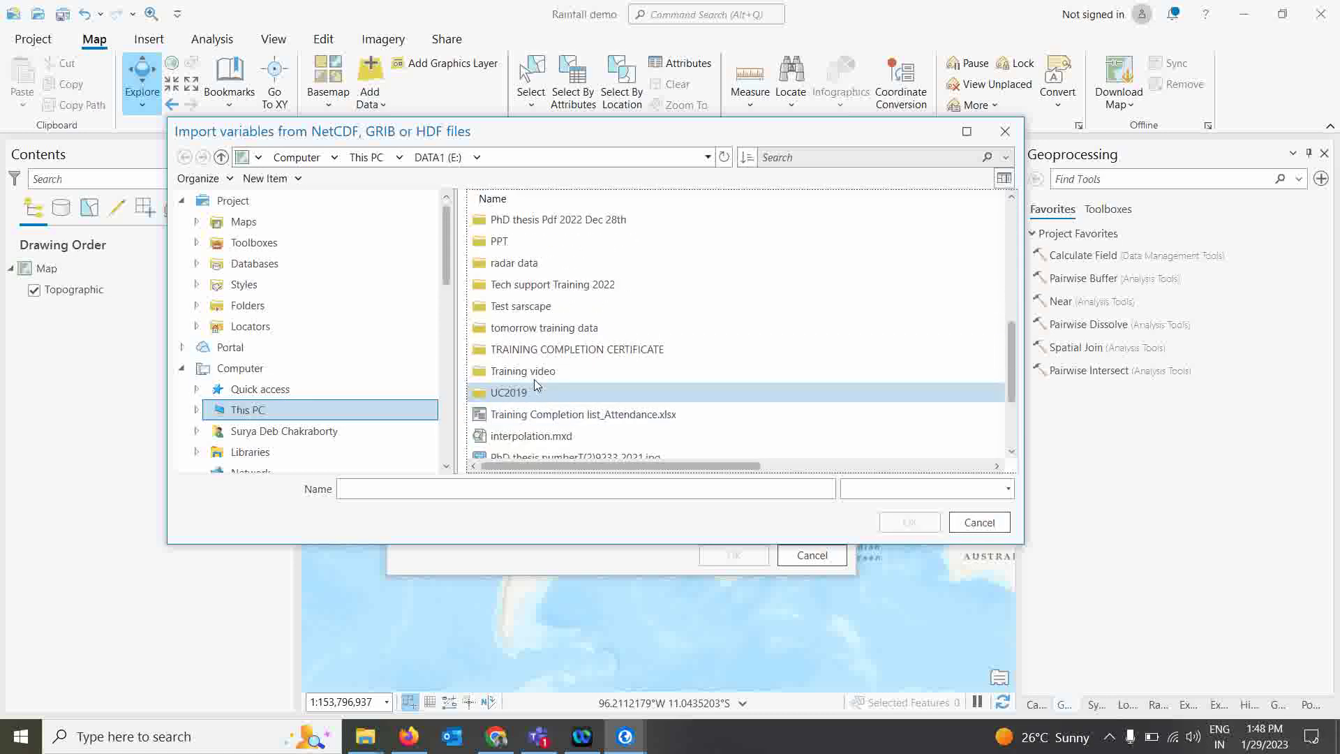
double_click(582, 283)
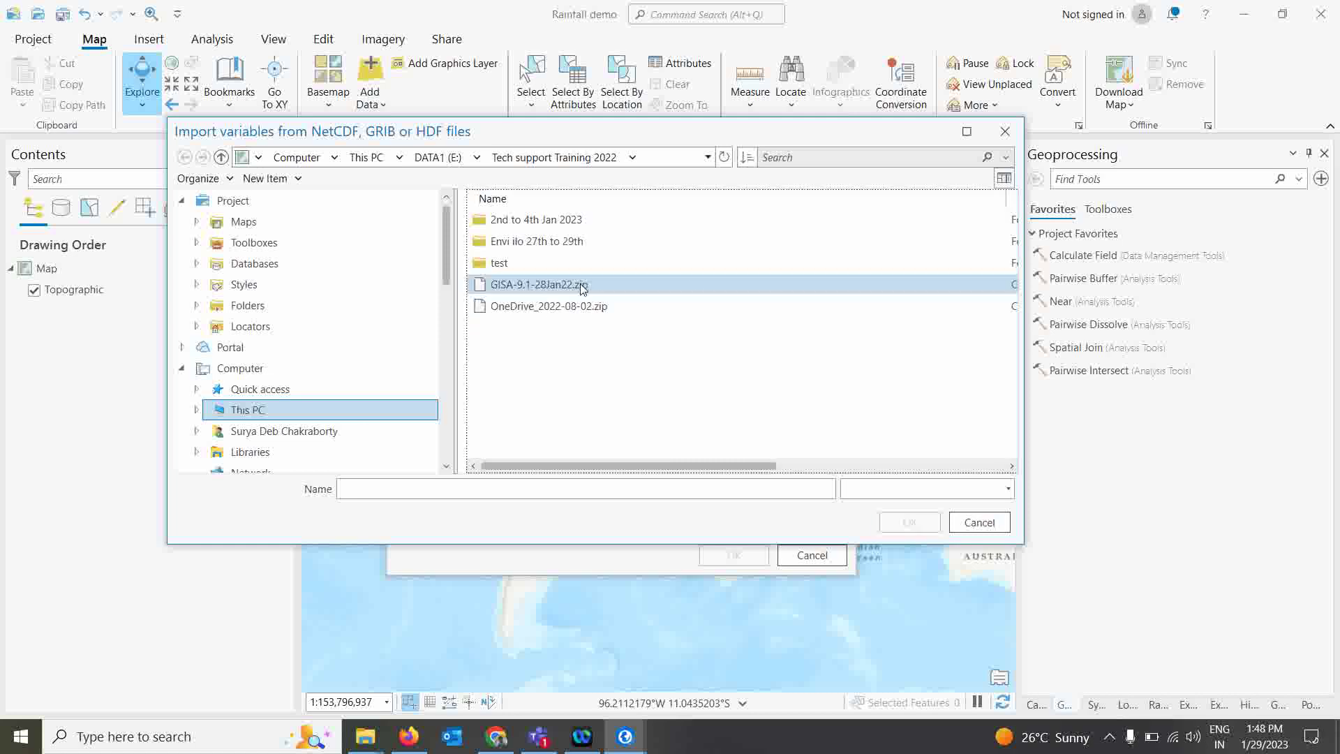
double_click(500, 263)
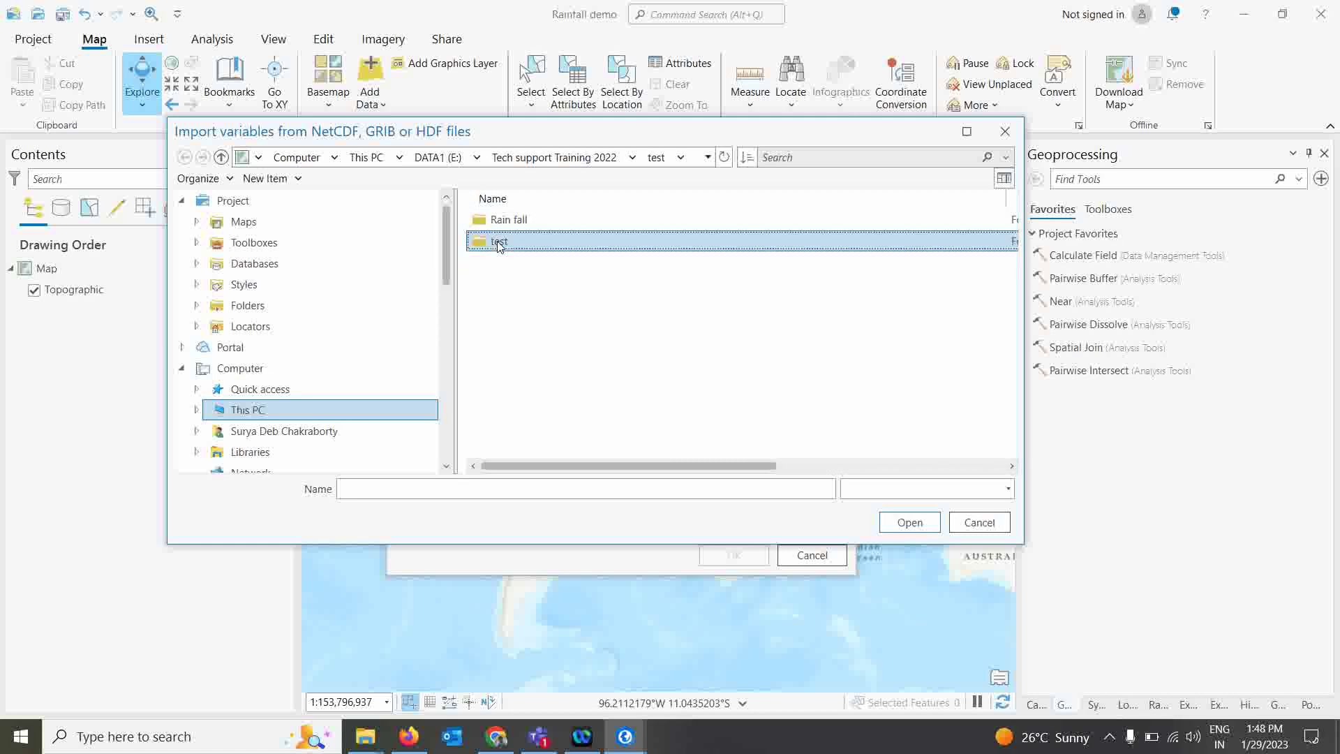
double_click(500, 241)
click(562, 222)
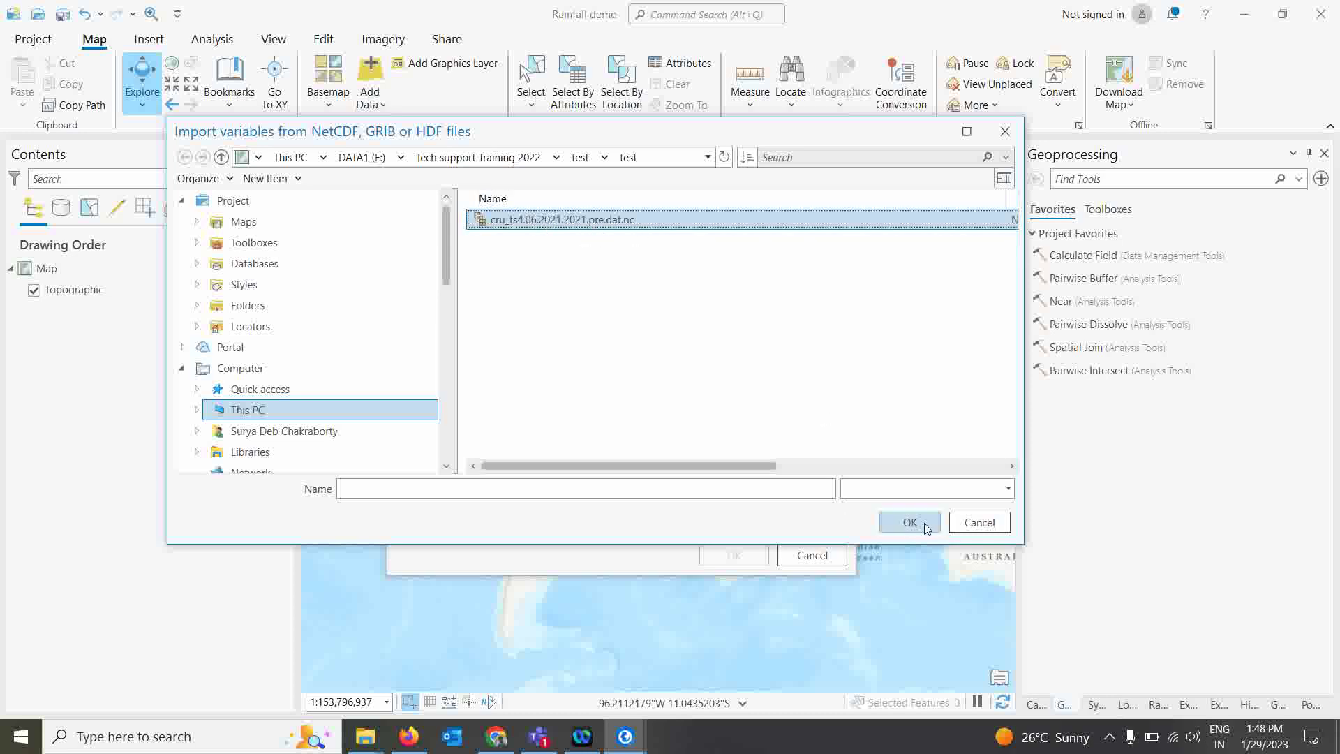
click(914, 525)
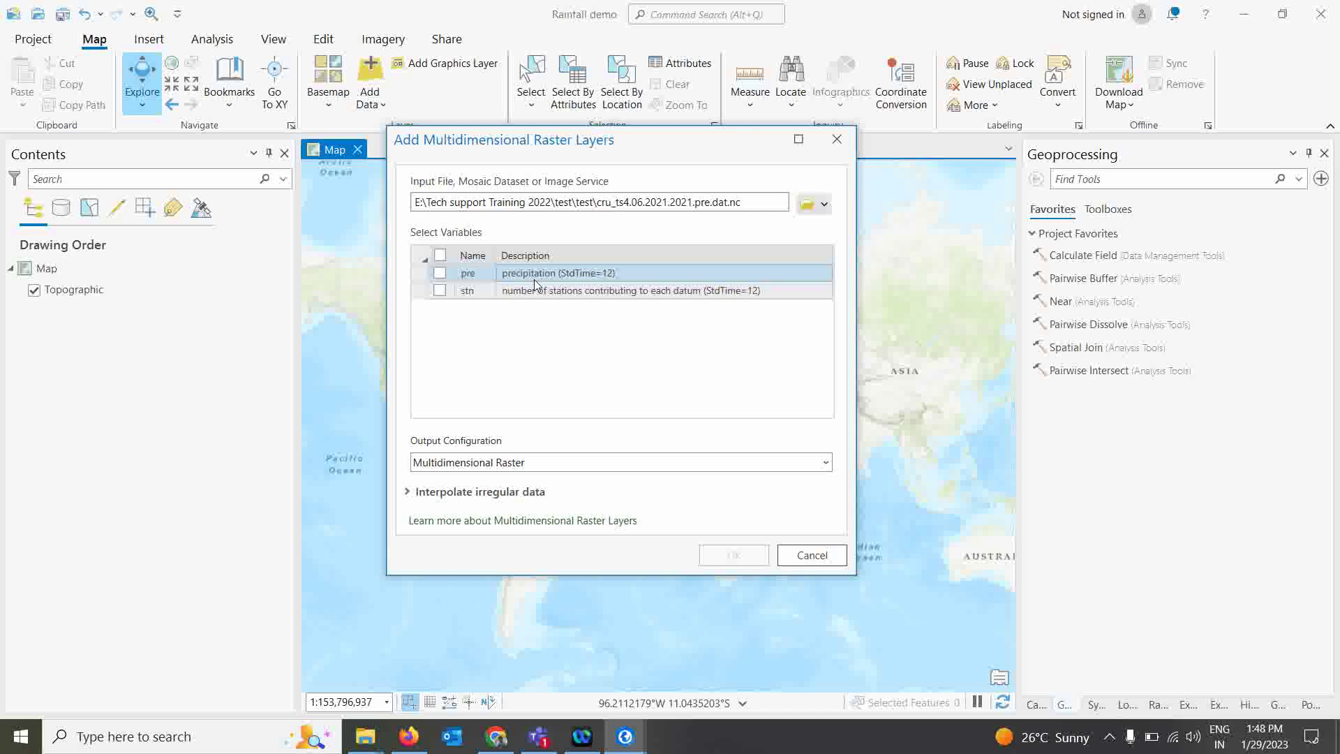
- Include the pre variable, keep Multidimensional Raster output, and create the layer
click(440, 275)
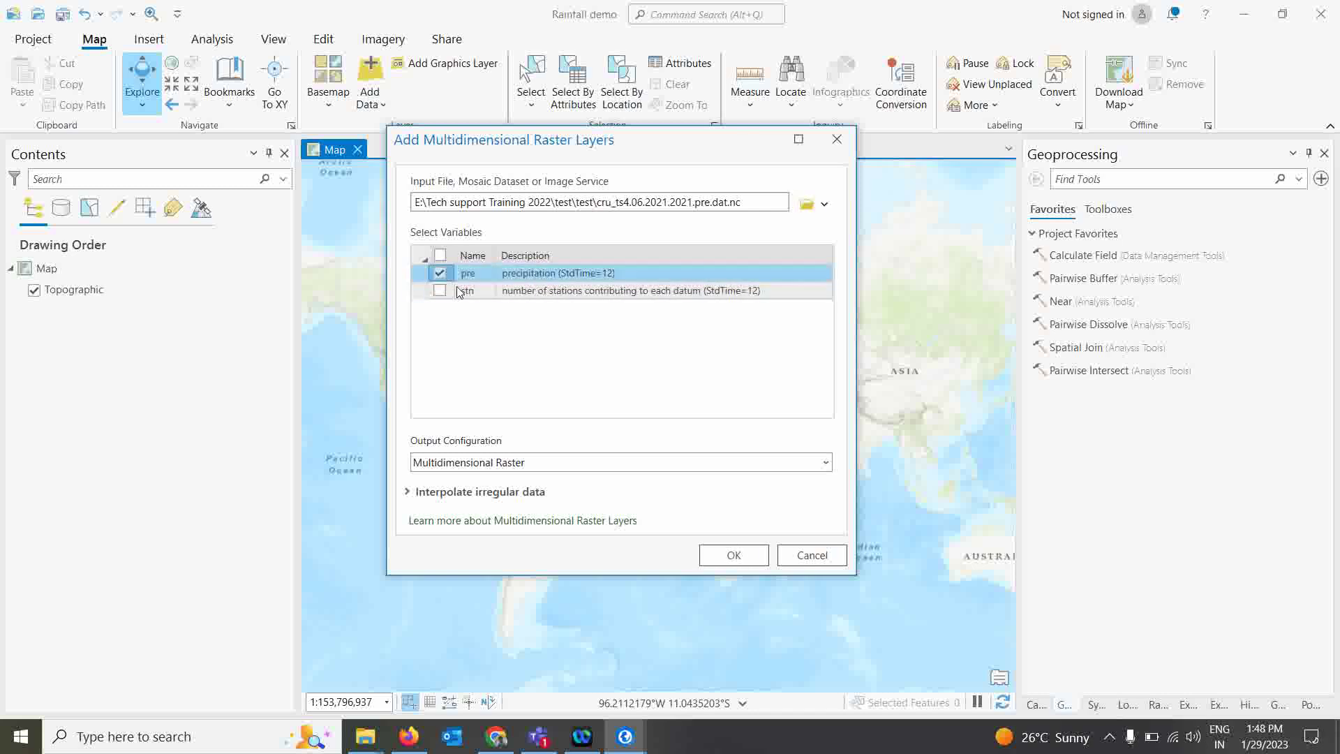
click(825, 462)
click(825, 462)
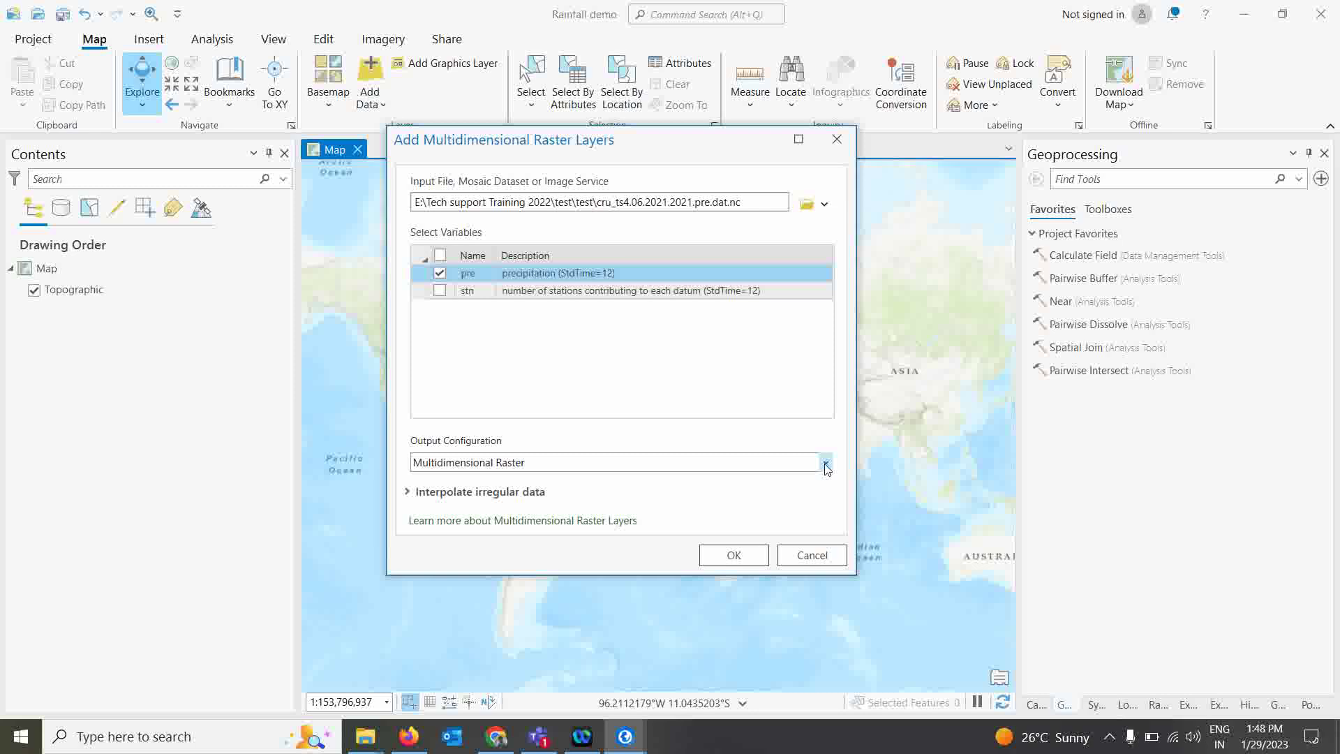
click(729, 563)
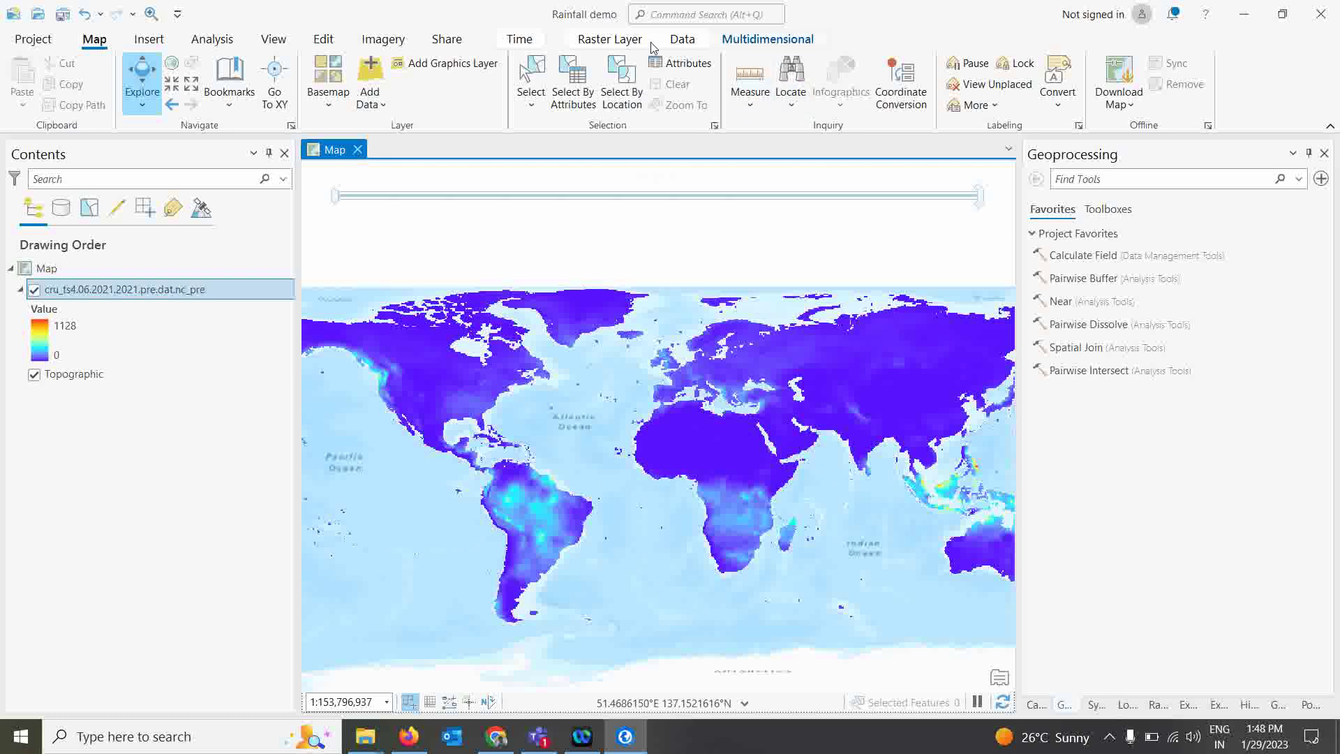
- Keep the 2021-01-16 StdTime slice on the Multidimensional tab, then open Add Data
click(789, 40)
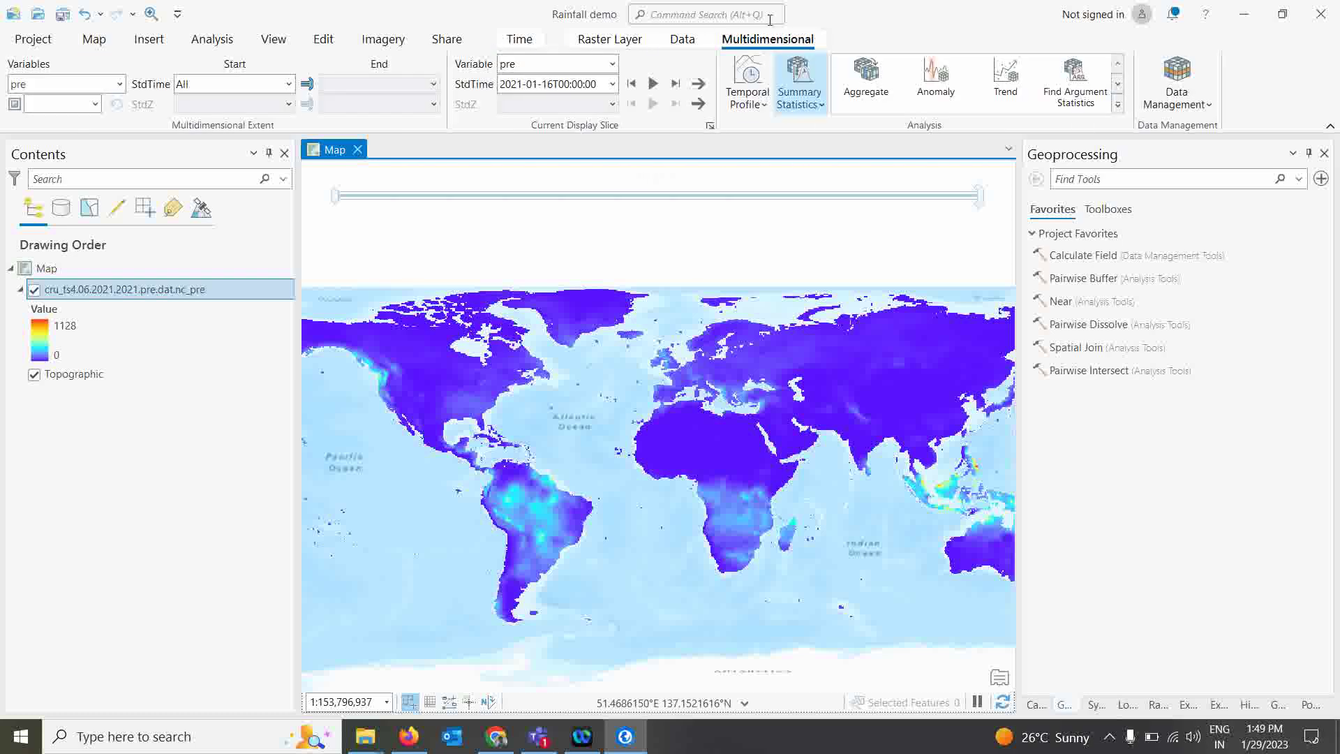
click(612, 85)
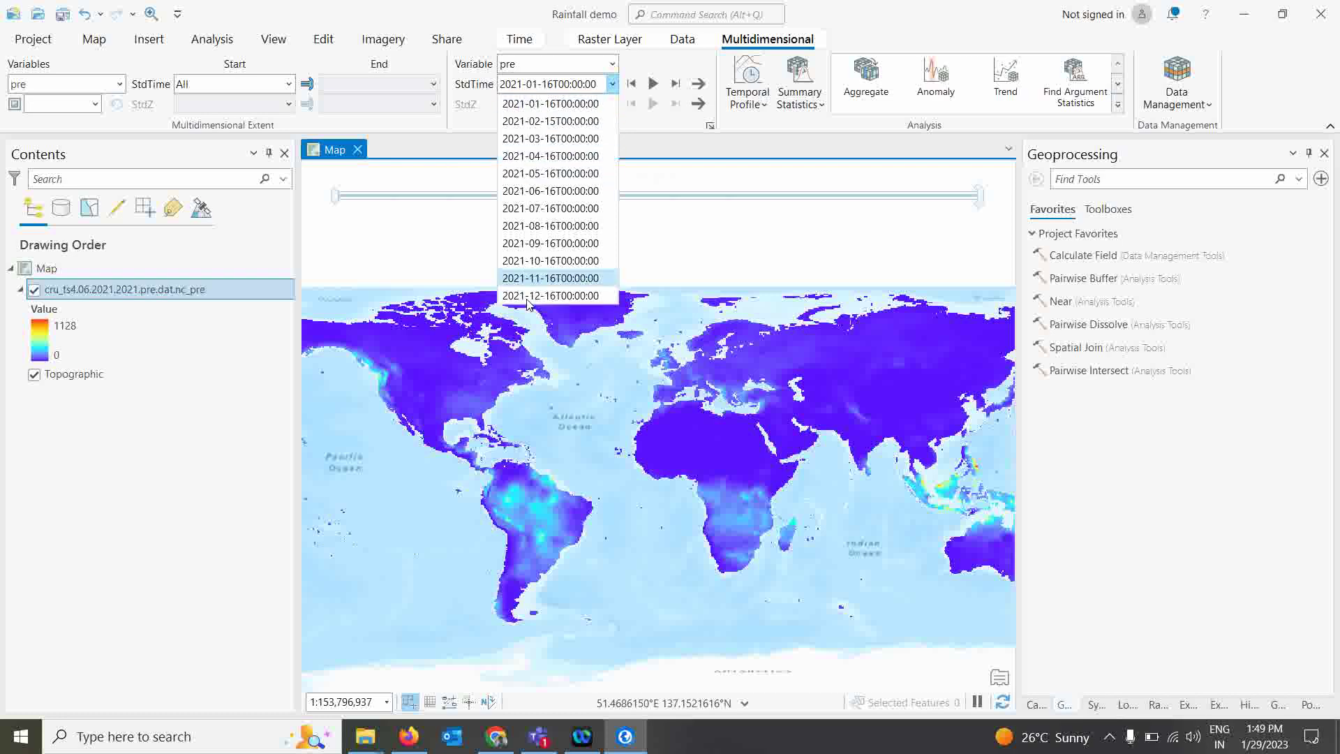
click(508, 13)
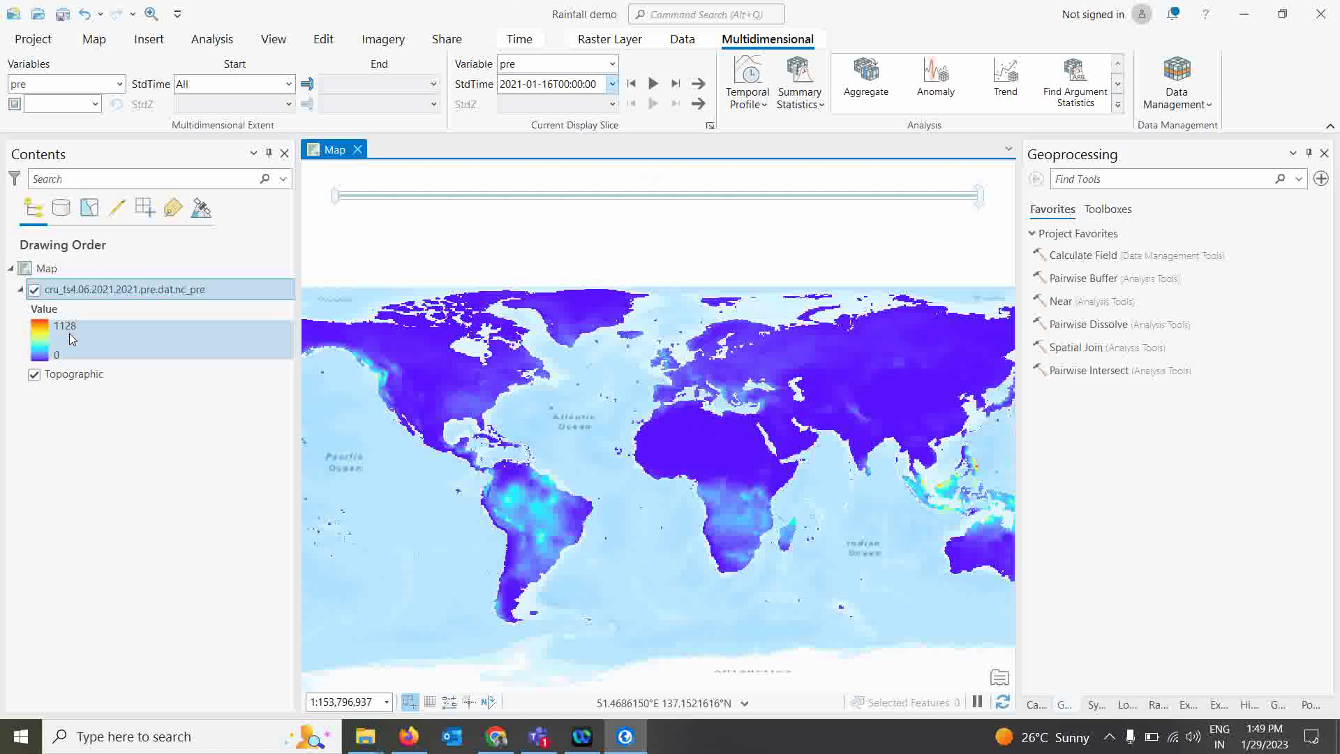
click(93, 39)
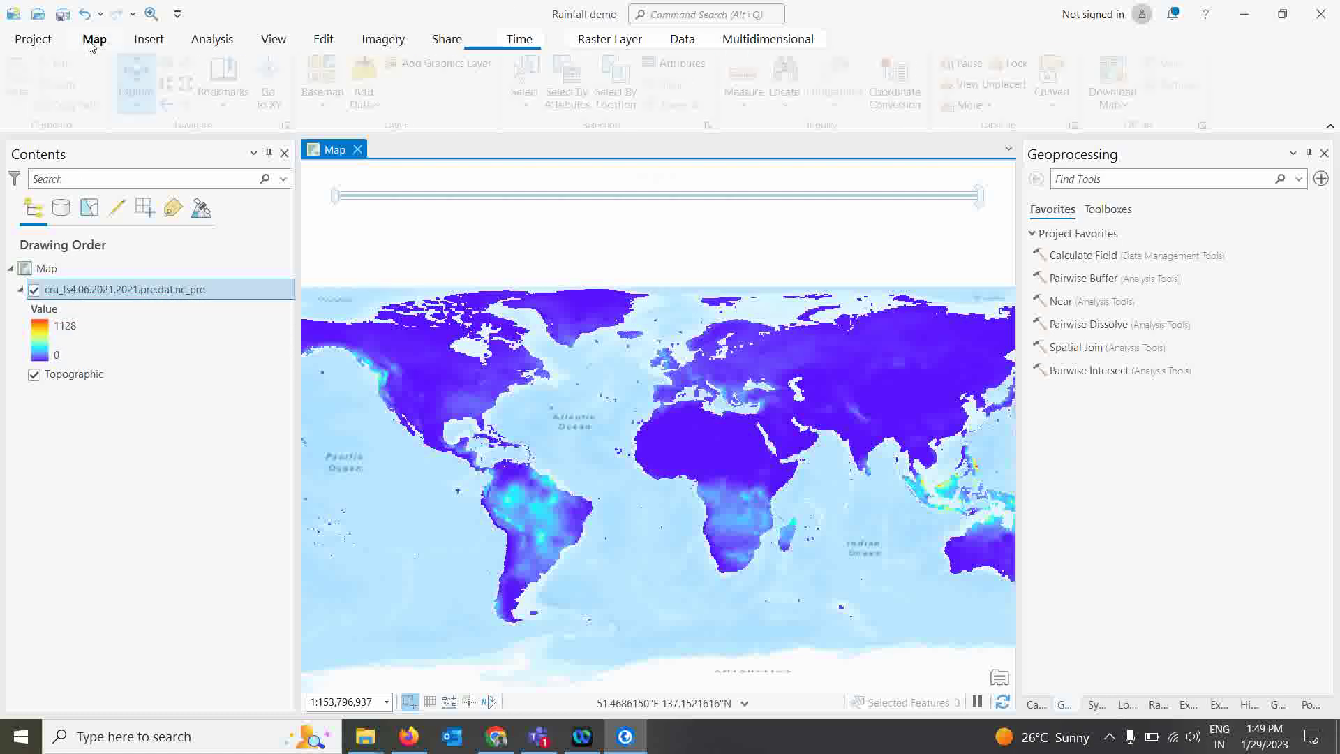
click(375, 104)
- Add Karnatak.shp from the DATA1 (E:) all vector folder to the map
click(379, 146)
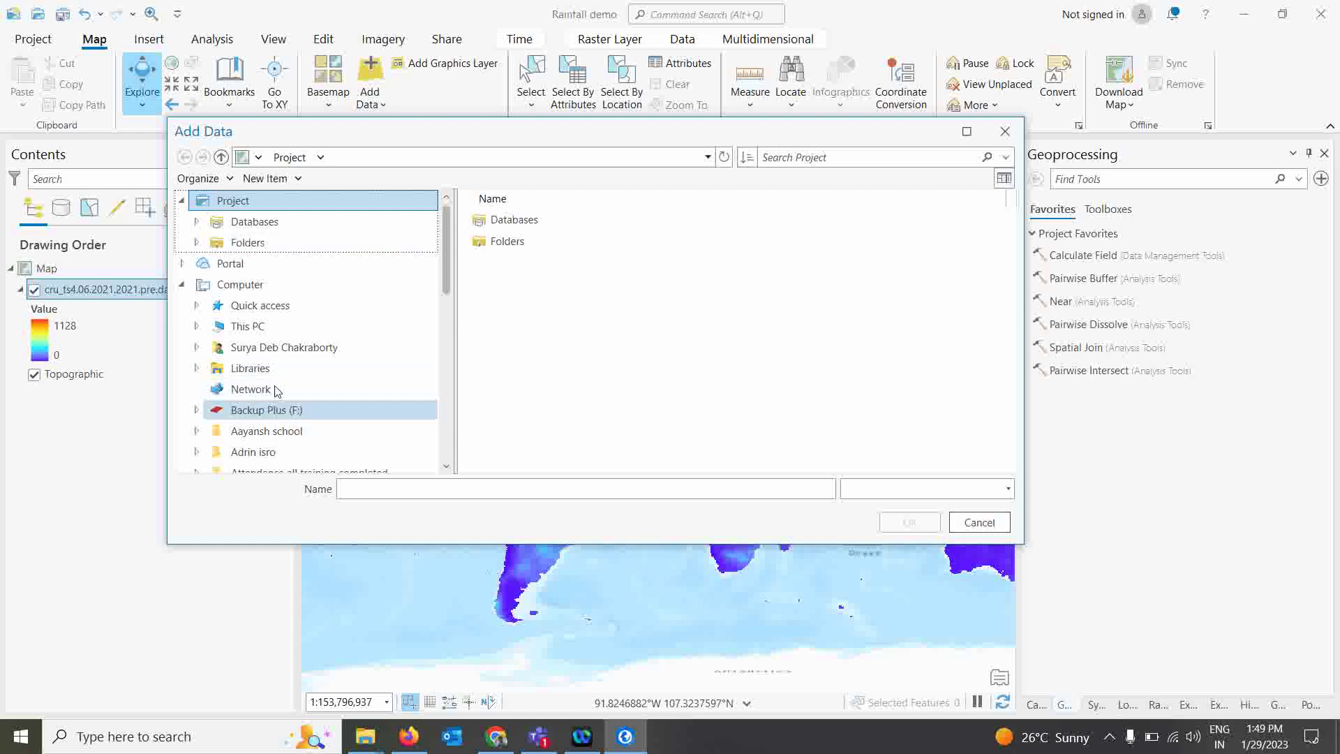
scroll(284, 412, down, 1)
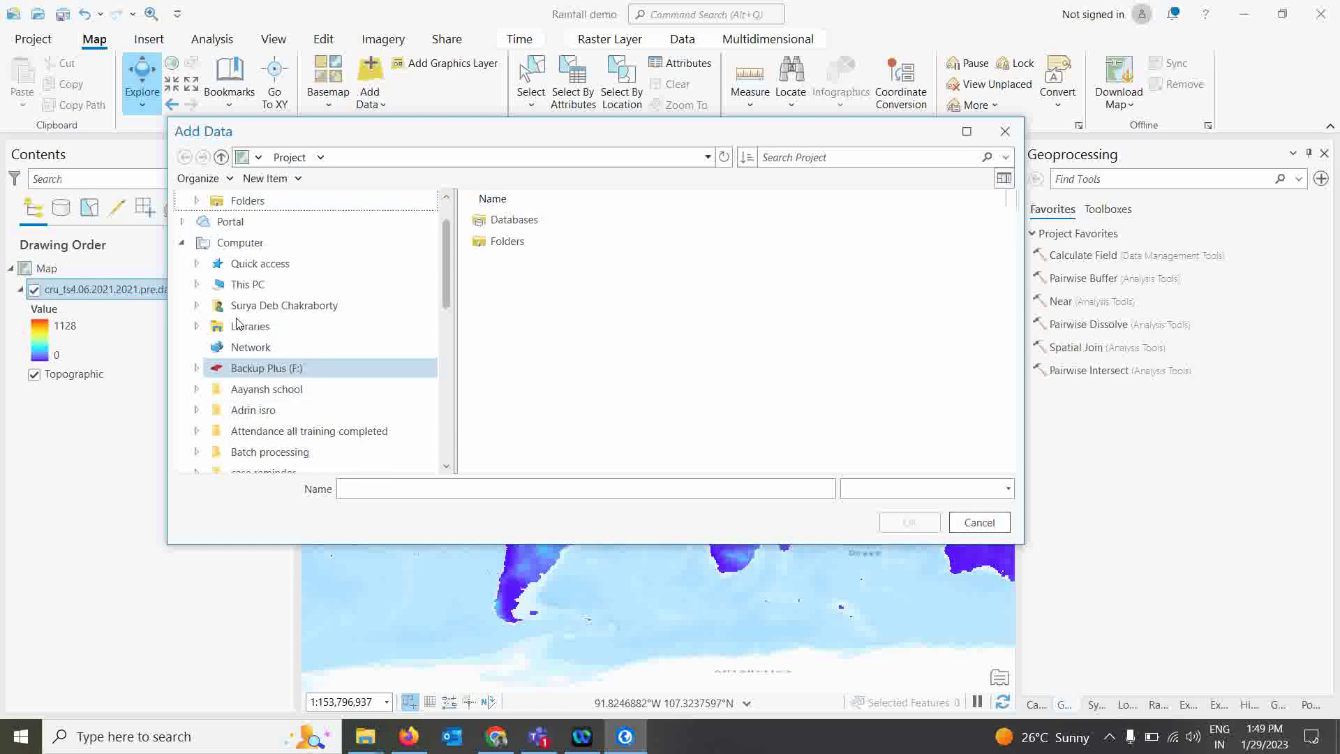
click(239, 286)
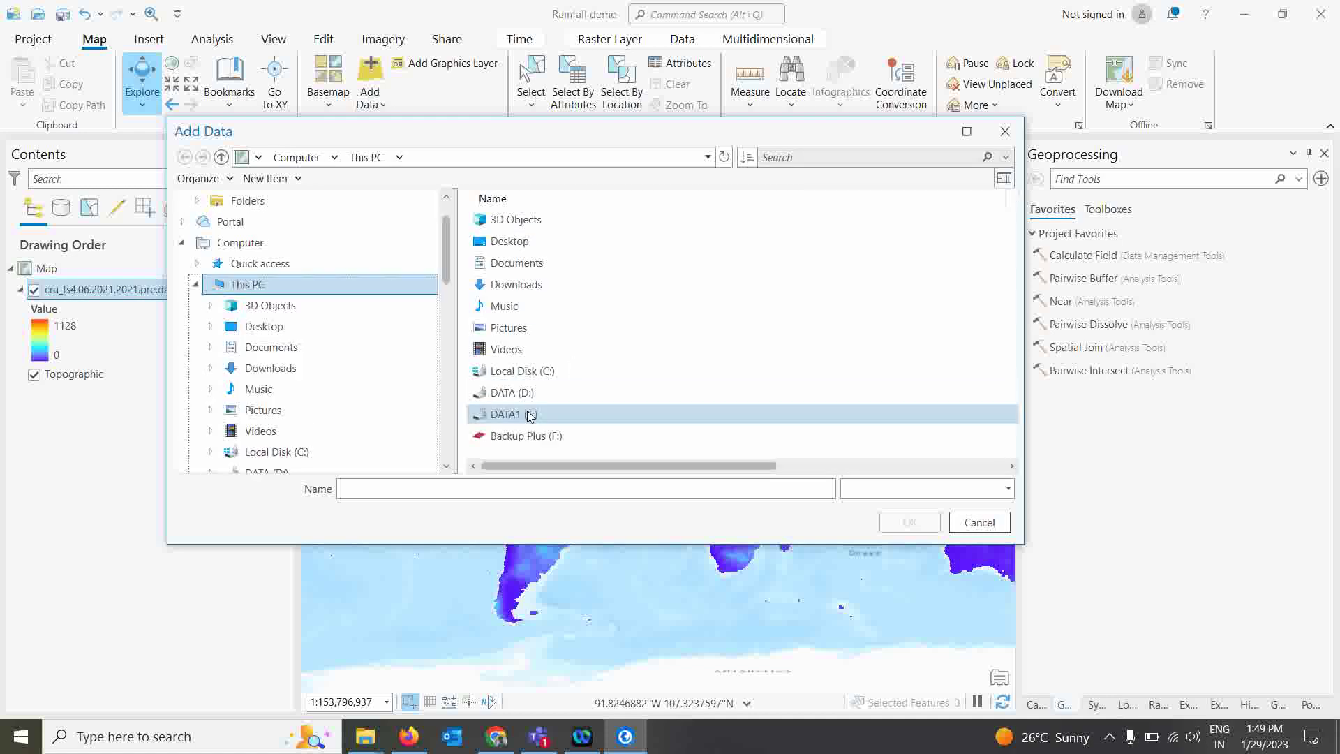
double_click(604, 414)
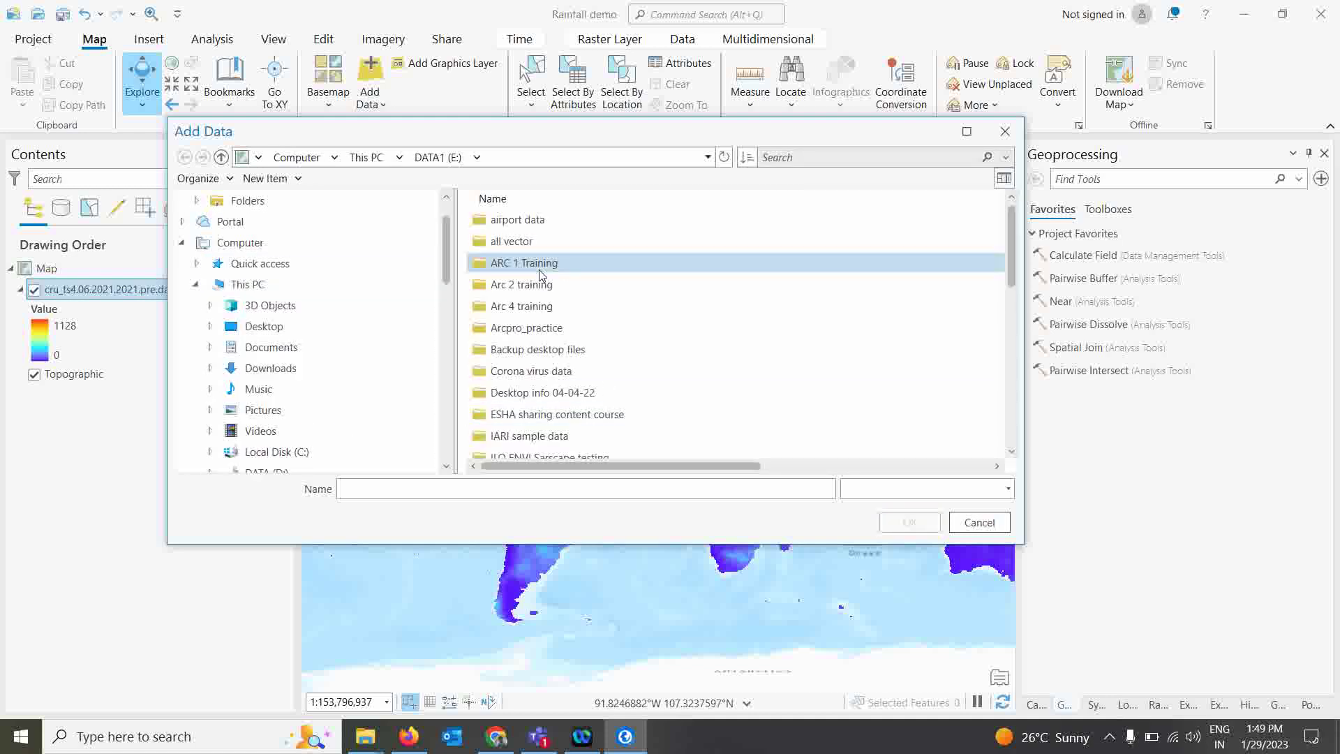
scroll(591, 373, down, 1)
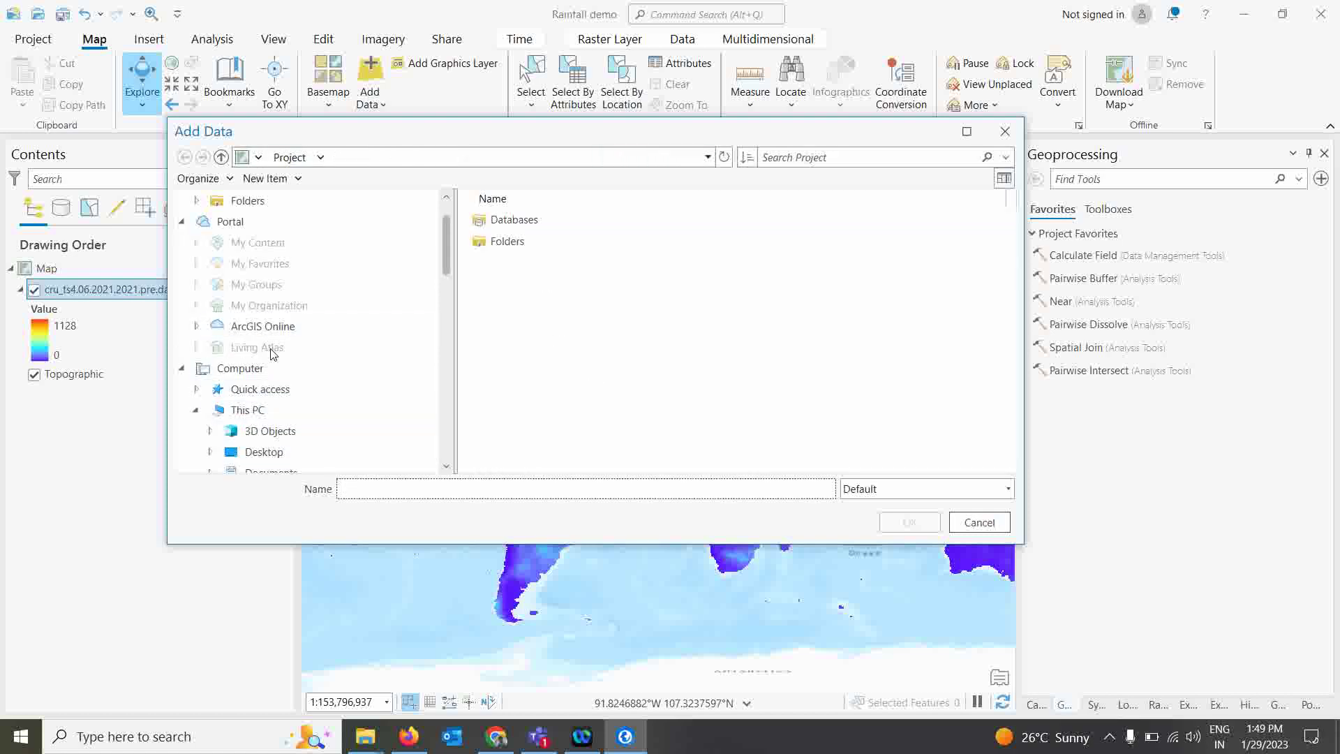
scroll(272, 356, down, 4)
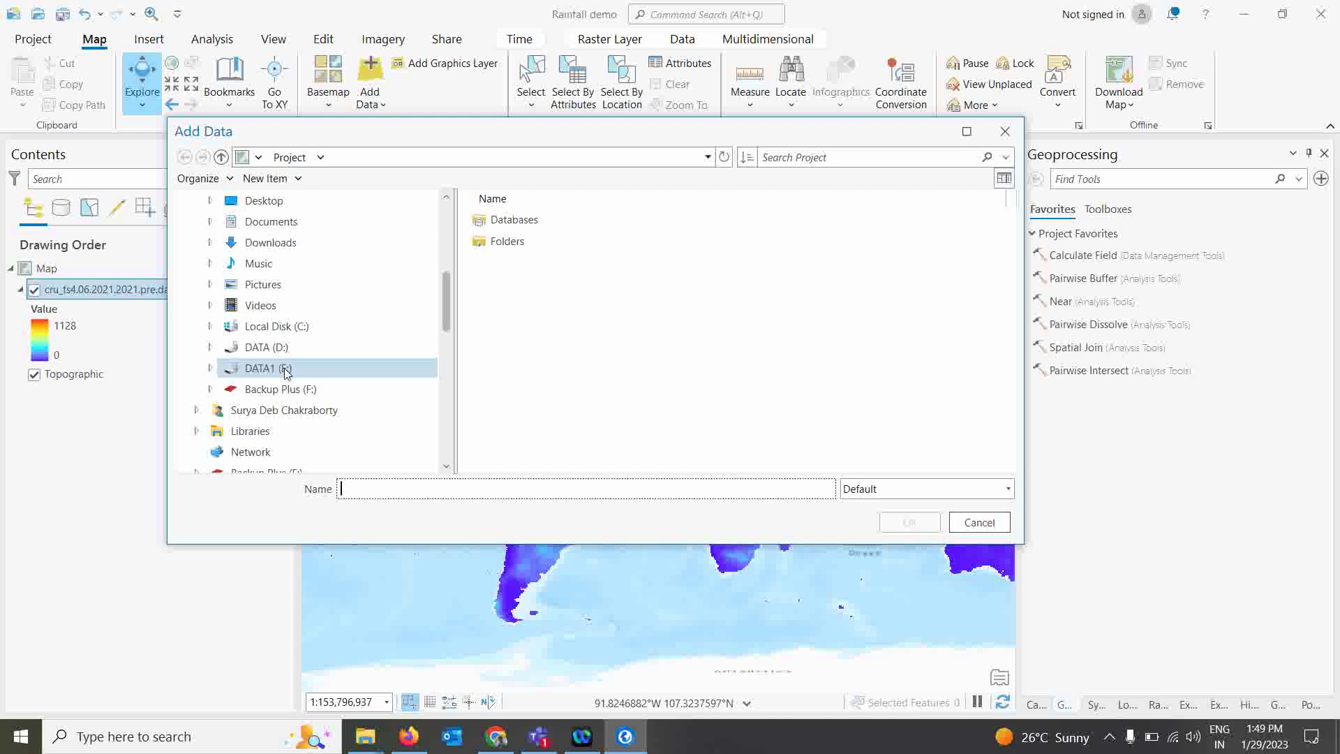
click(286, 369)
double_click(614, 241)
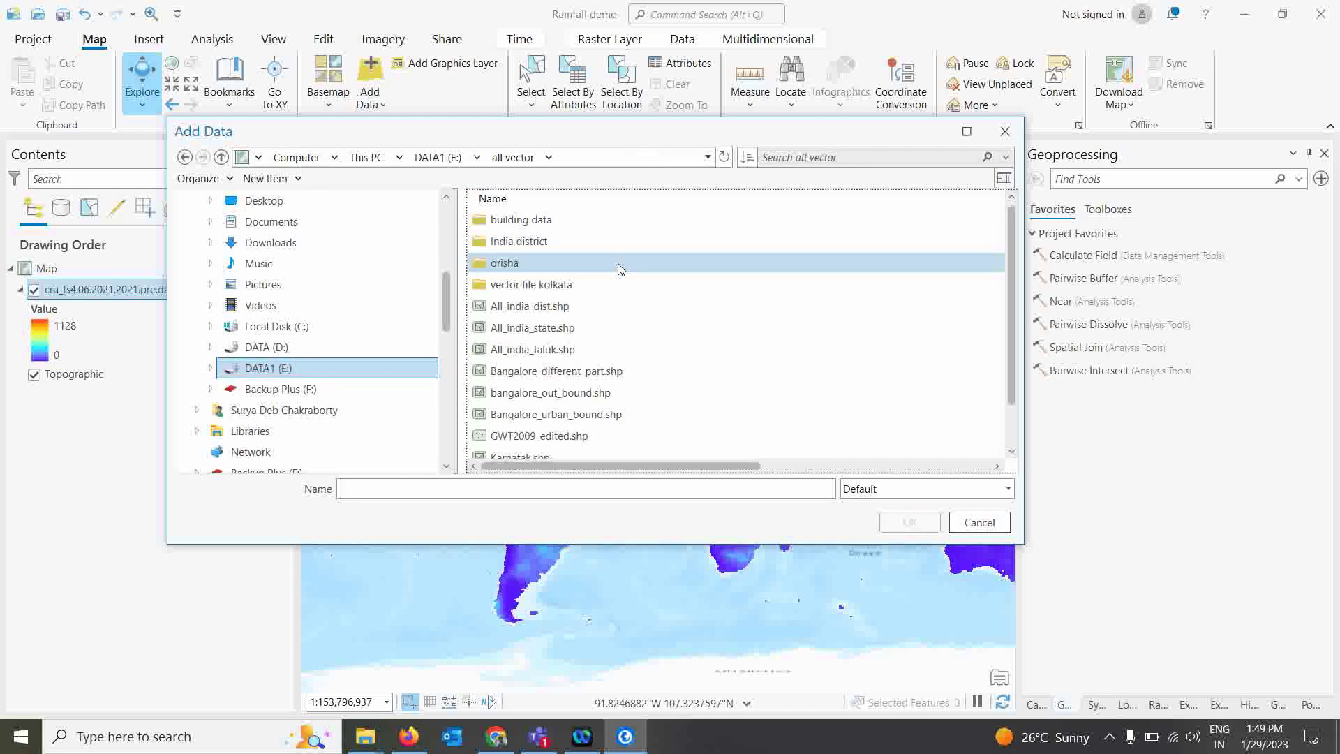
scroll(637, 416, down, 1)
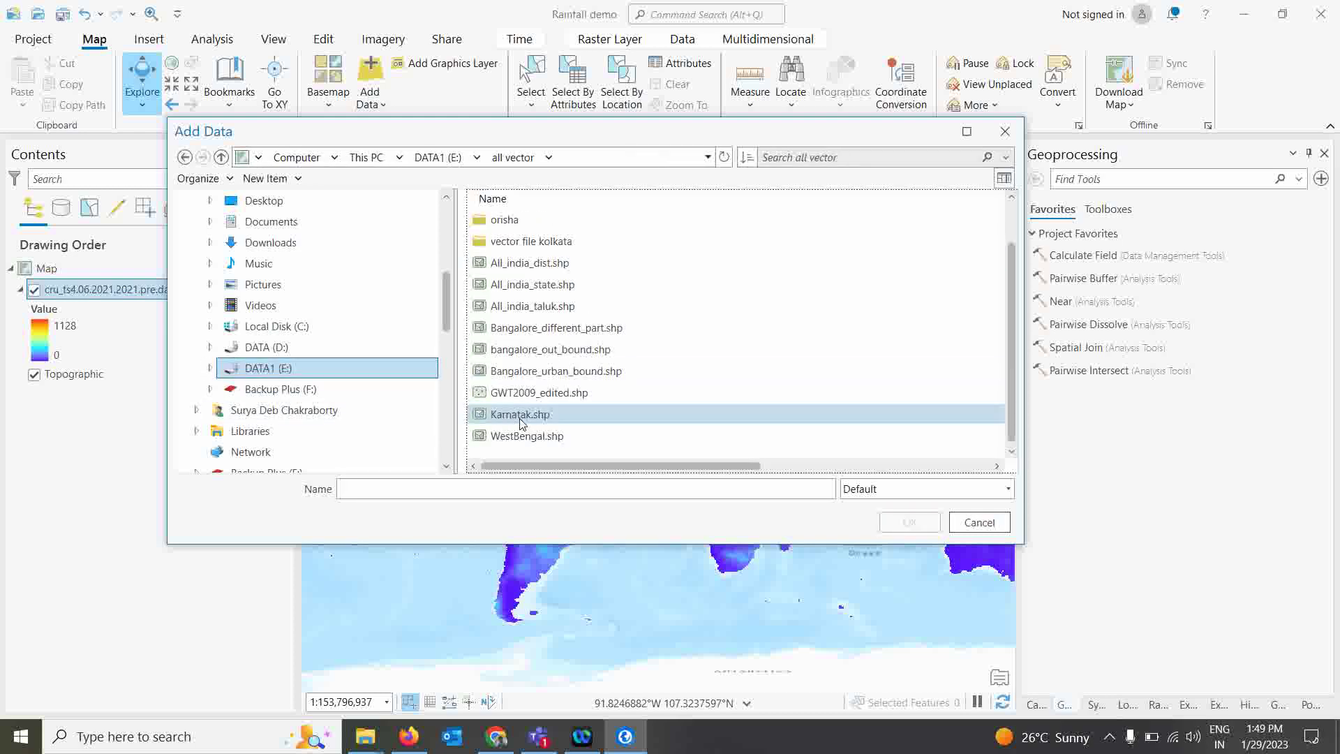
click(520, 416)
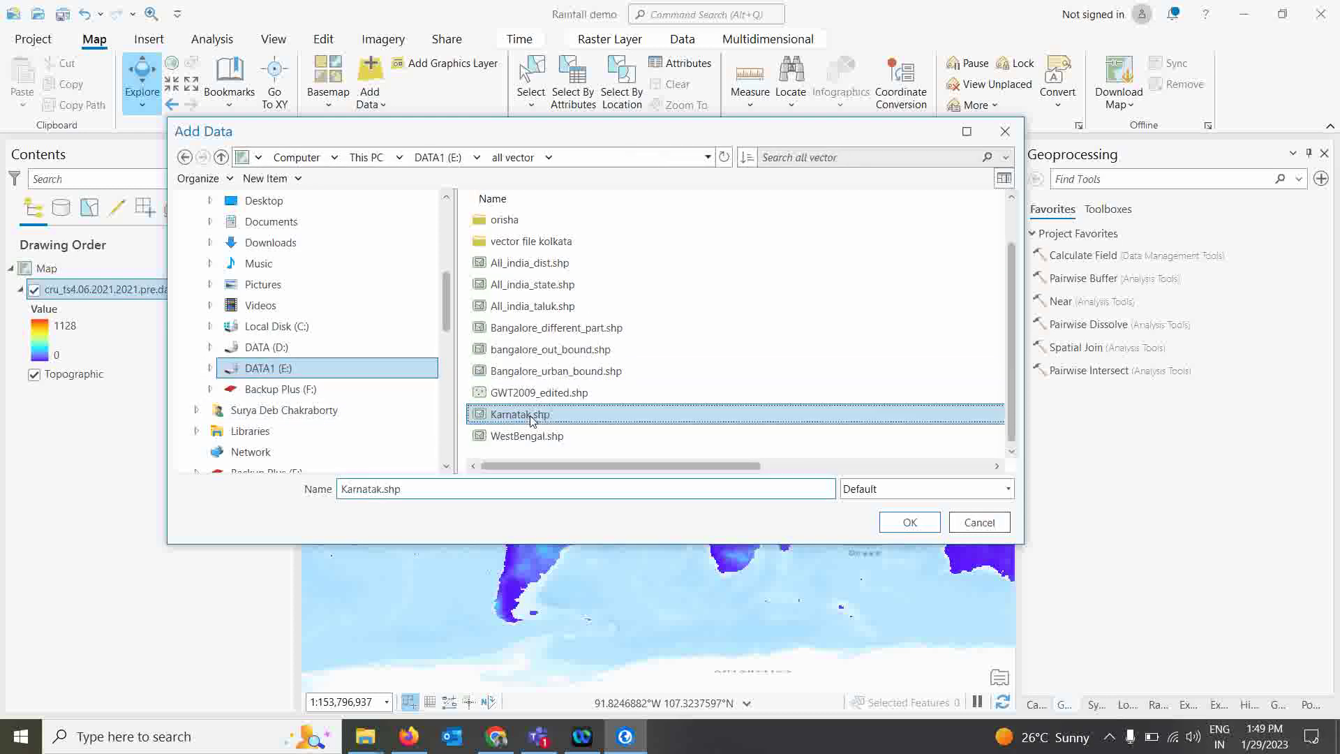
click(909, 523)
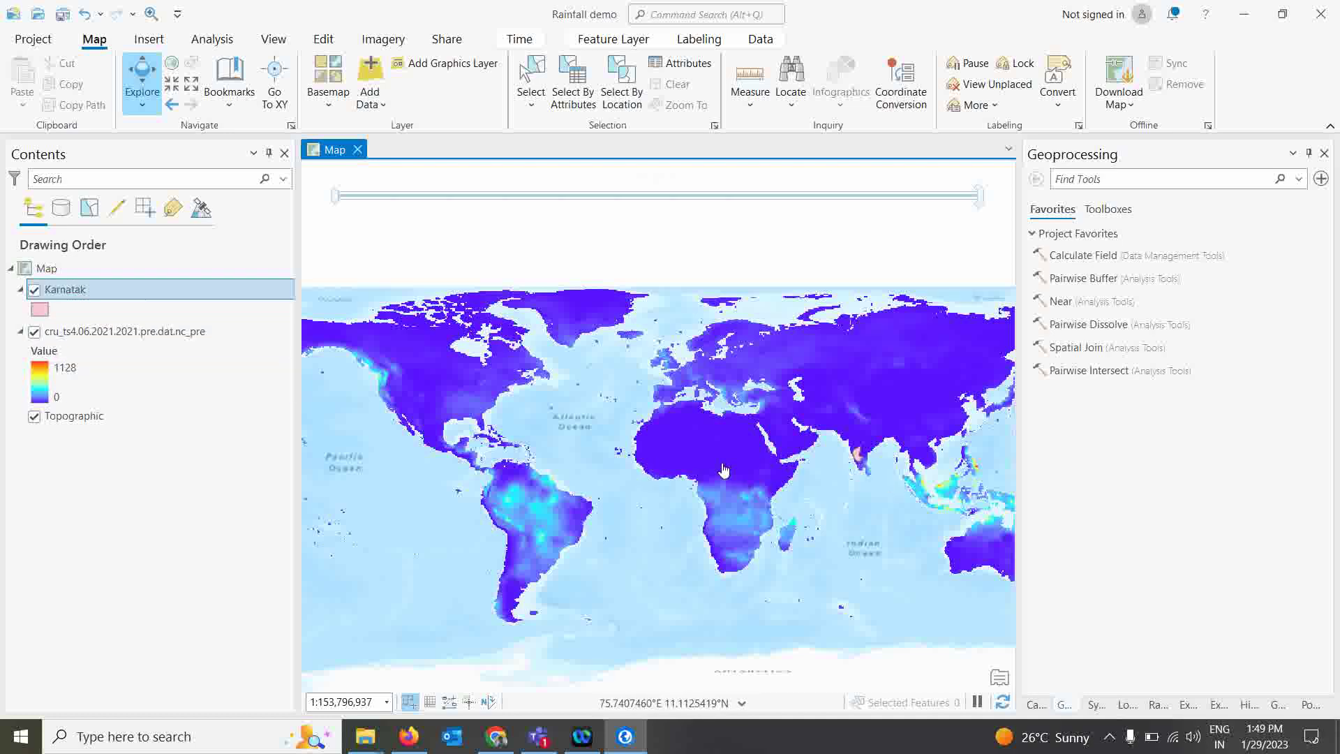
- Zoom to the Karnatak layer, give it the Black Outline symbol, and hide it
right_click(105, 291)
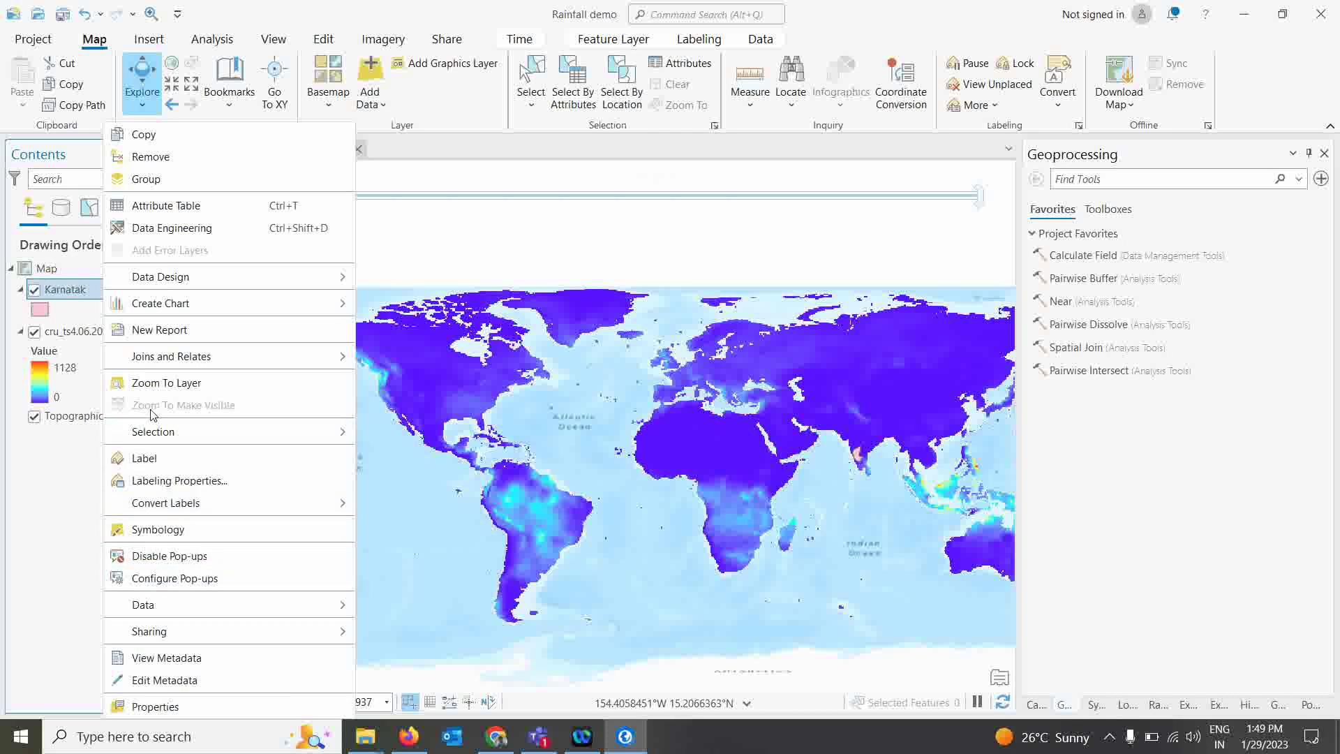
click(161, 387)
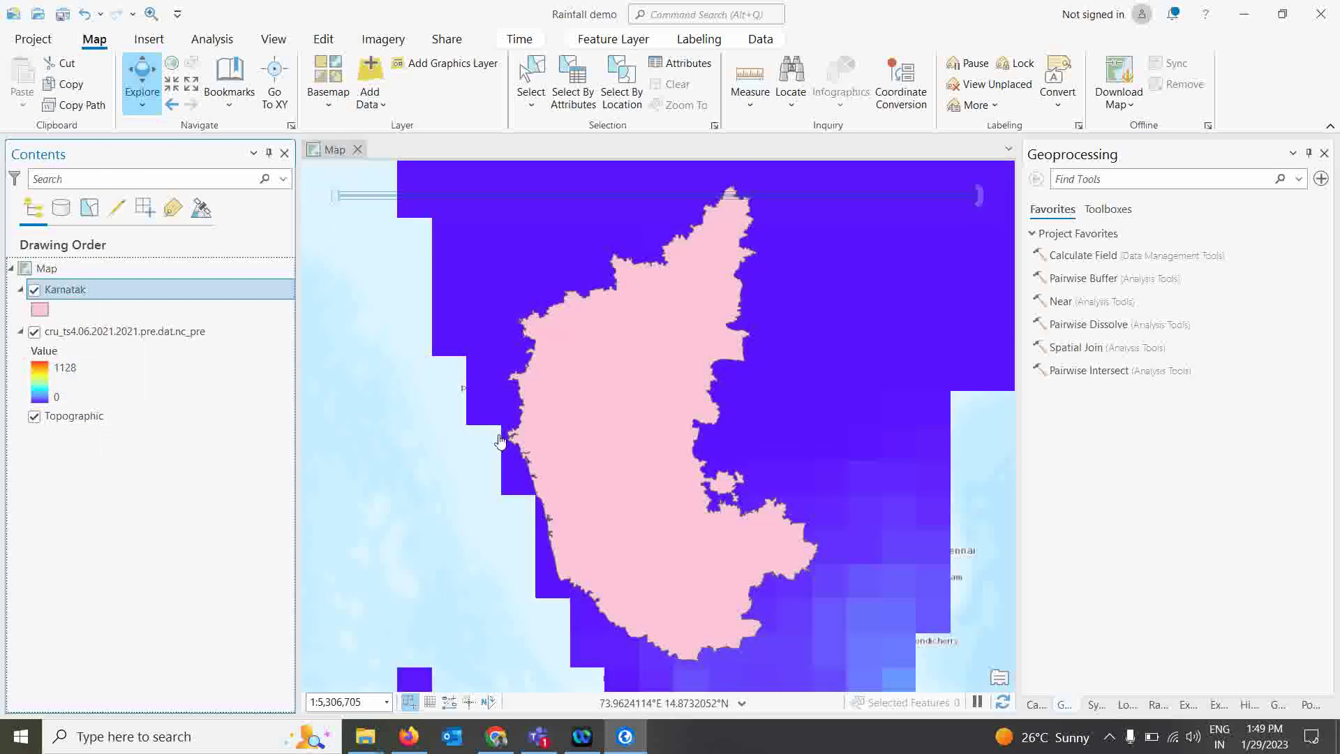
click(40, 310)
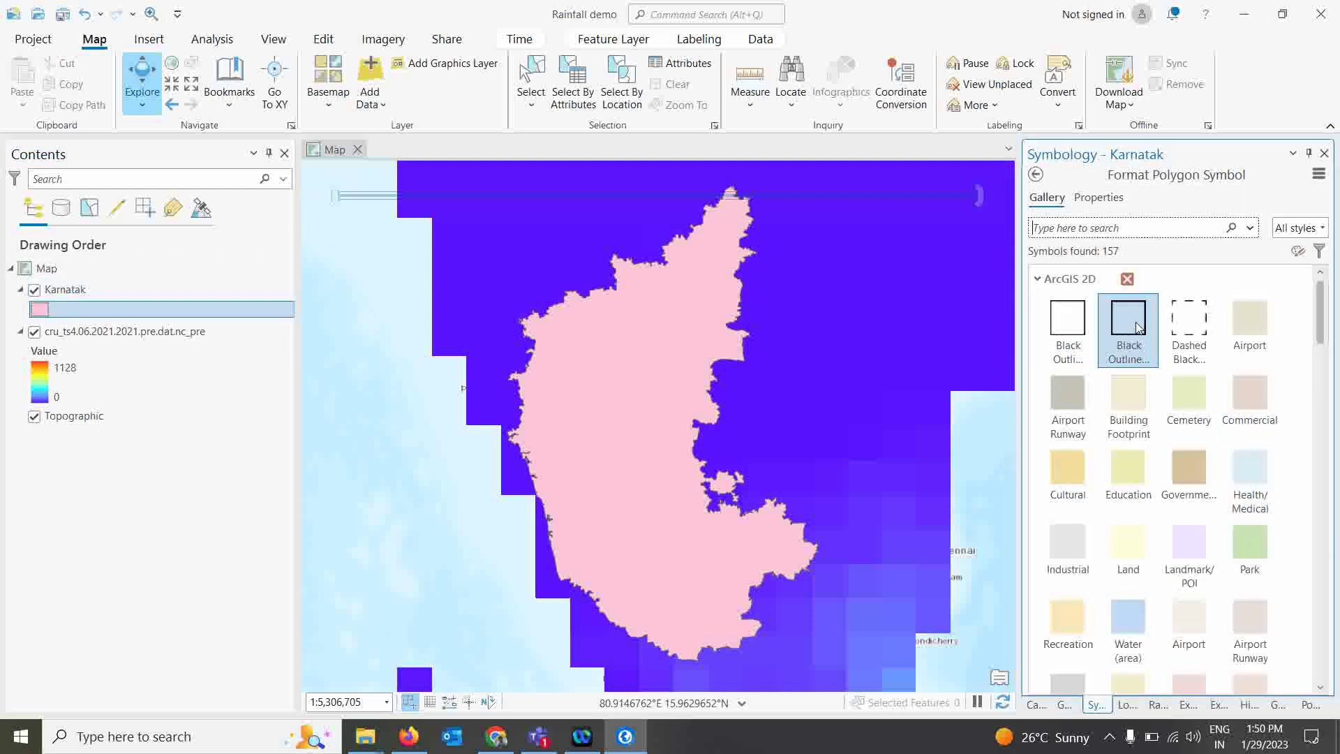
click(1129, 328)
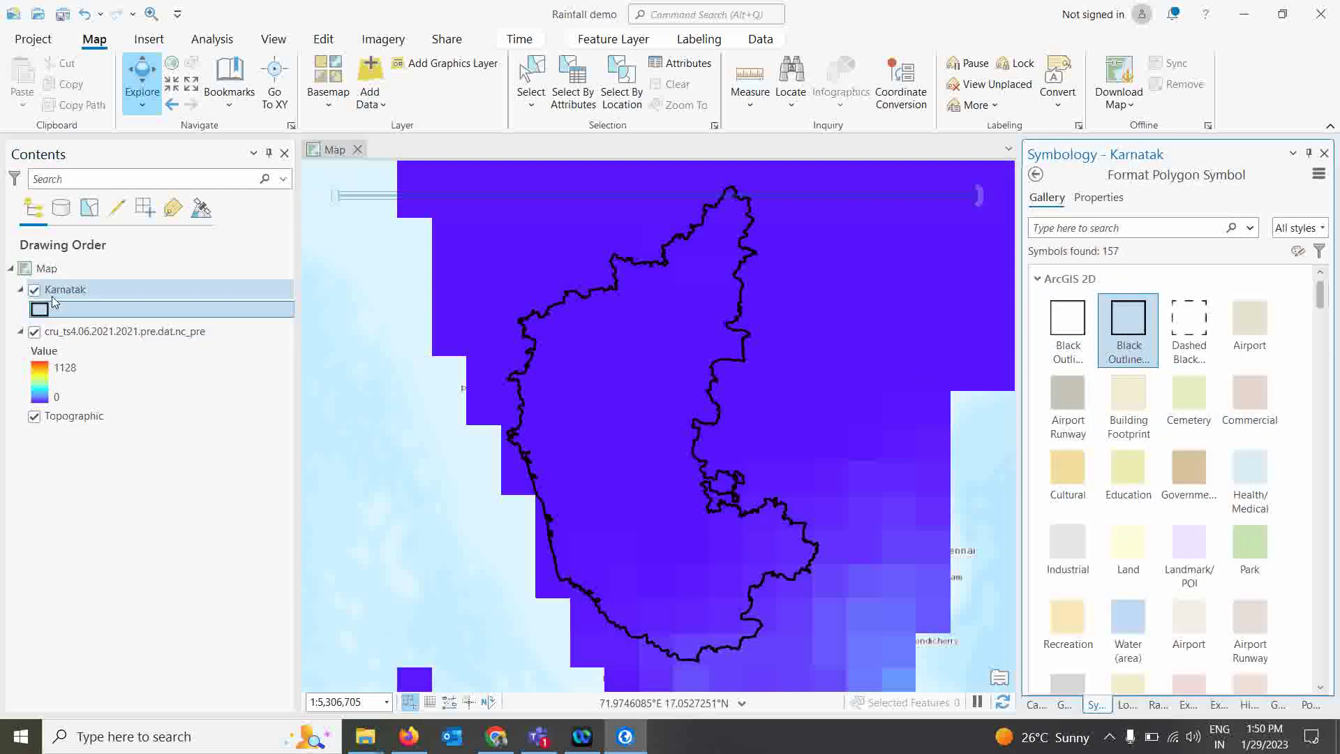
click(33, 292)
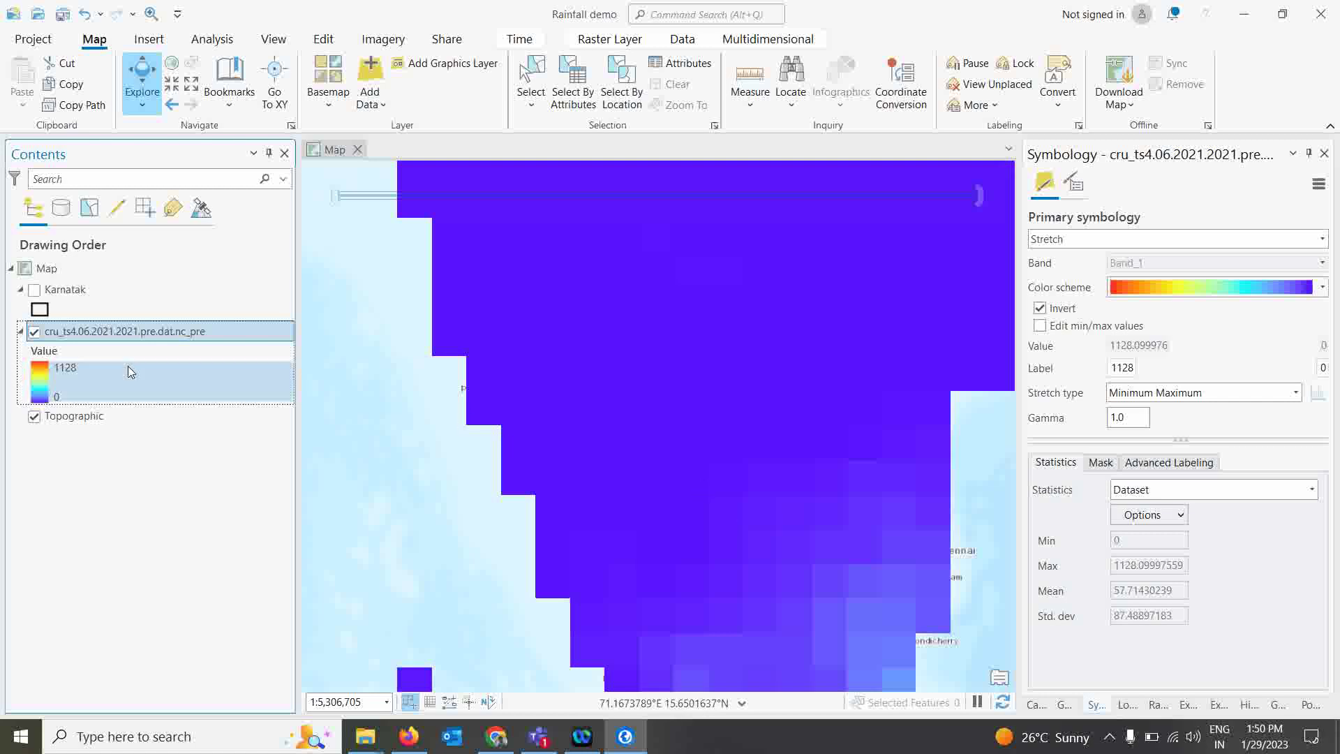
- Turn the Karnatak outline back on and bring up the Raster Layer and Imagery ribbons
click(34, 290)
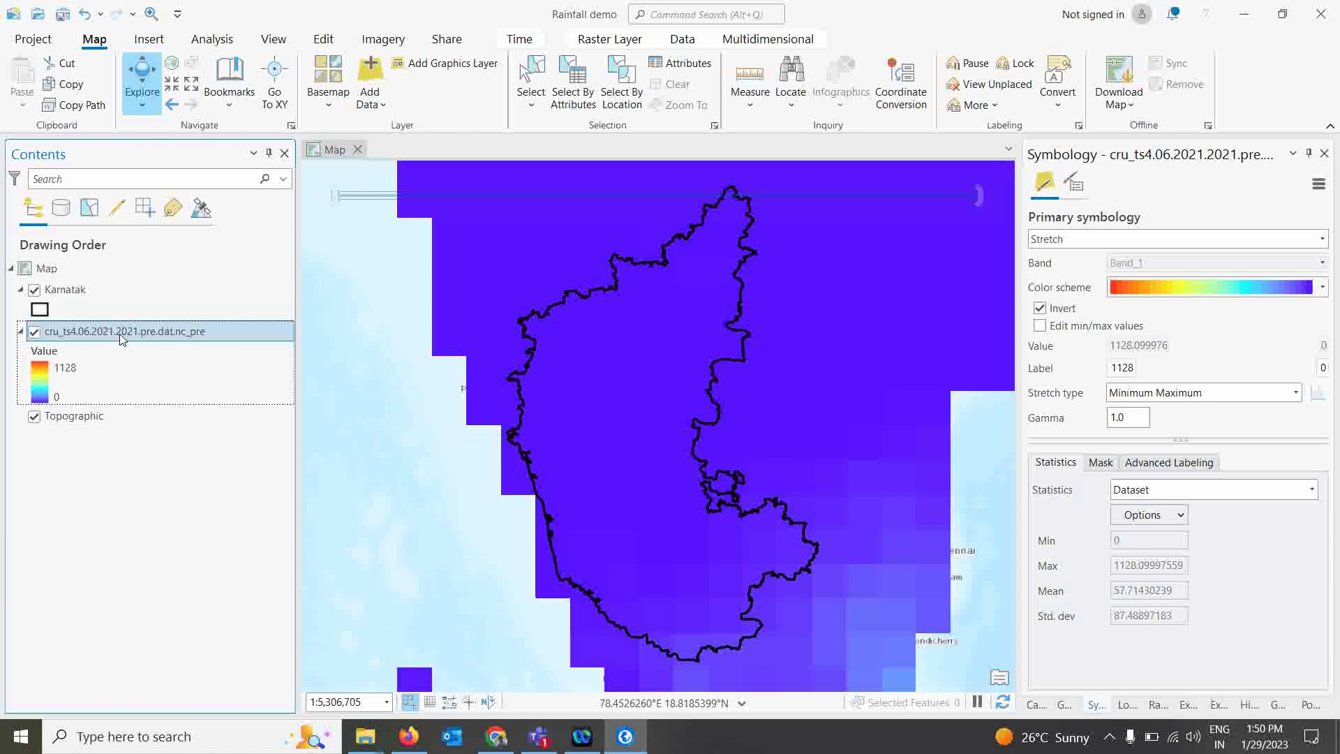
click(606, 46)
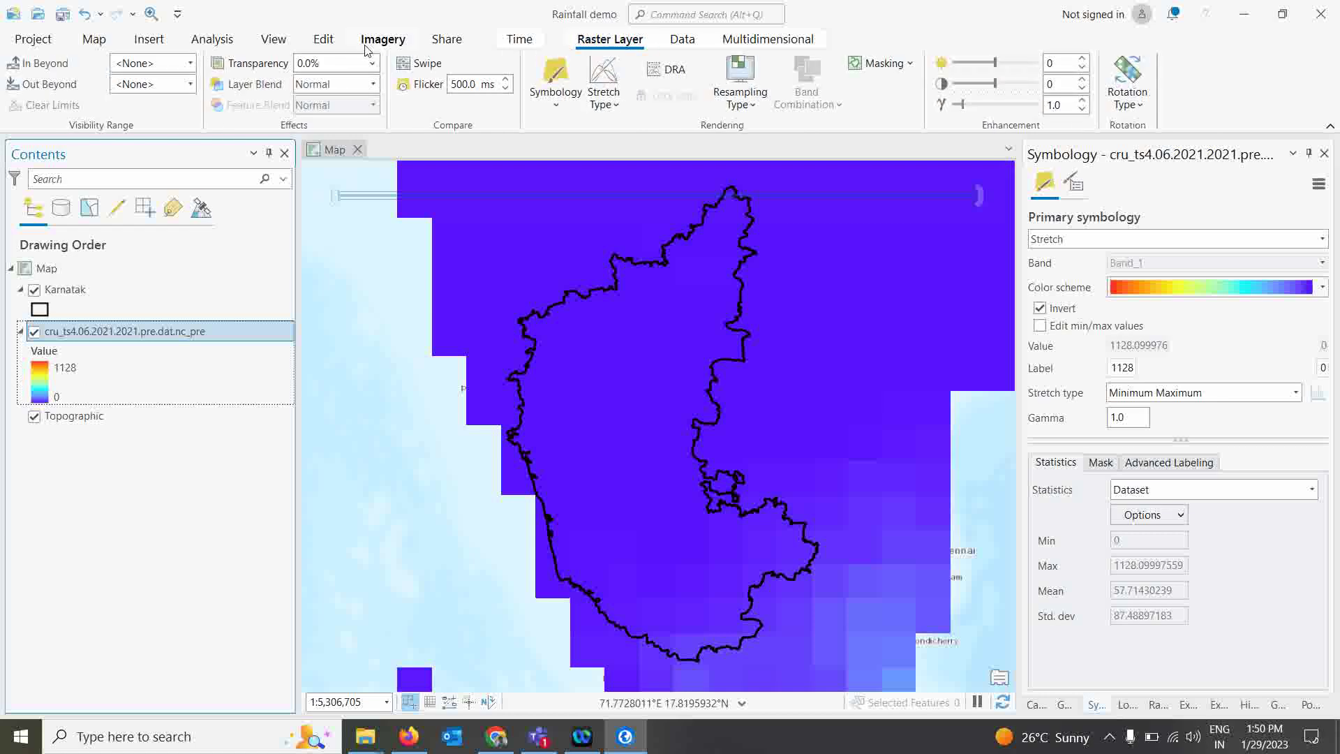
click(389, 43)
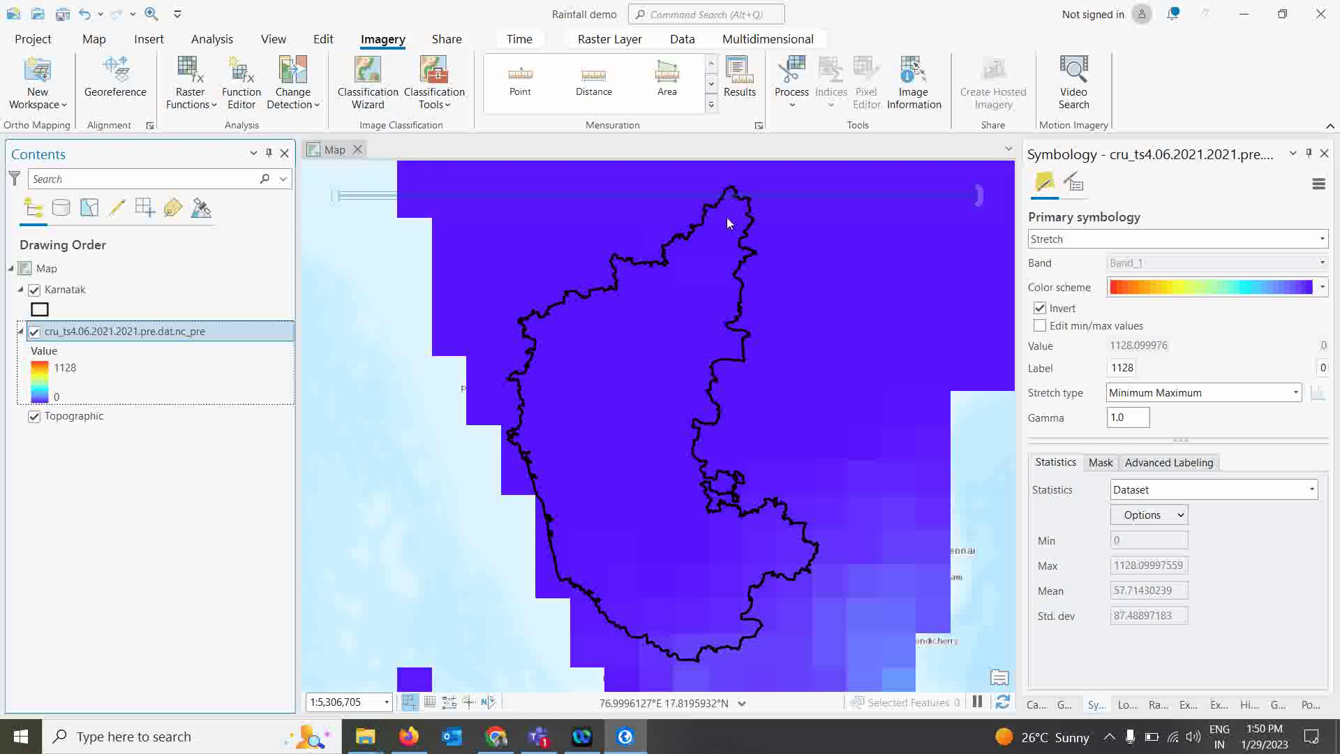
- Clip the precipitation raster to the current view extent and hide the original cru_ts4 layer
click(793, 110)
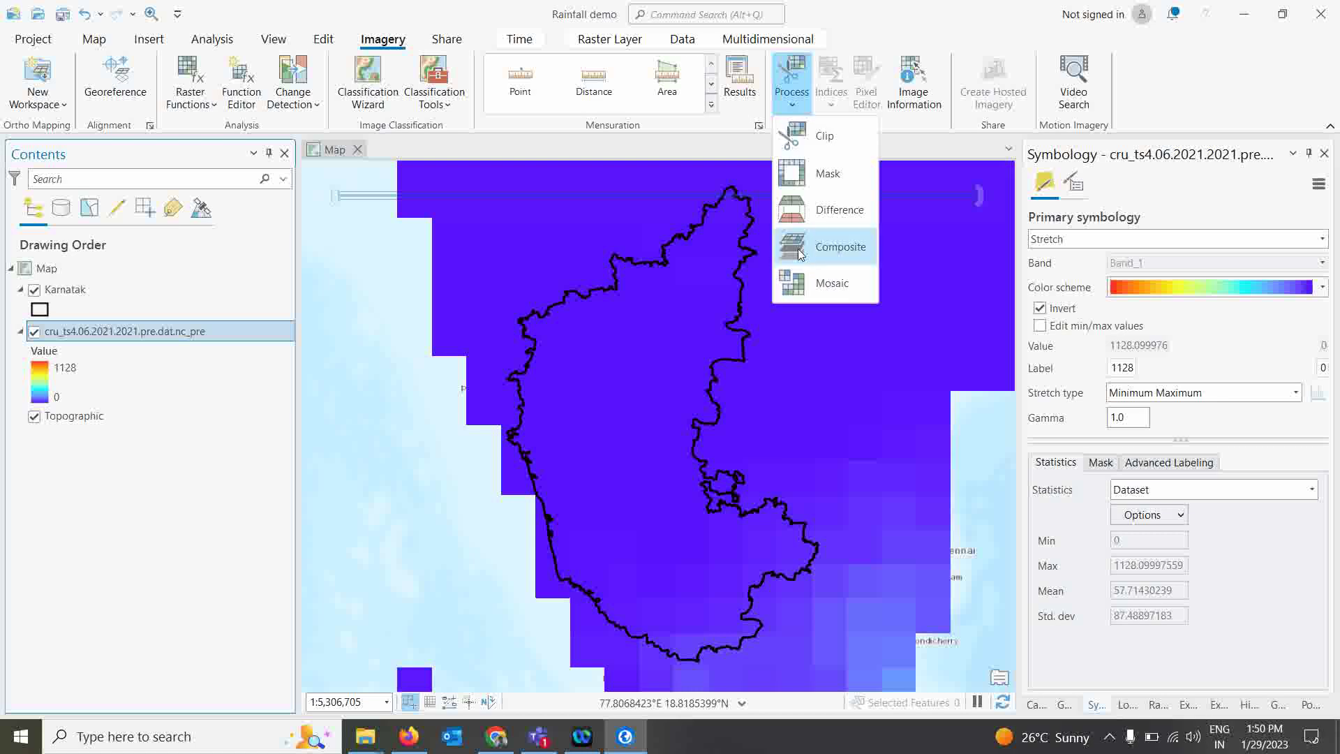
click(796, 143)
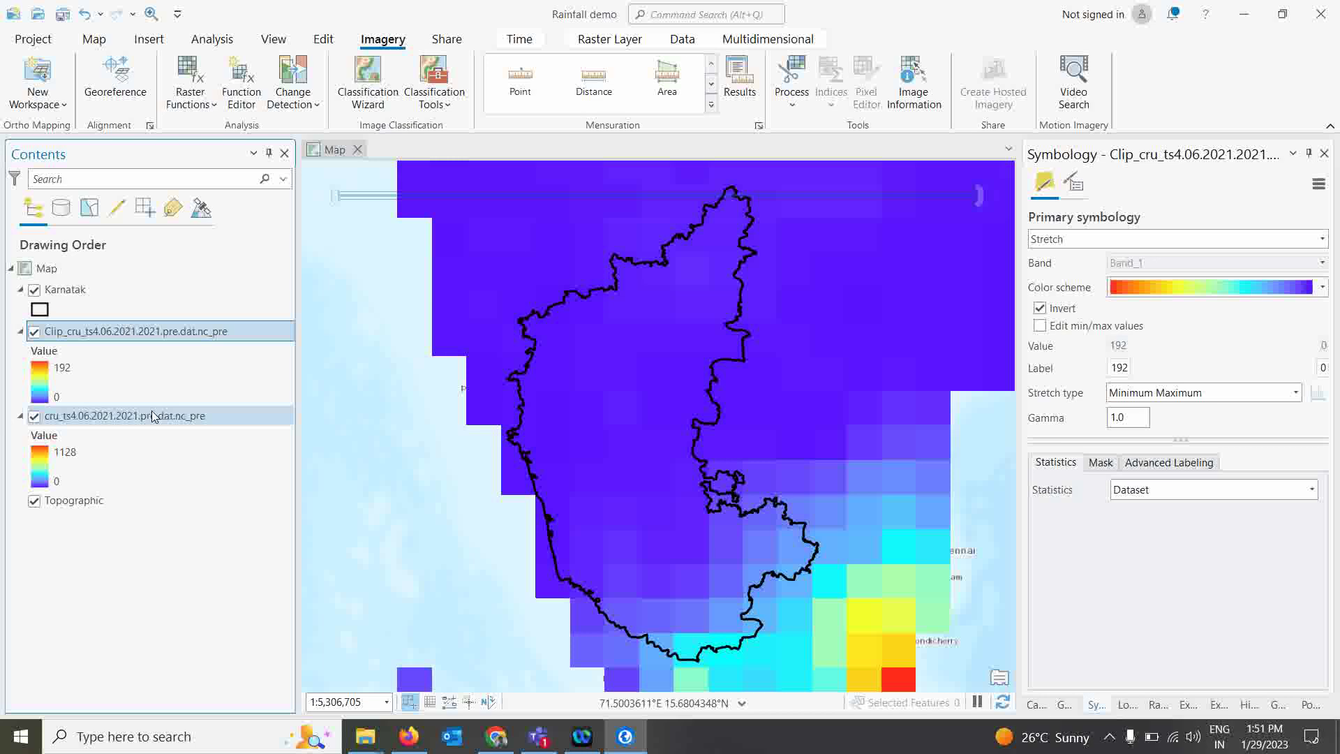
click(33, 417)
click(128, 338)
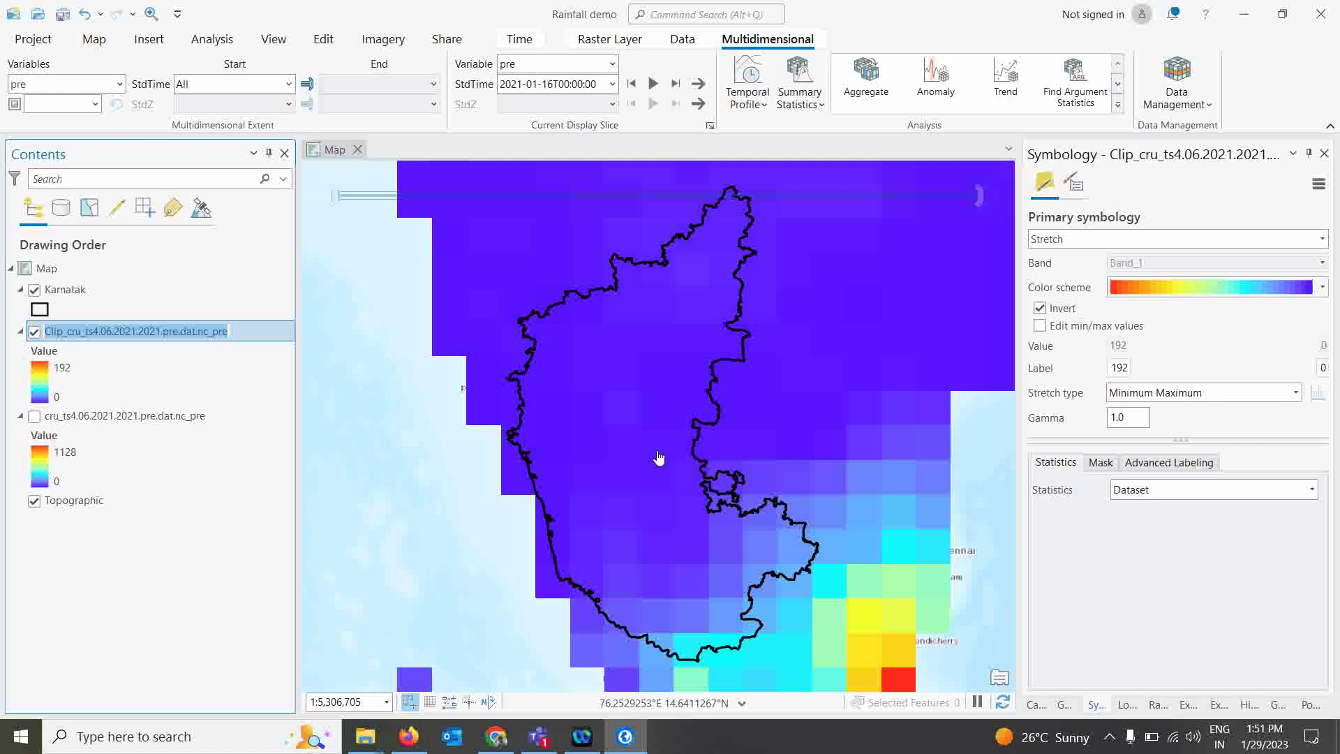
scroll(658, 374, down, 1)
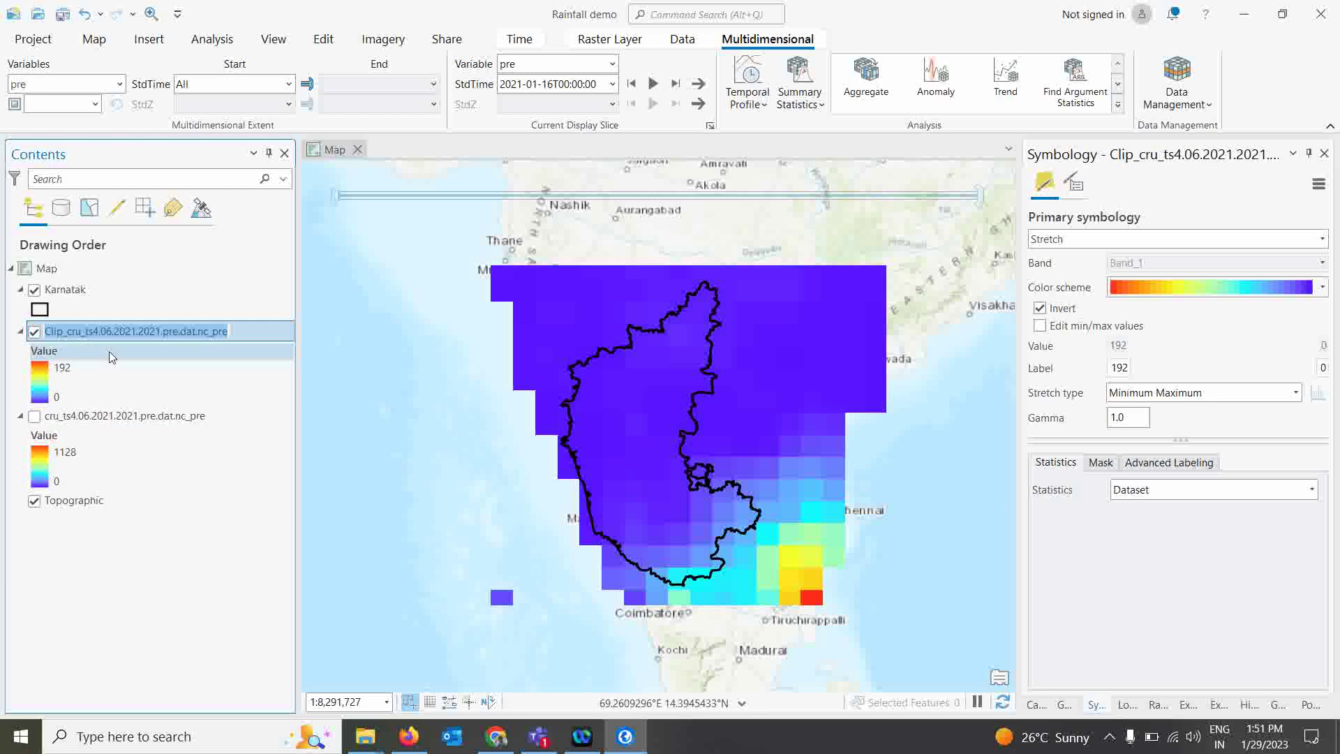
click(73, 355)
right_click(120, 337)
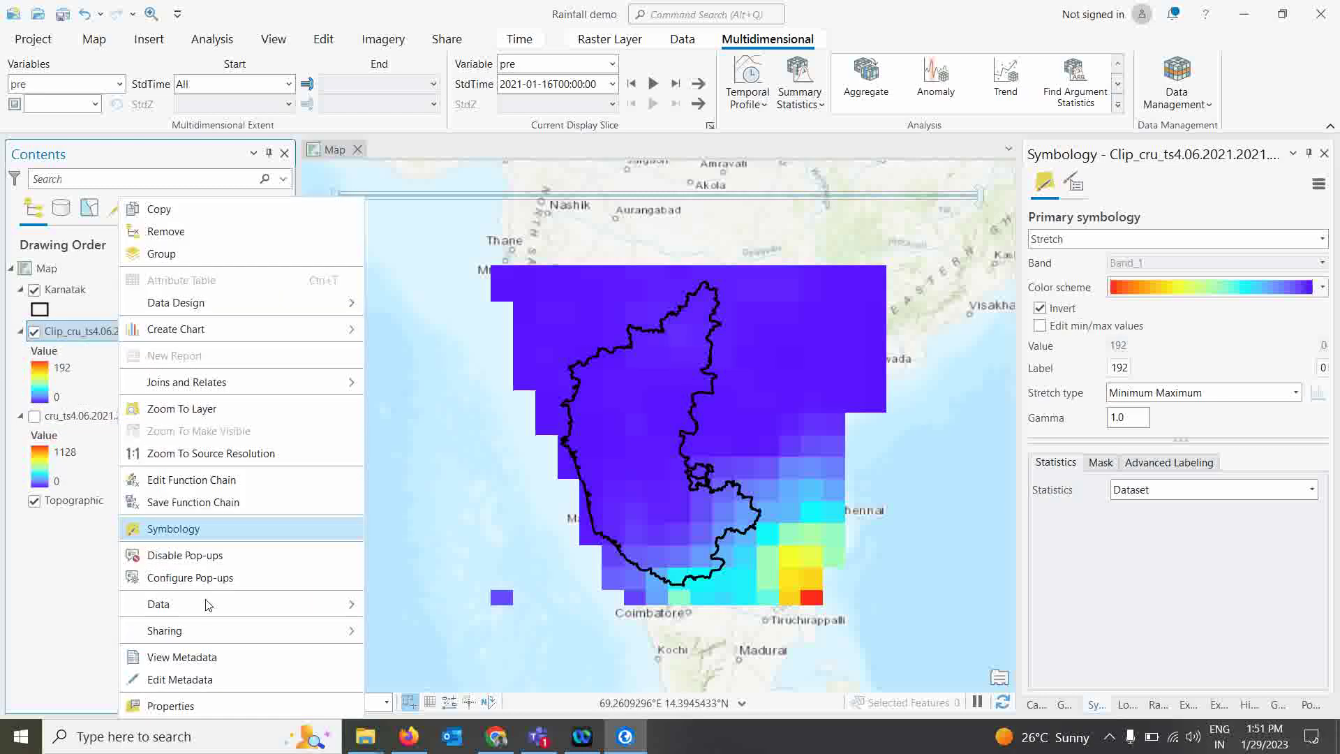
click(169, 707)
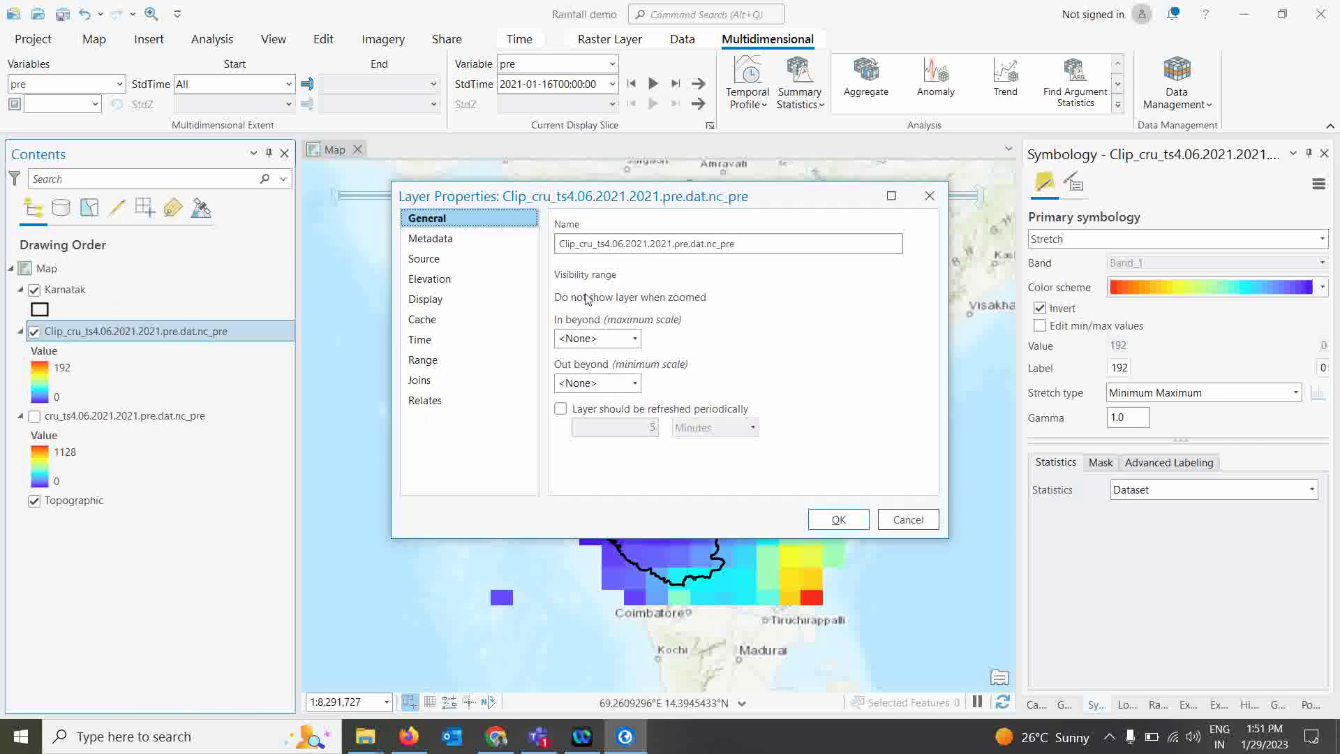
click(423, 259)
click(562, 359)
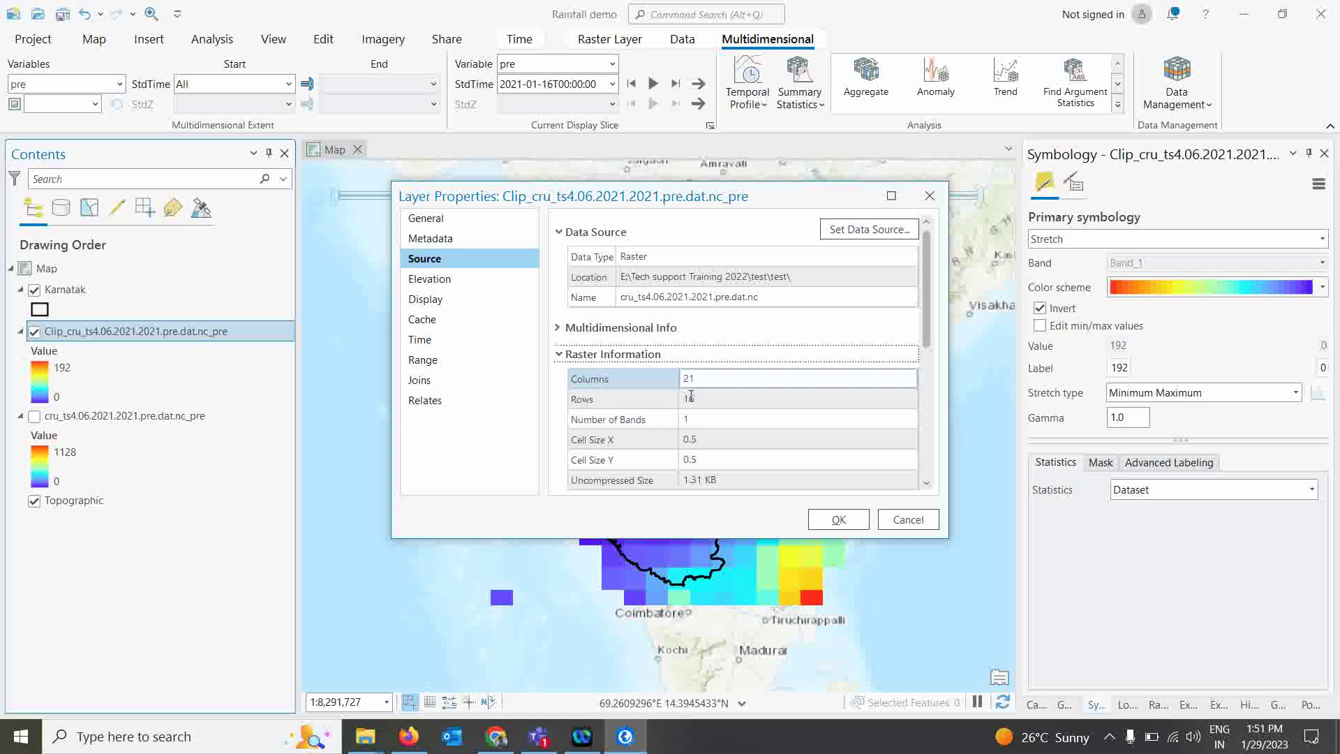
scroll(639, 418, down, 3)
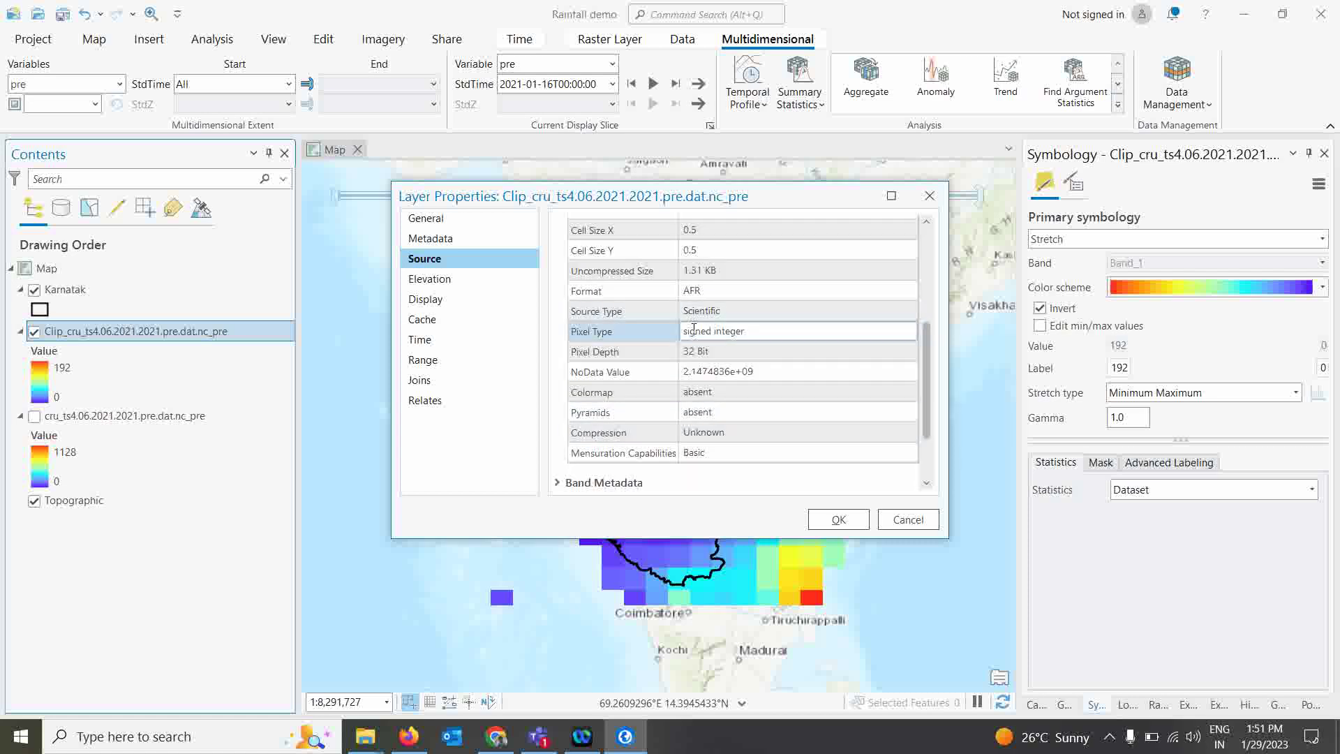
scroll(596, 464, down, 2)
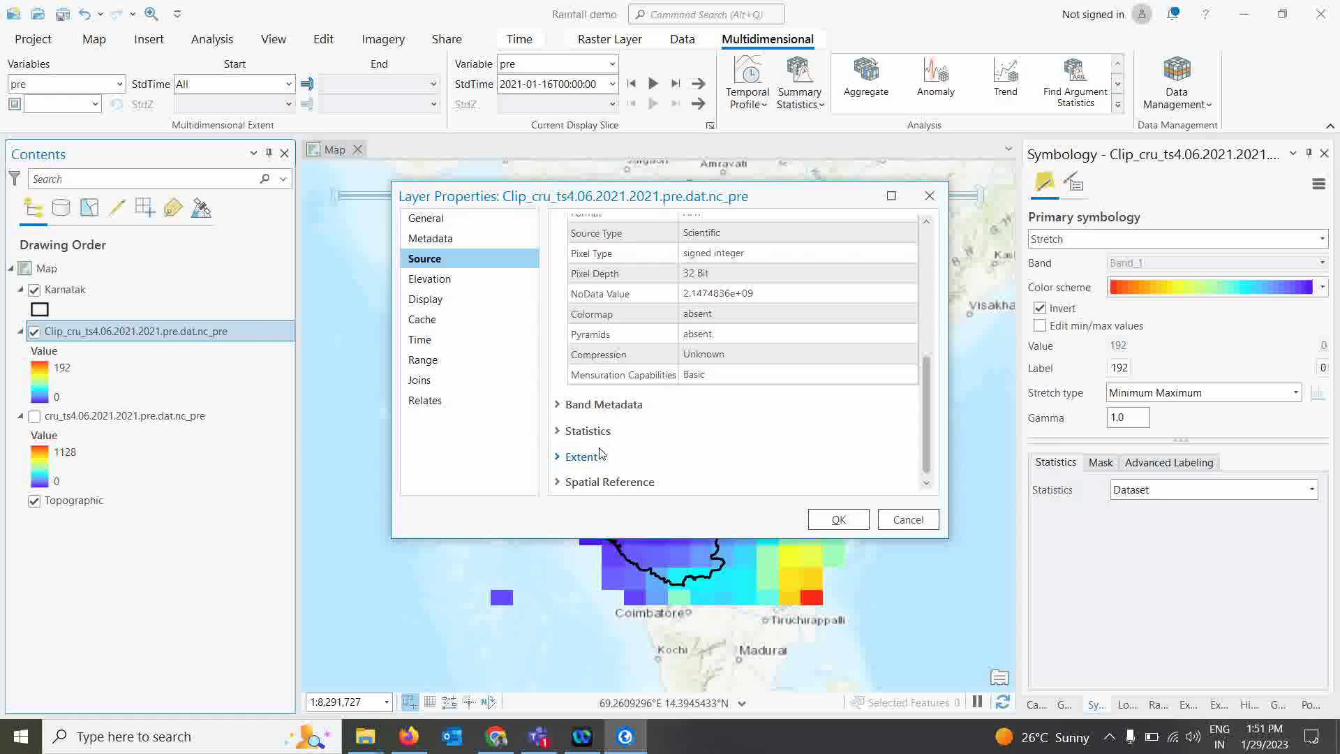
click(587, 482)
scroll(698, 433, down, 5)
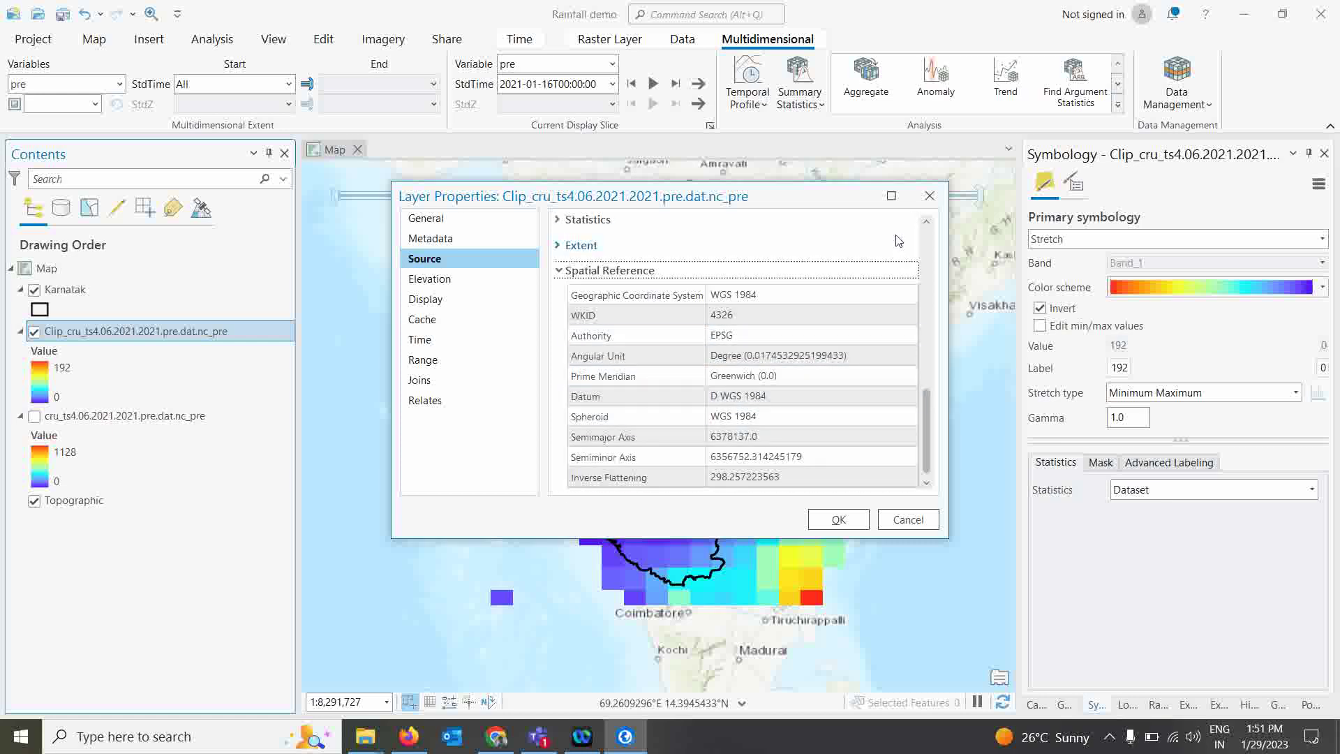
click(930, 197)
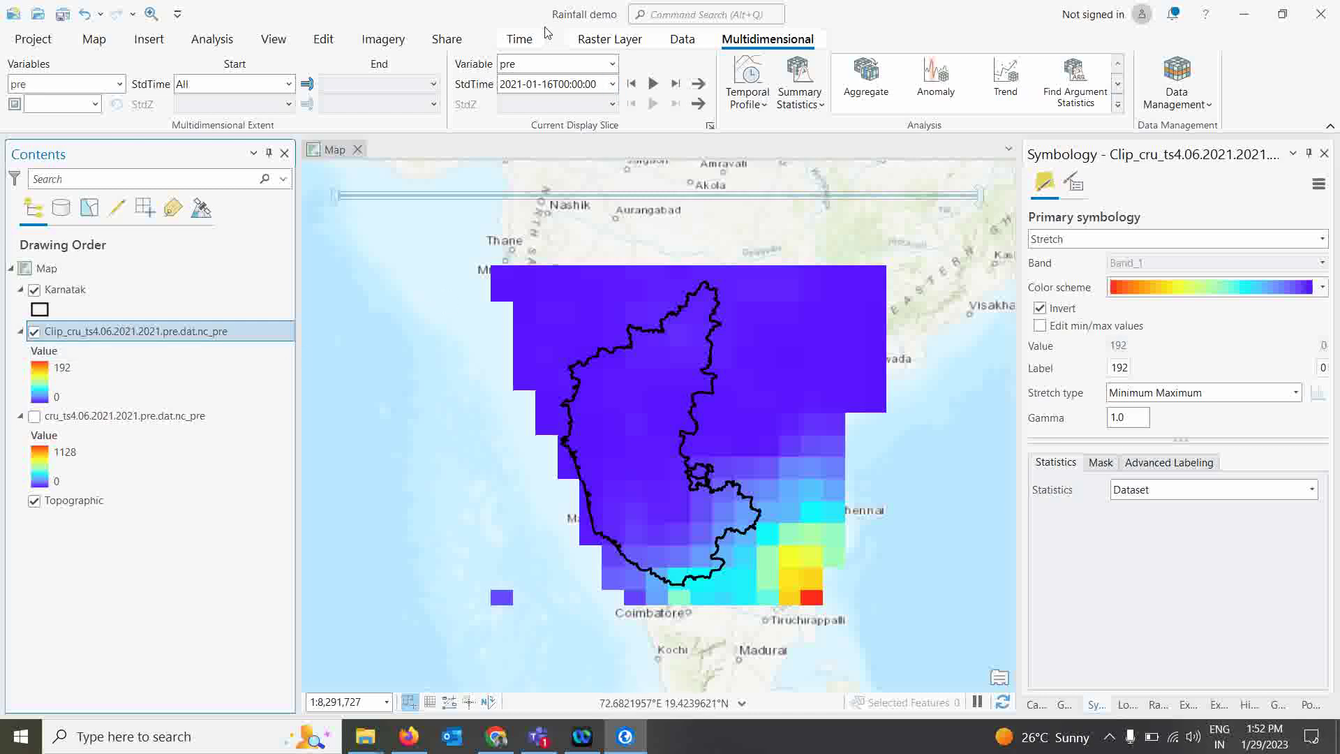
- Leave the monthly time-slice list unchanged and launch the VSDC video editor via Windows search
click(612, 85)
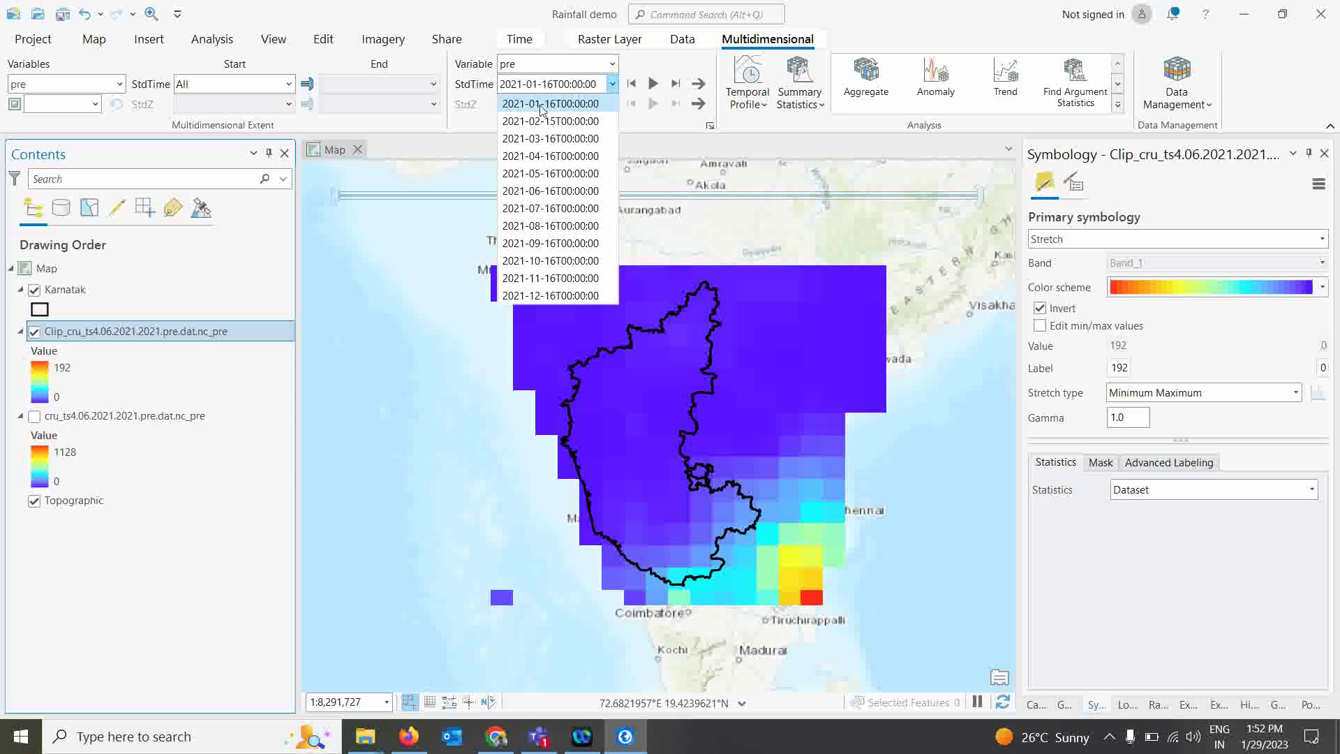
click(836, 22)
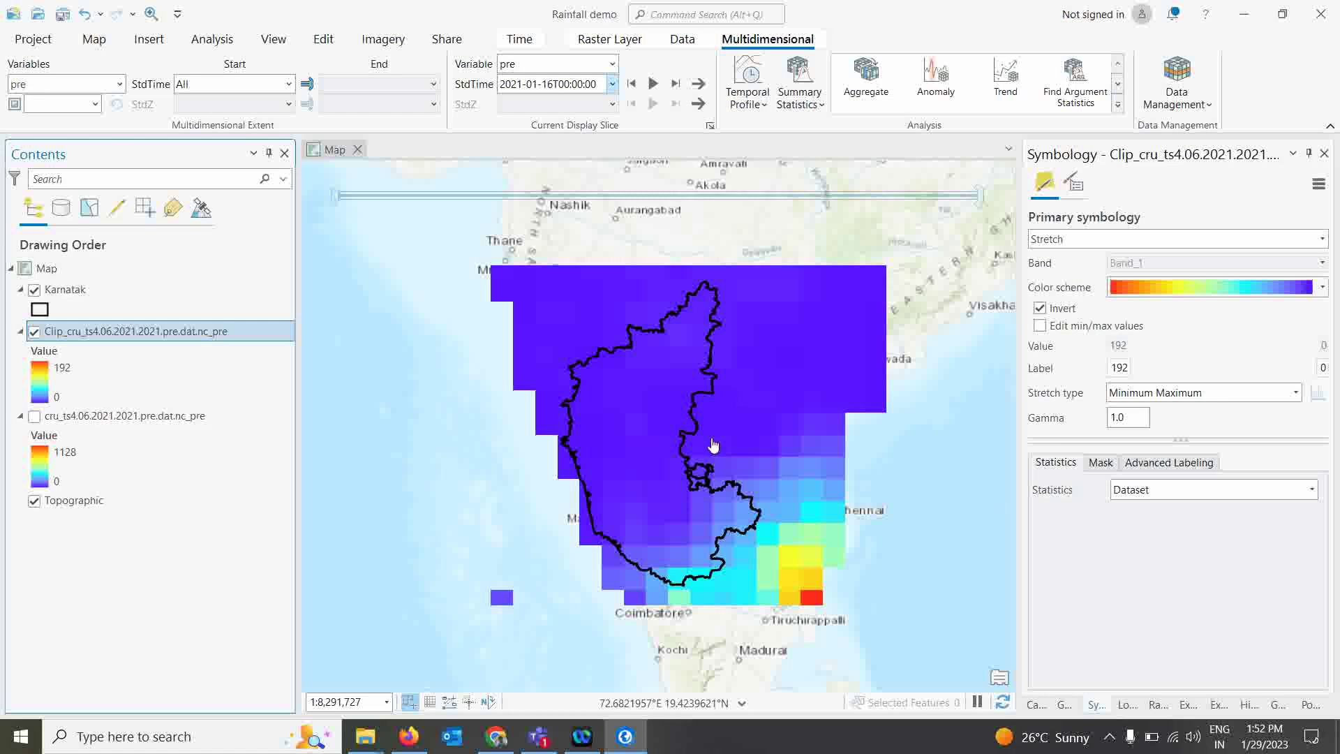
click(237, 741)
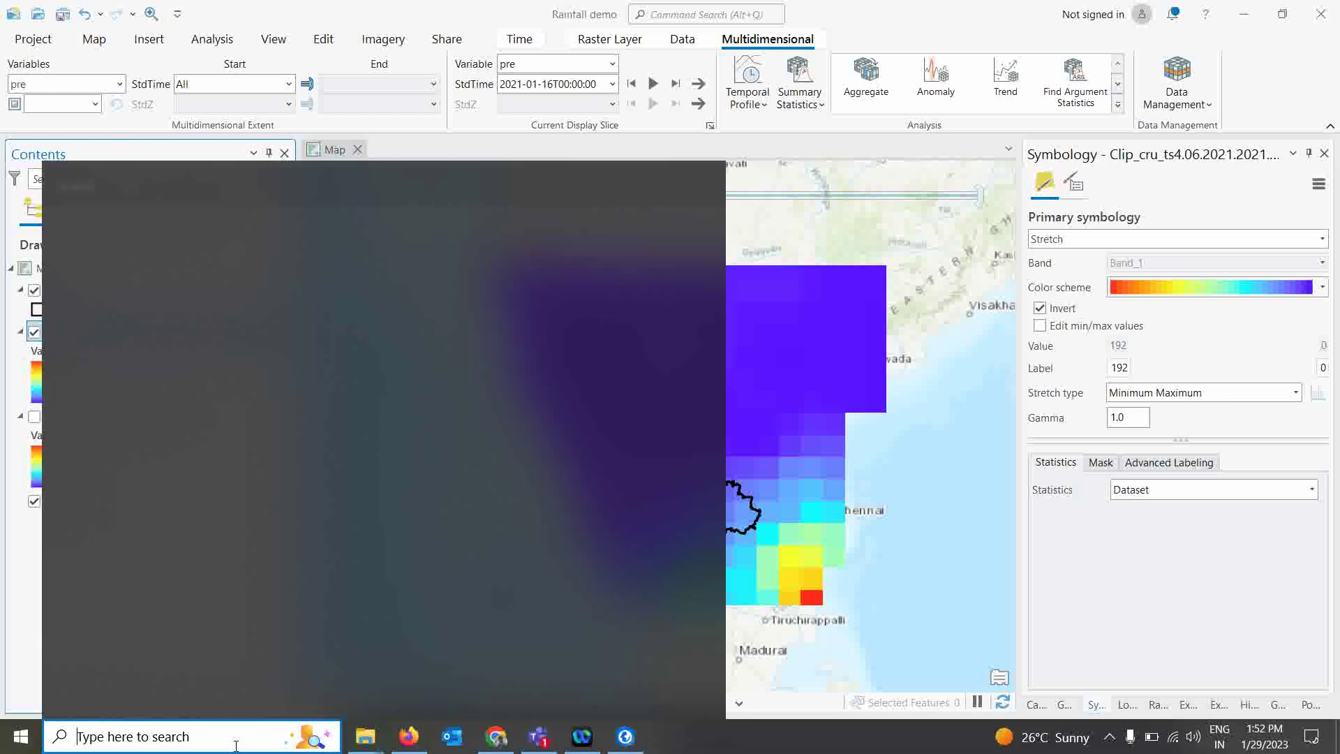
text(vs)
click(142, 306)
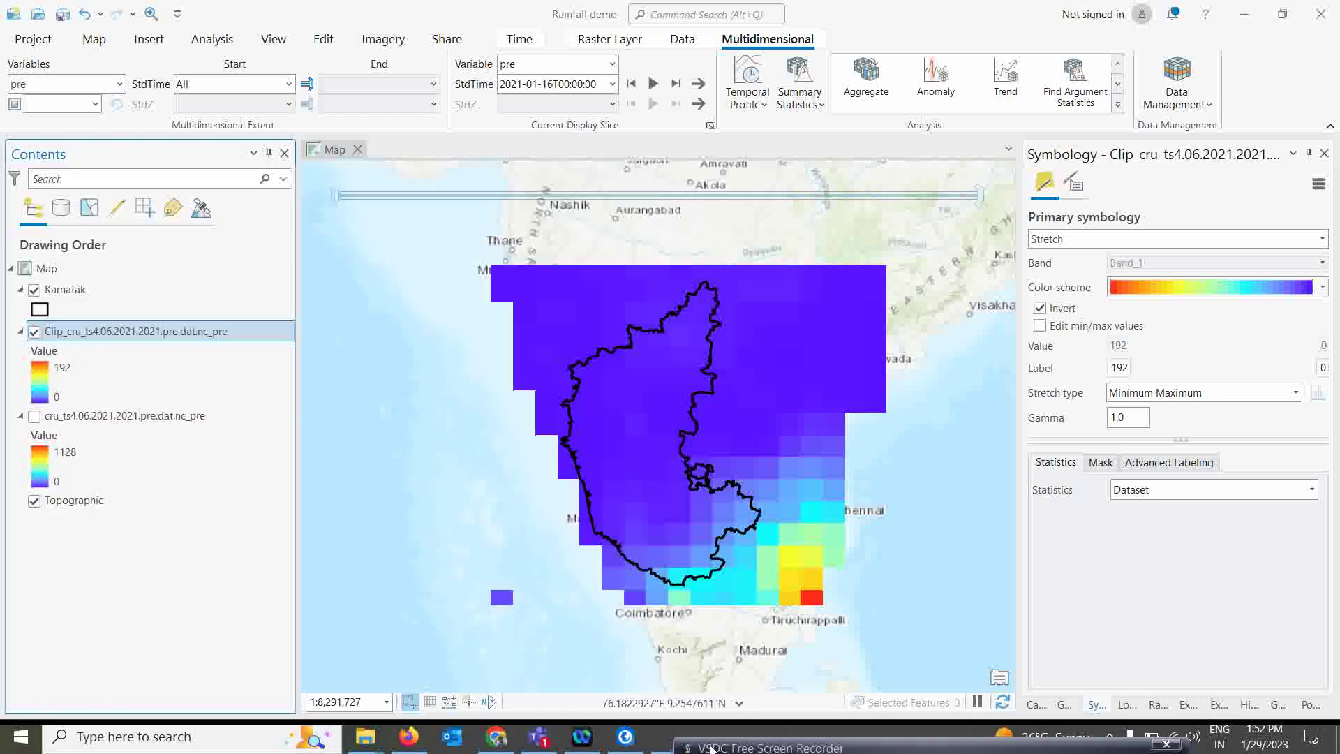
- Dismiss the VSDC error, open the screen recorder controls, and show the project Catalog
click(813, 374)
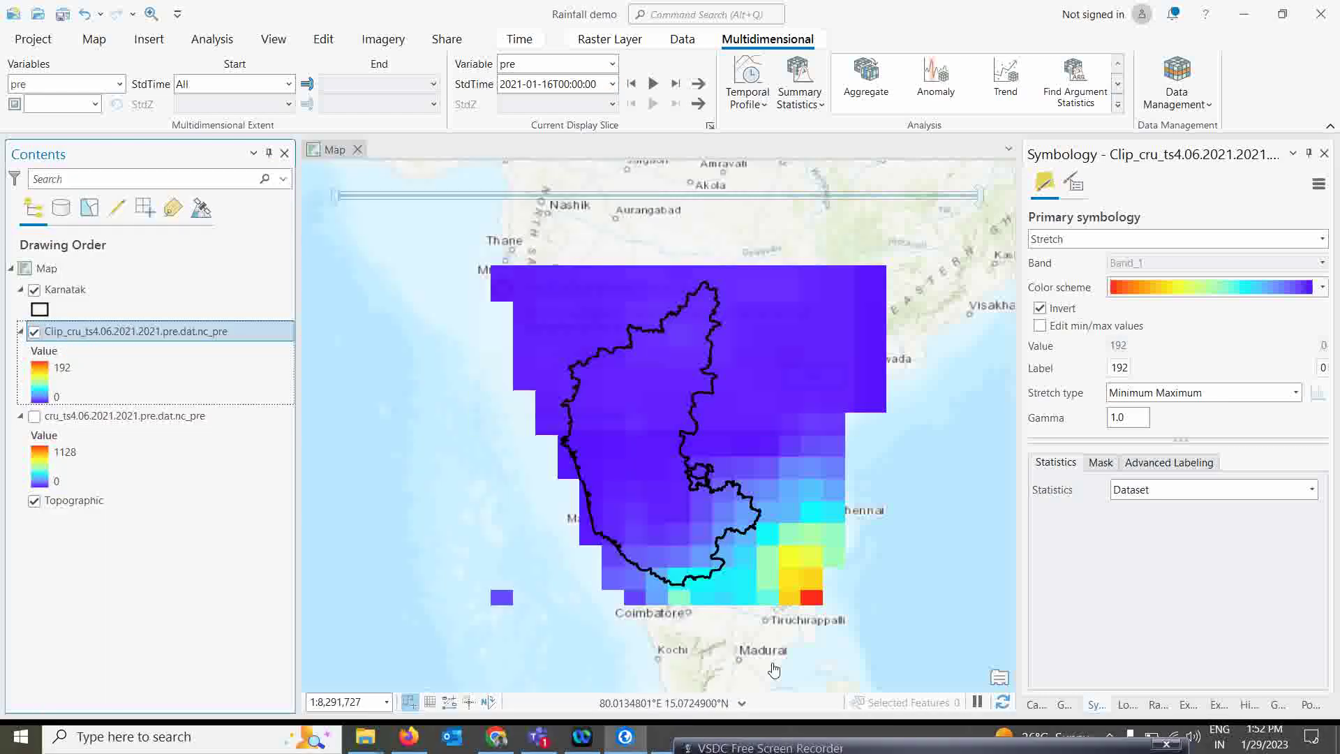
click(771, 747)
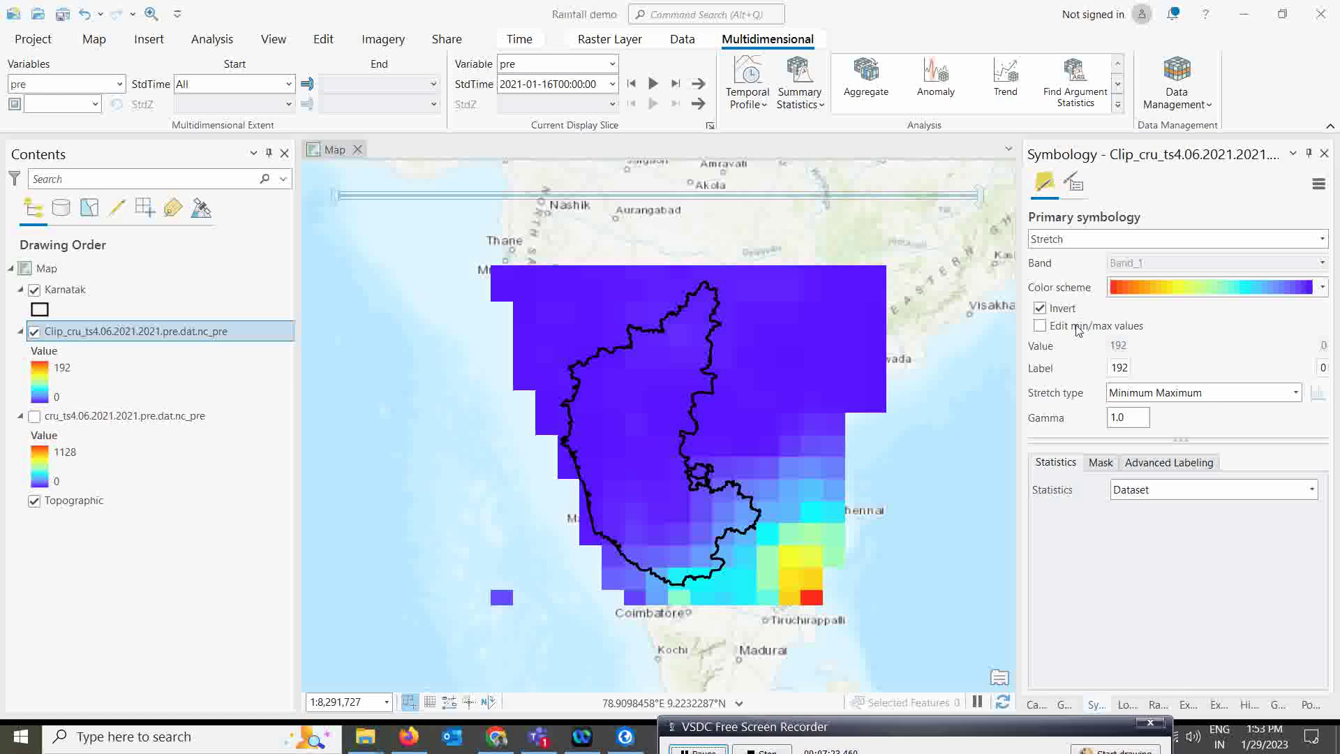
click(1037, 704)
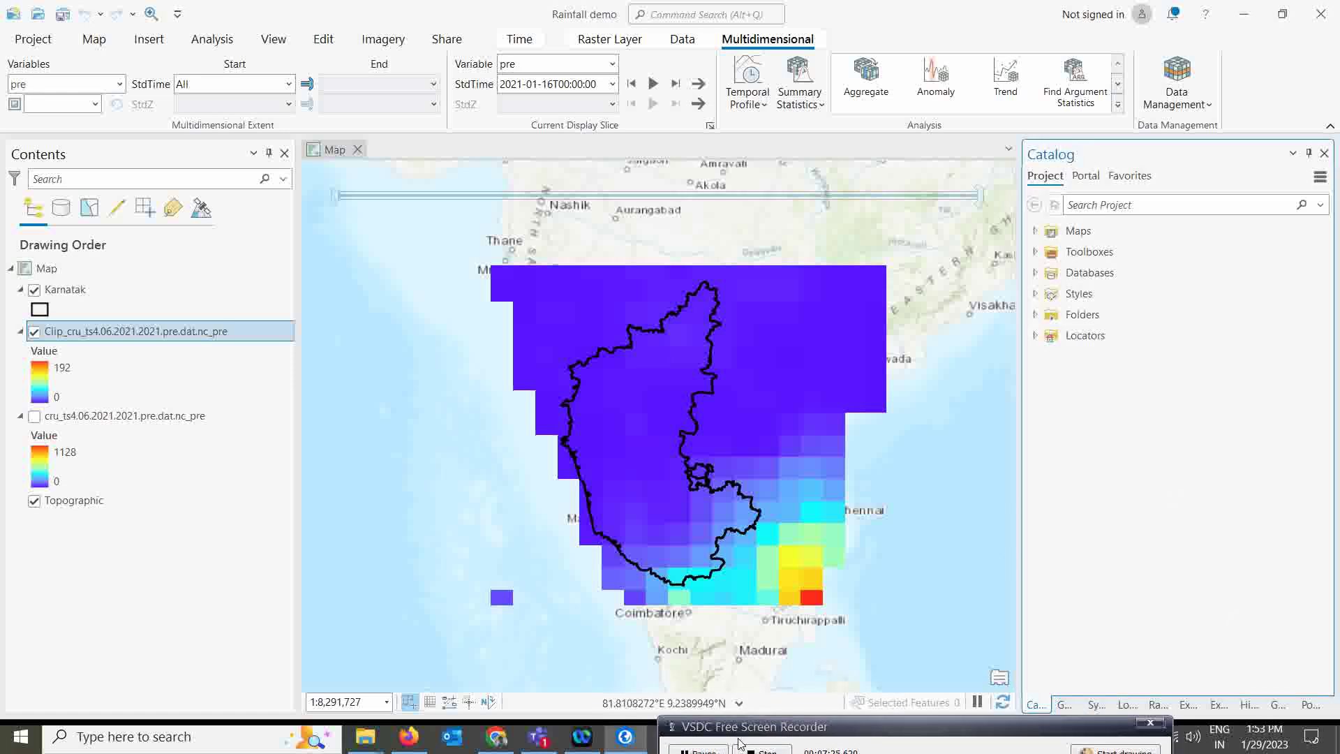
- Open the Cell Statistics tool from Spatial Analyst Tools > Local
click(1064, 704)
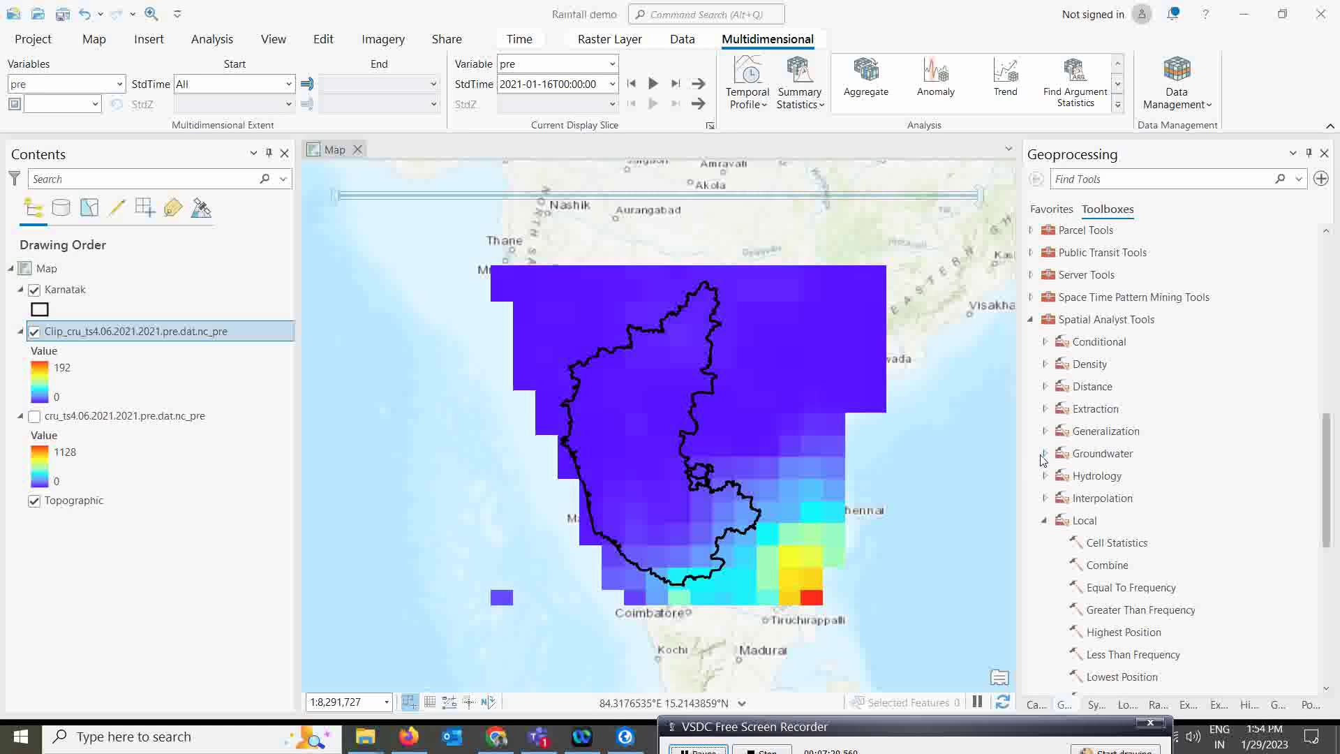
double_click(1101, 547)
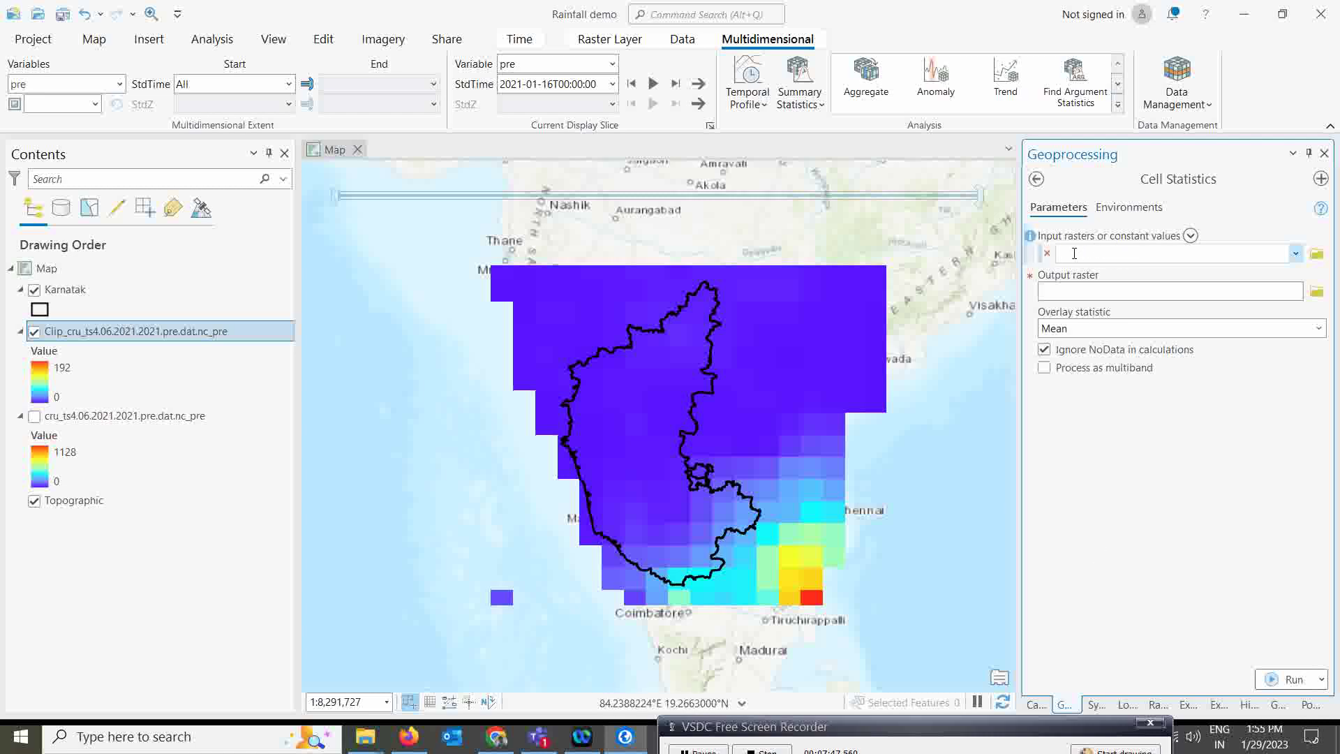
- Run Cell Statistics with Sum on the Clip_cru raster, saving the output as AnnualRainfall
click(1199, 256)
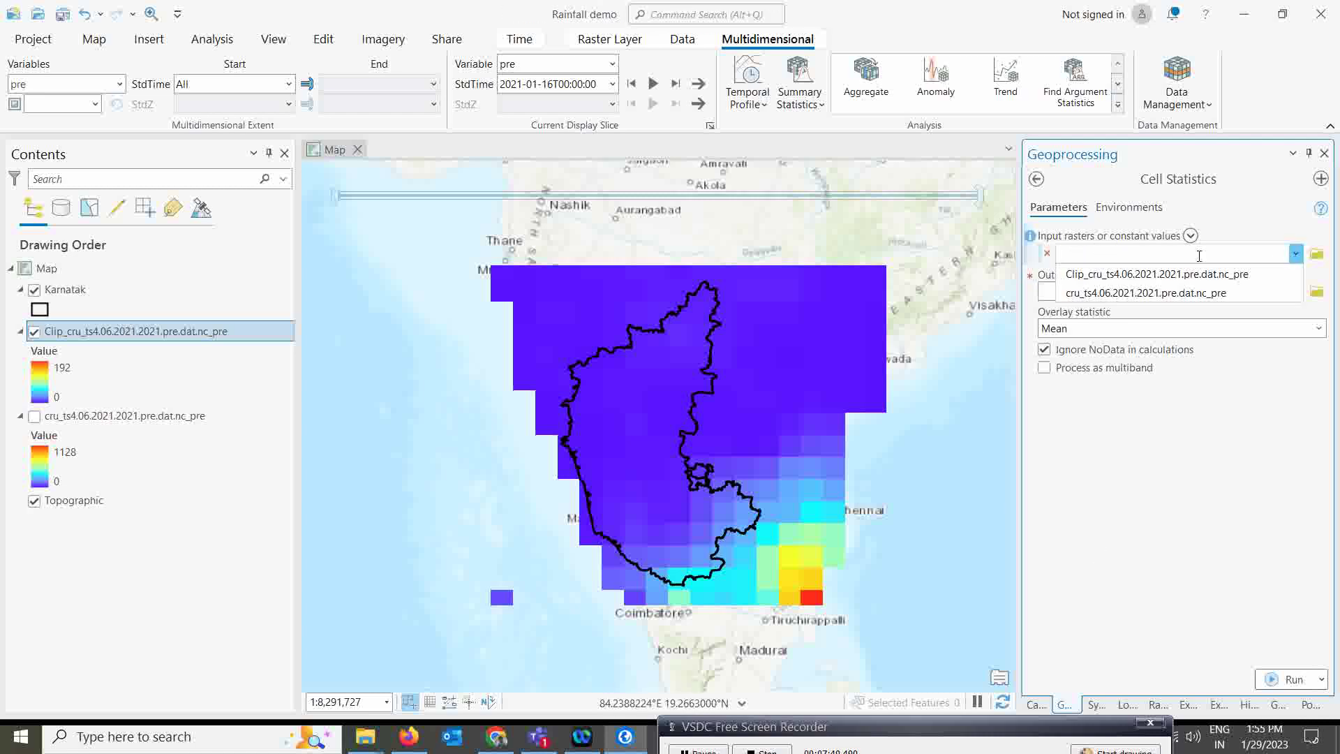
click(1101, 275)
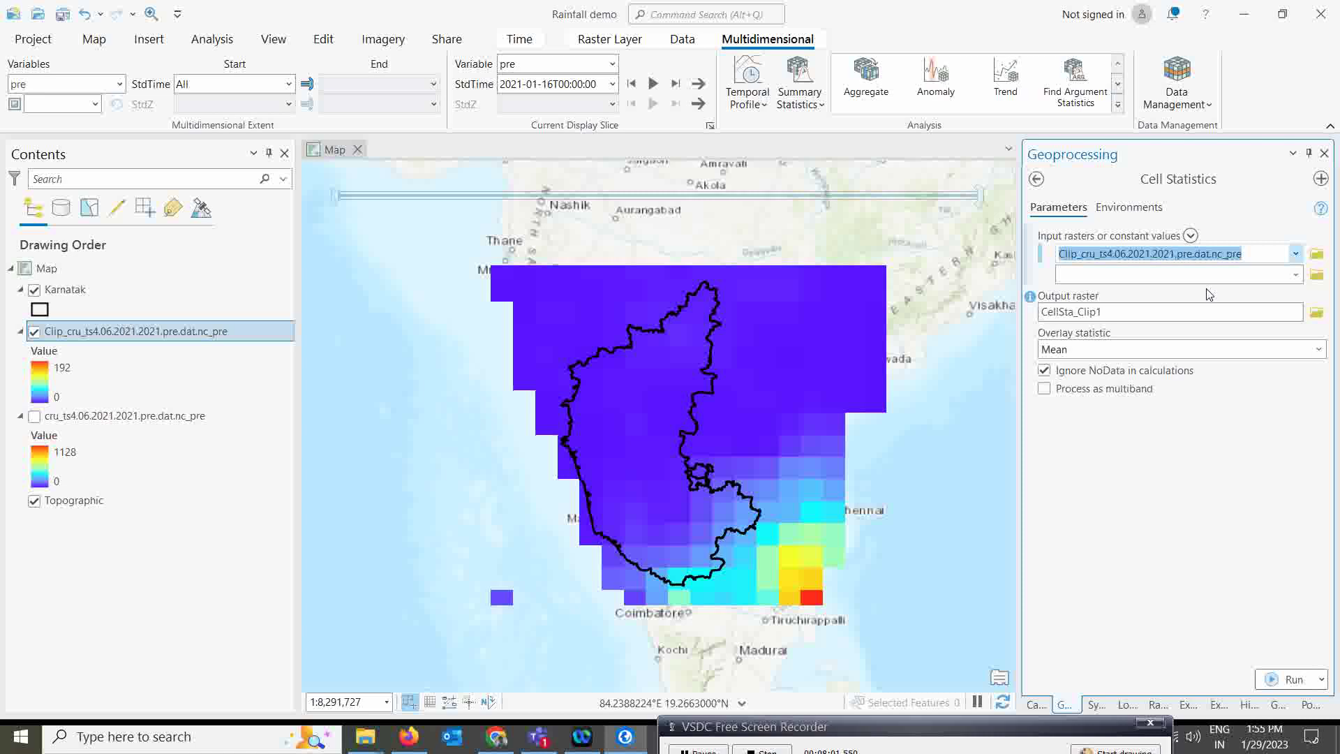
click(1150, 312)
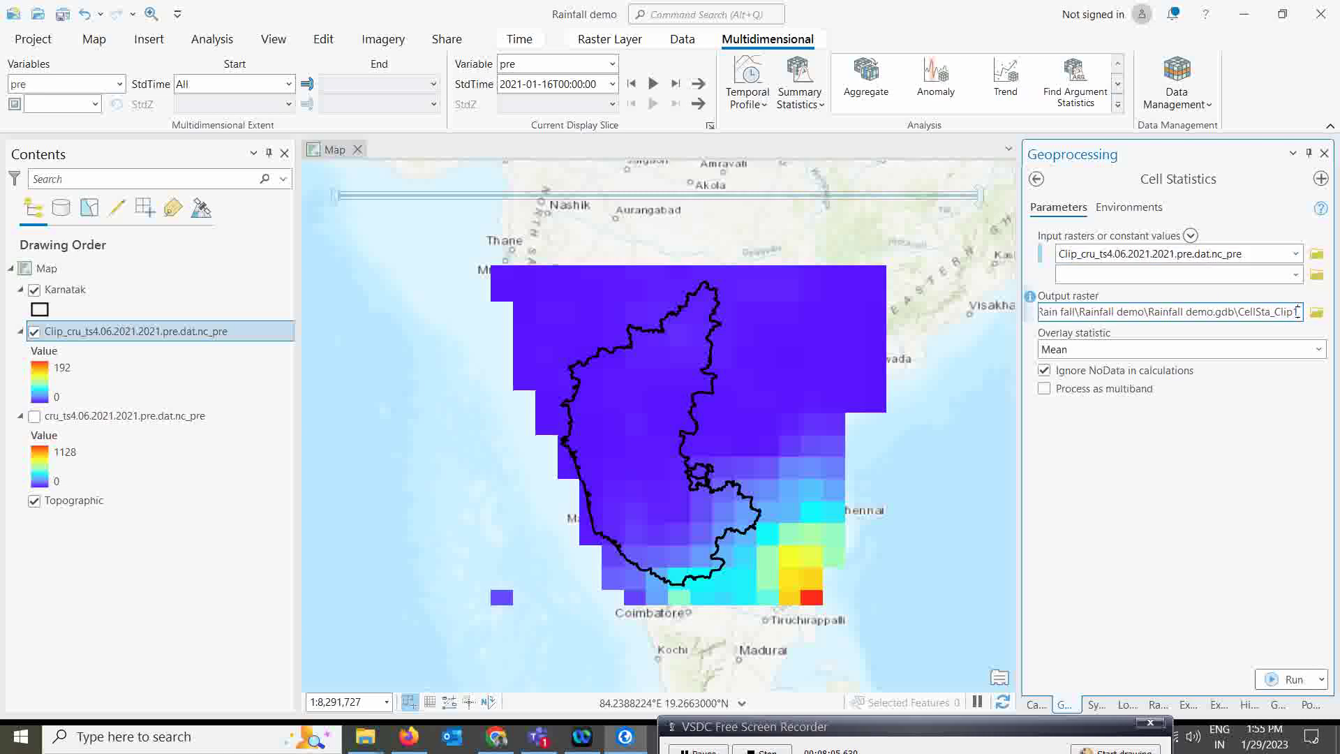
drag(1297, 312, 1237, 312)
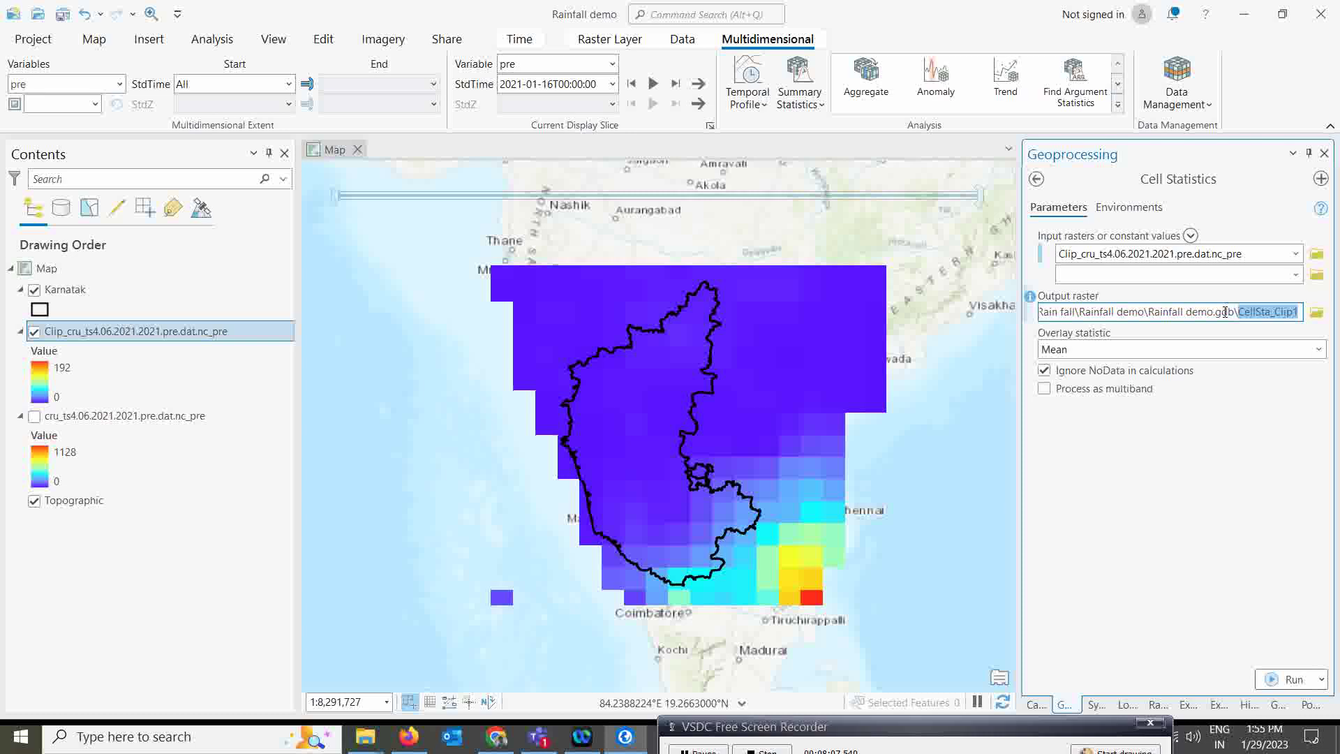
text(Annua)
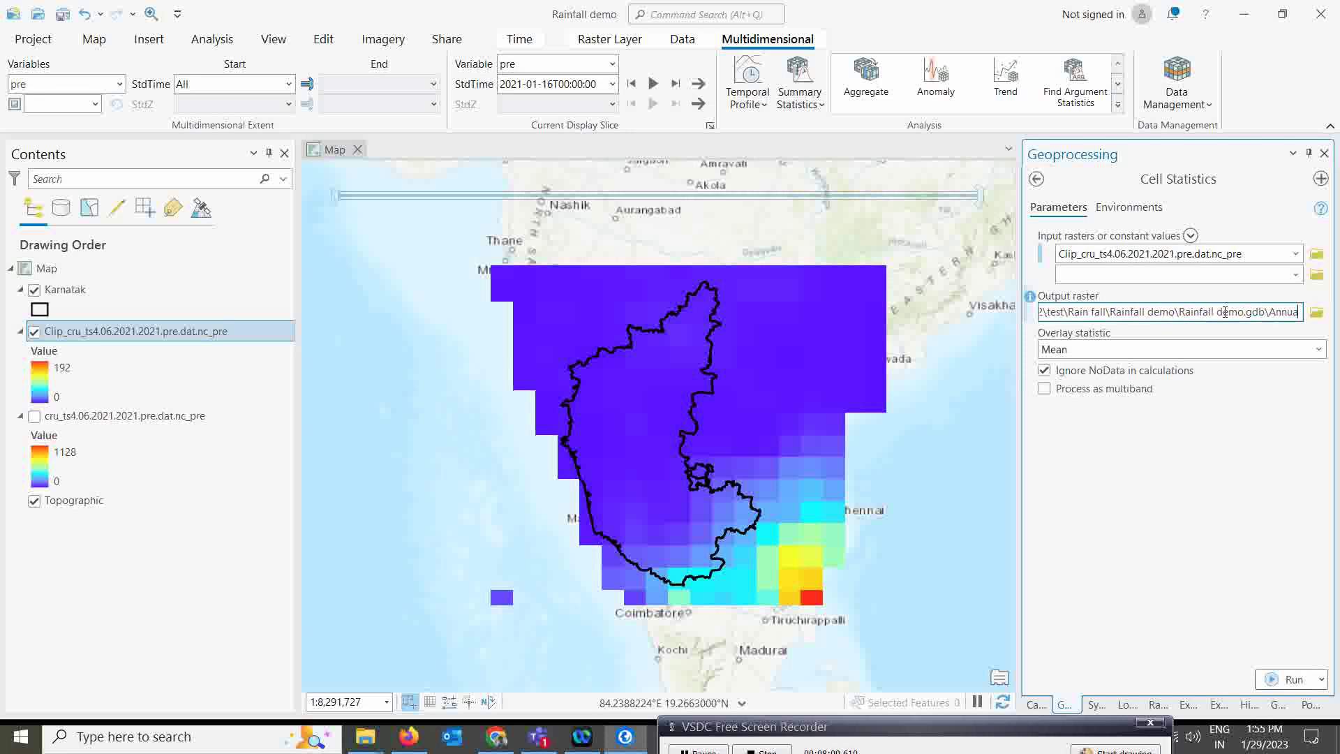
text(lRai)
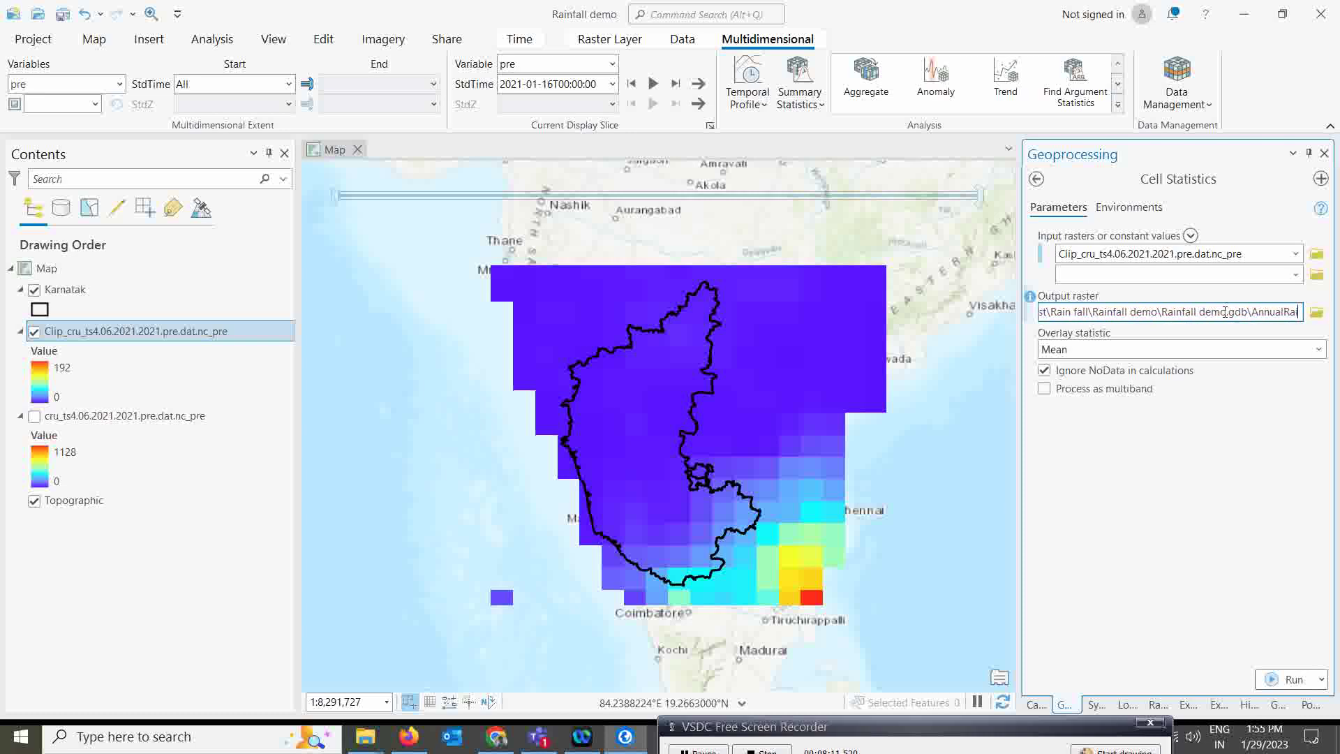
text(nfall)
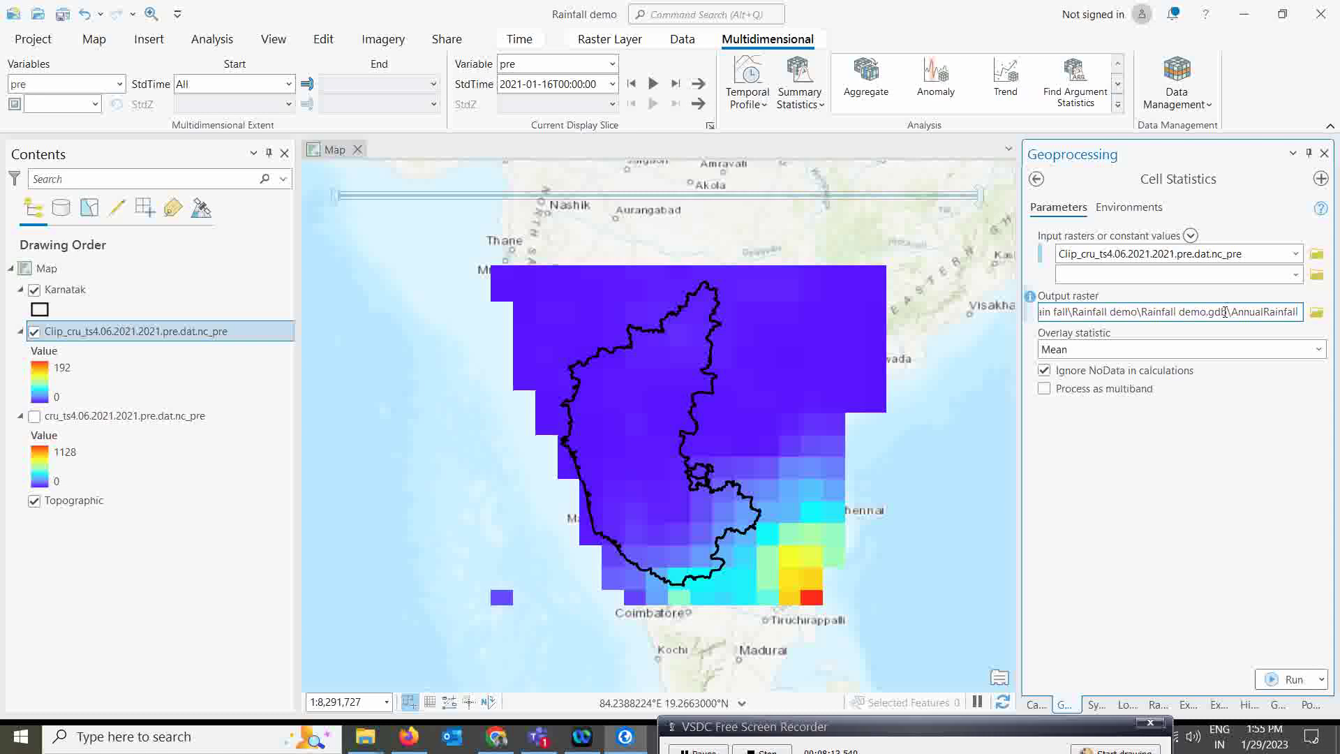
key(Tab)
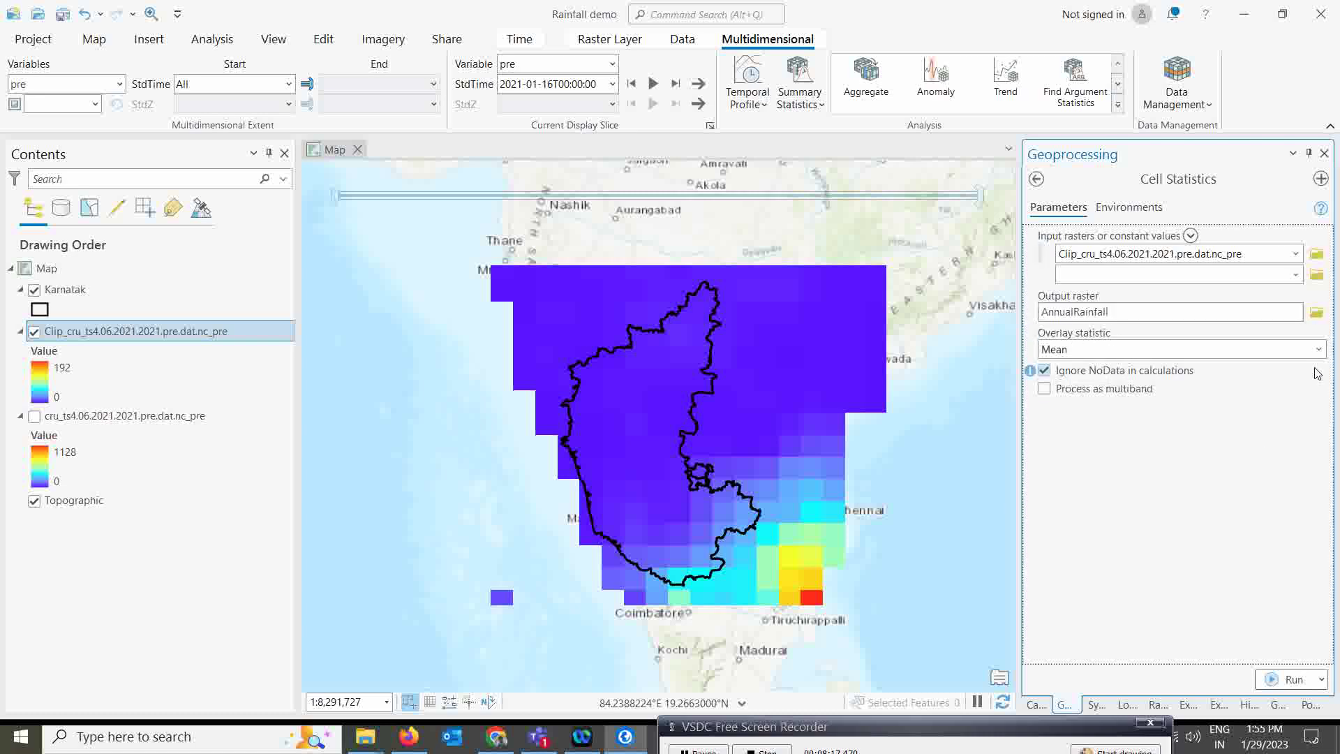
click(1071, 350)
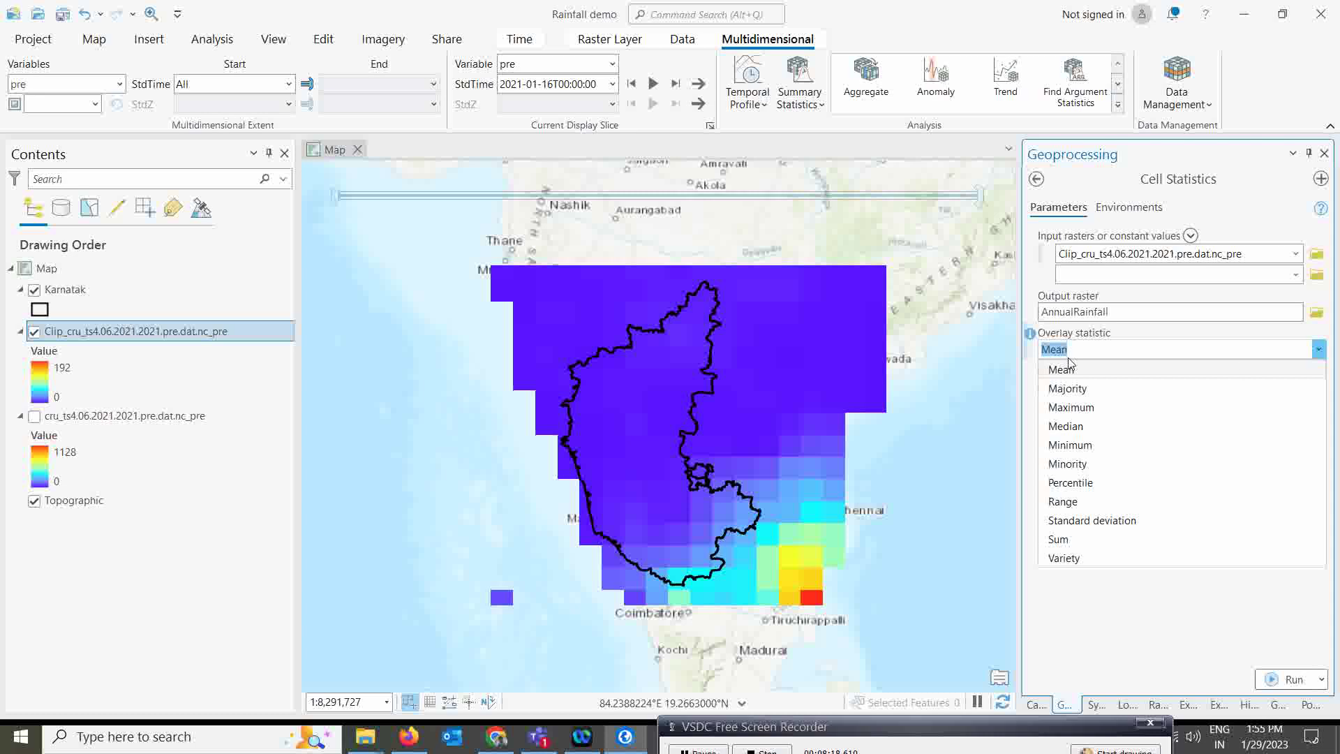
click(1068, 540)
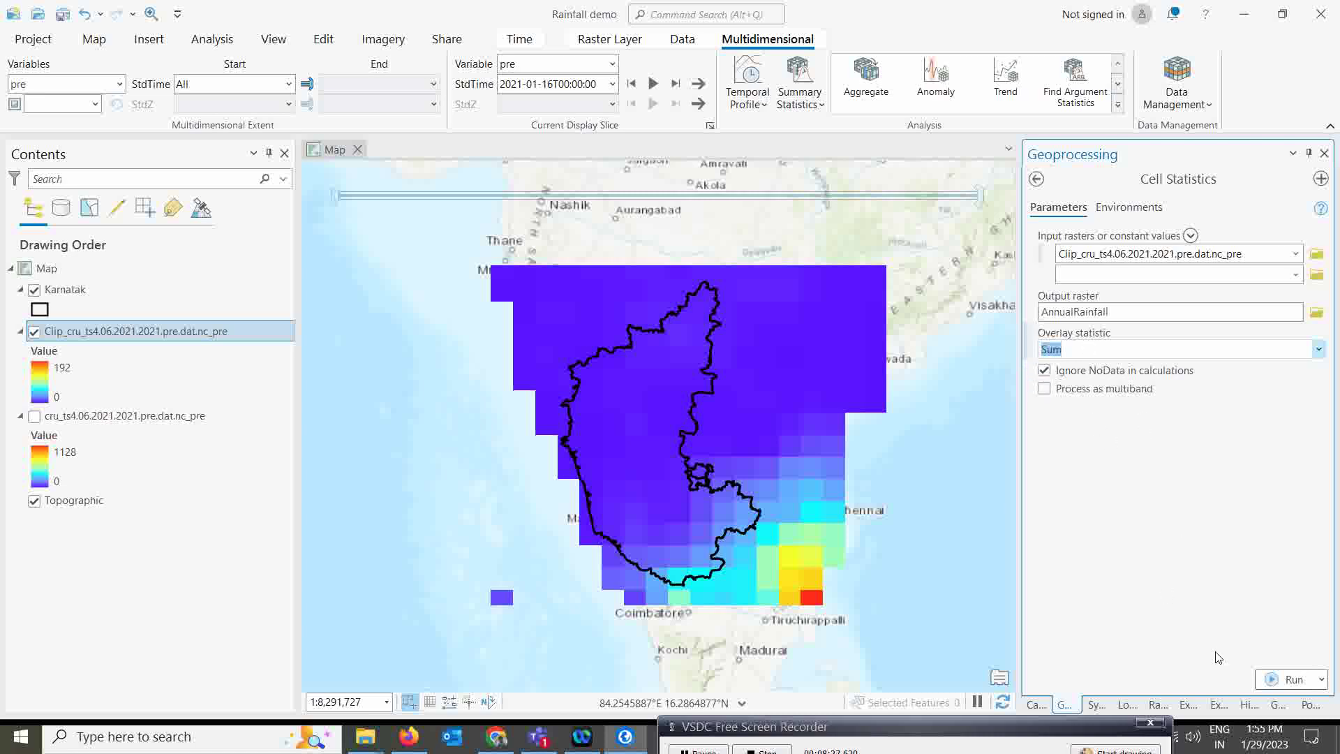
click(1272, 681)
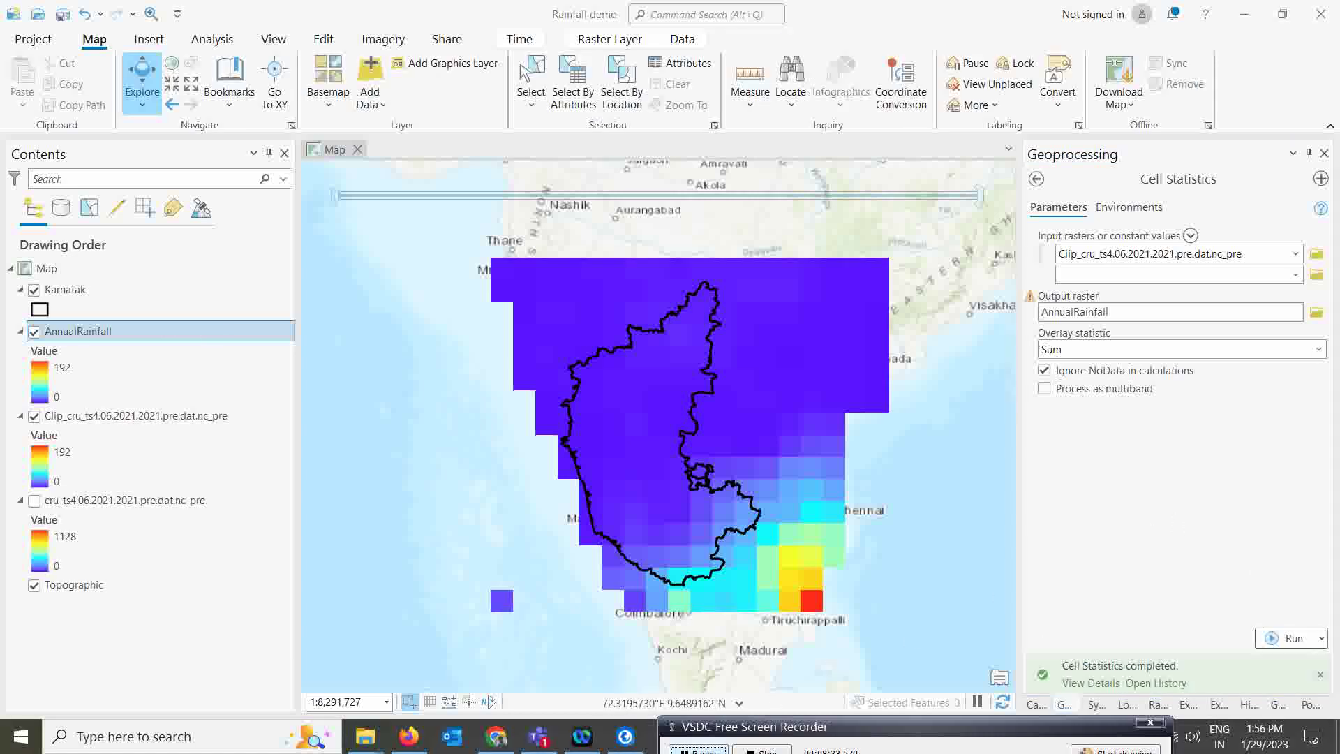
- Go back to the toolboxes and open Conversion Tools > From Raster > Raster to Point
drag(886, 729, 881, 732)
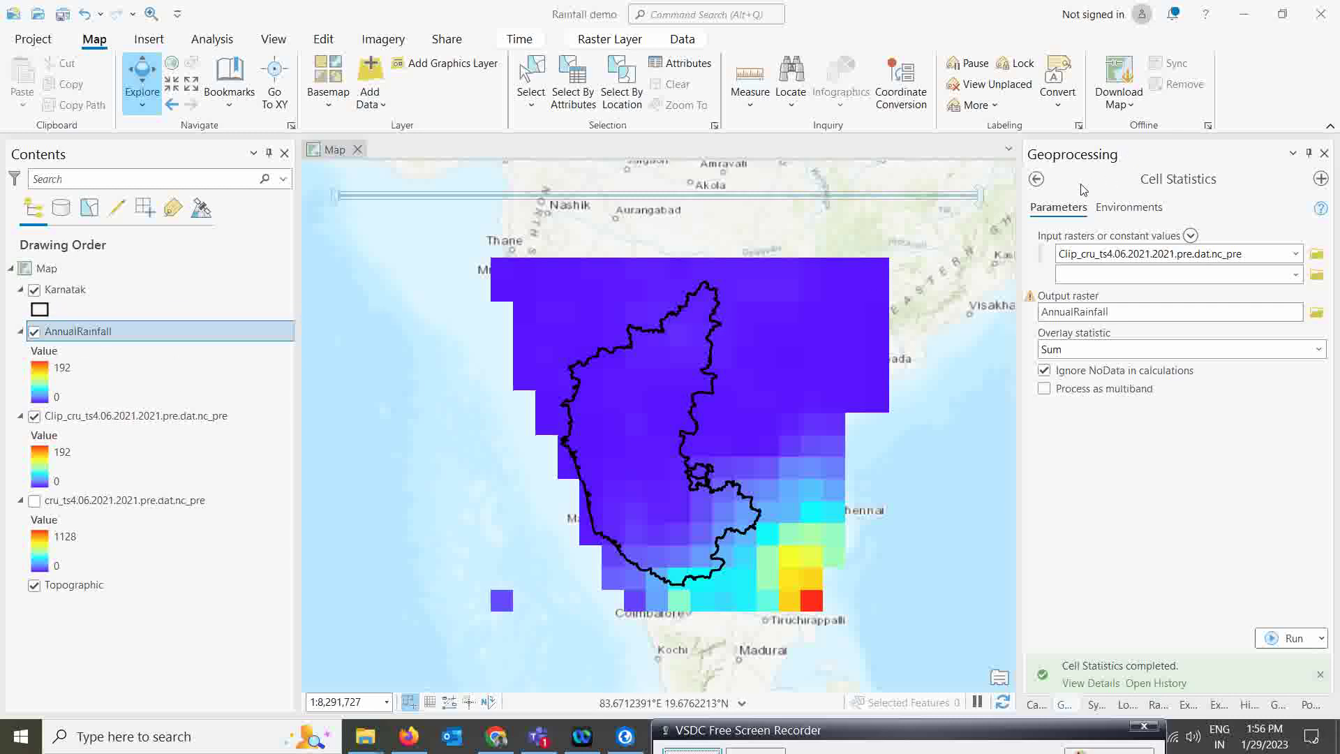
click(1031, 173)
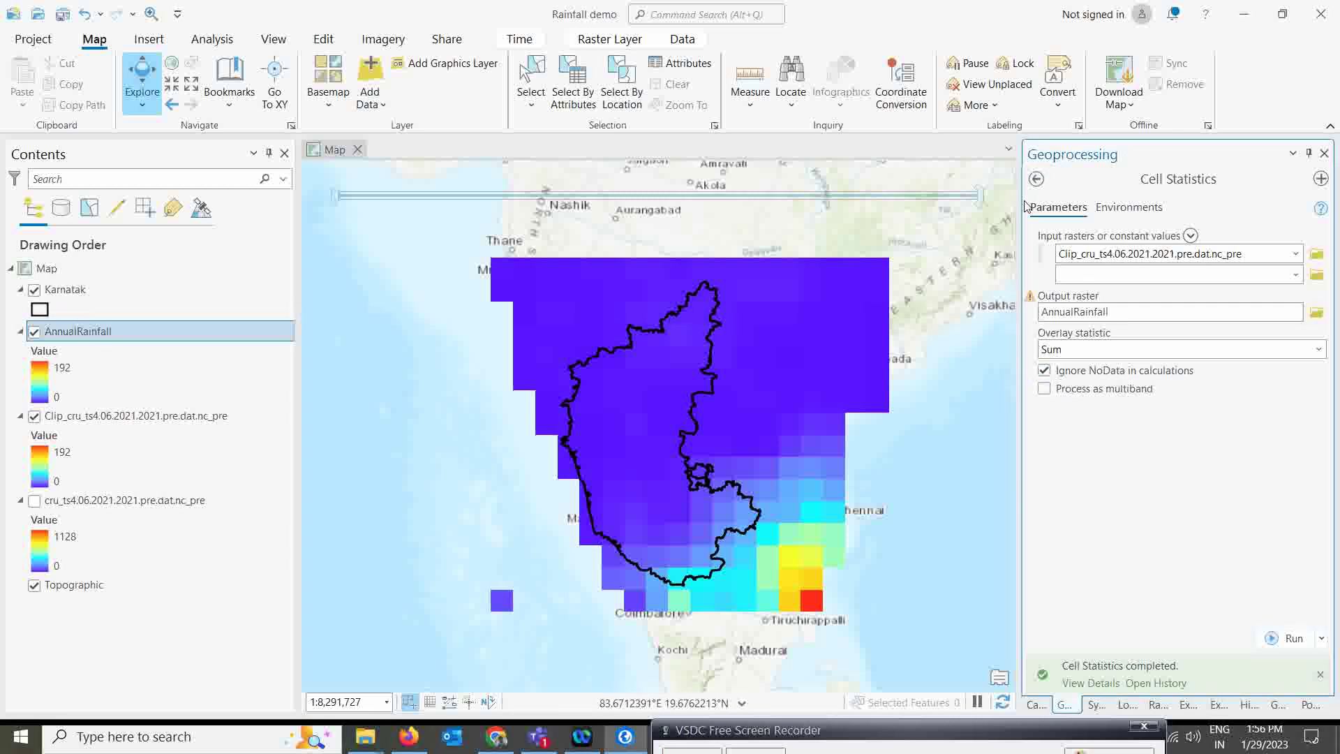
click(1036, 178)
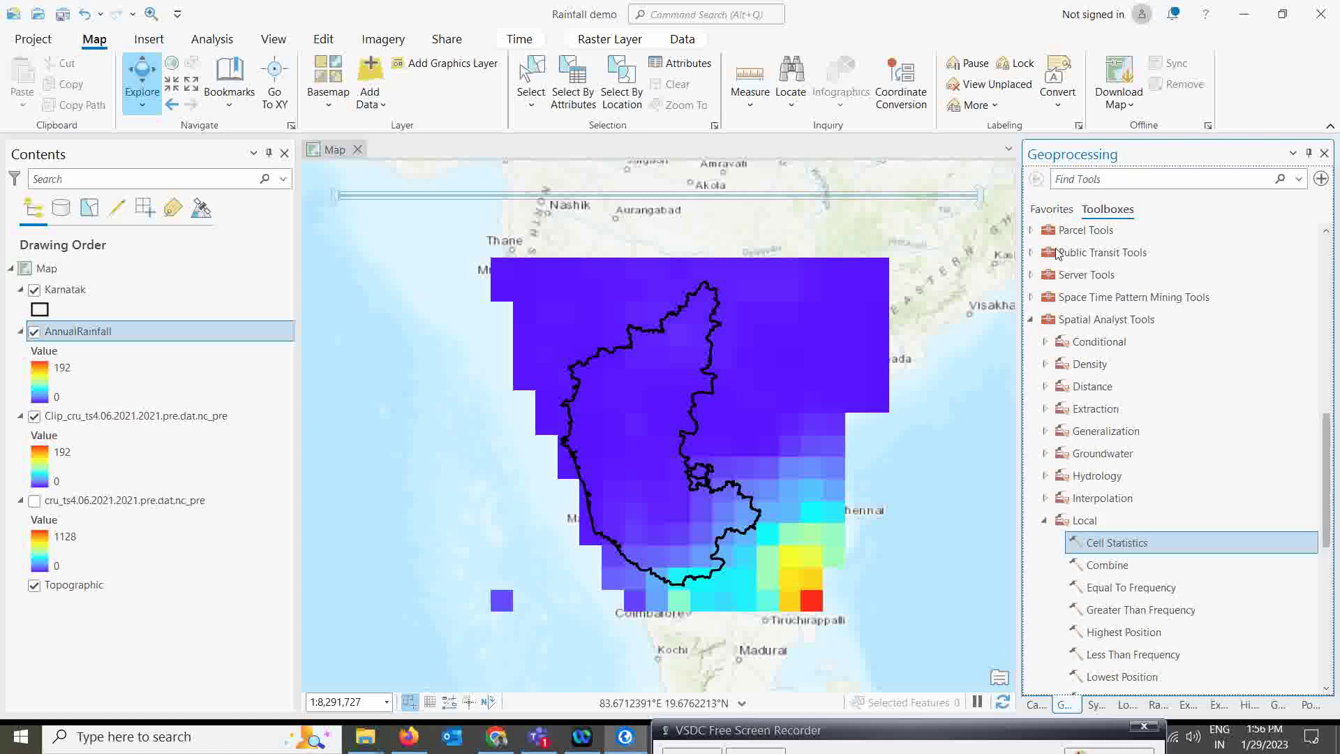
scroll(1110, 342, up, 4)
scroll(1110, 342, up, 5)
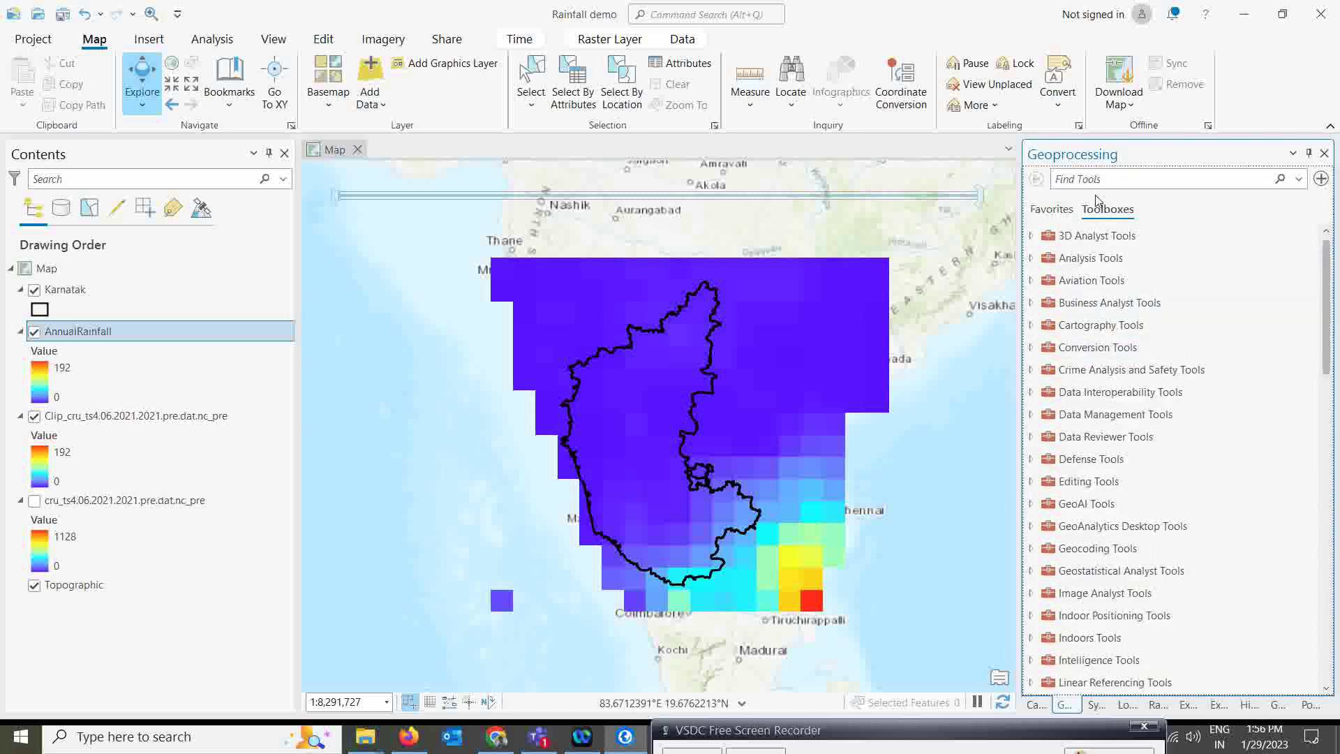
click(1031, 348)
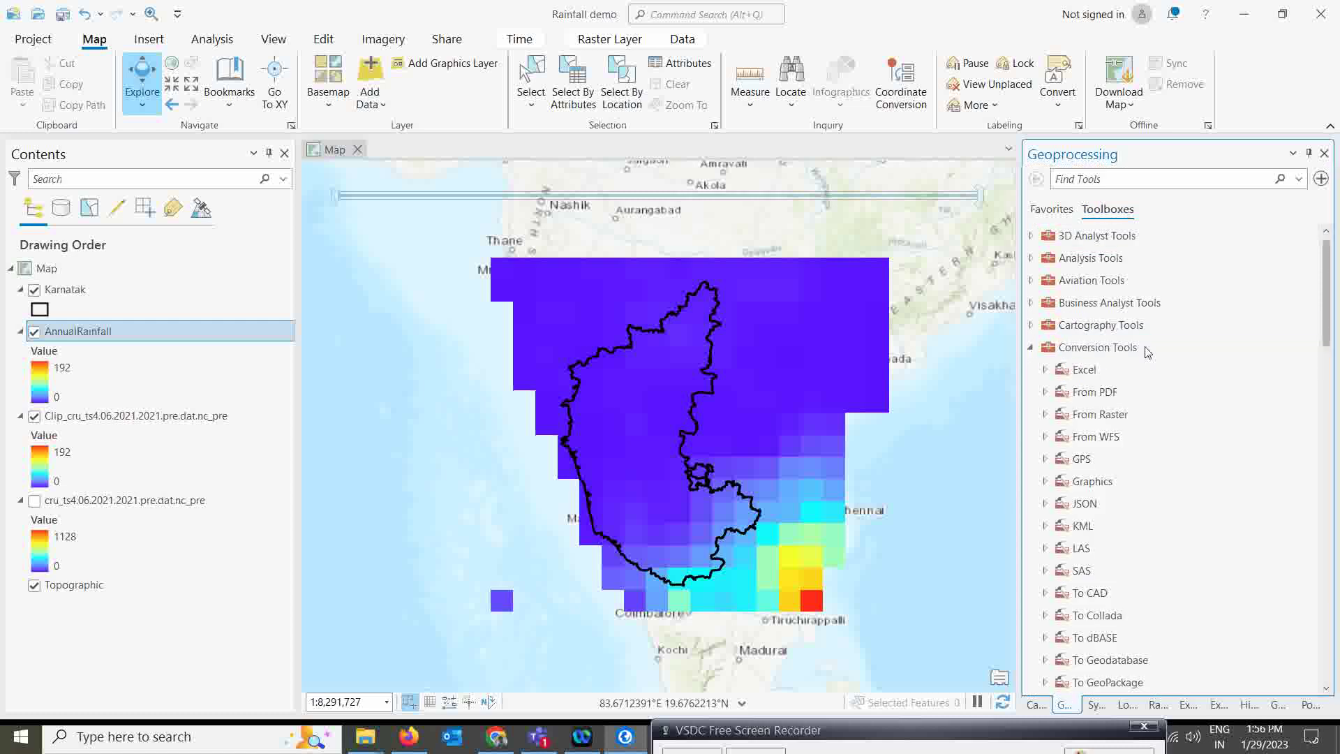
click(1045, 416)
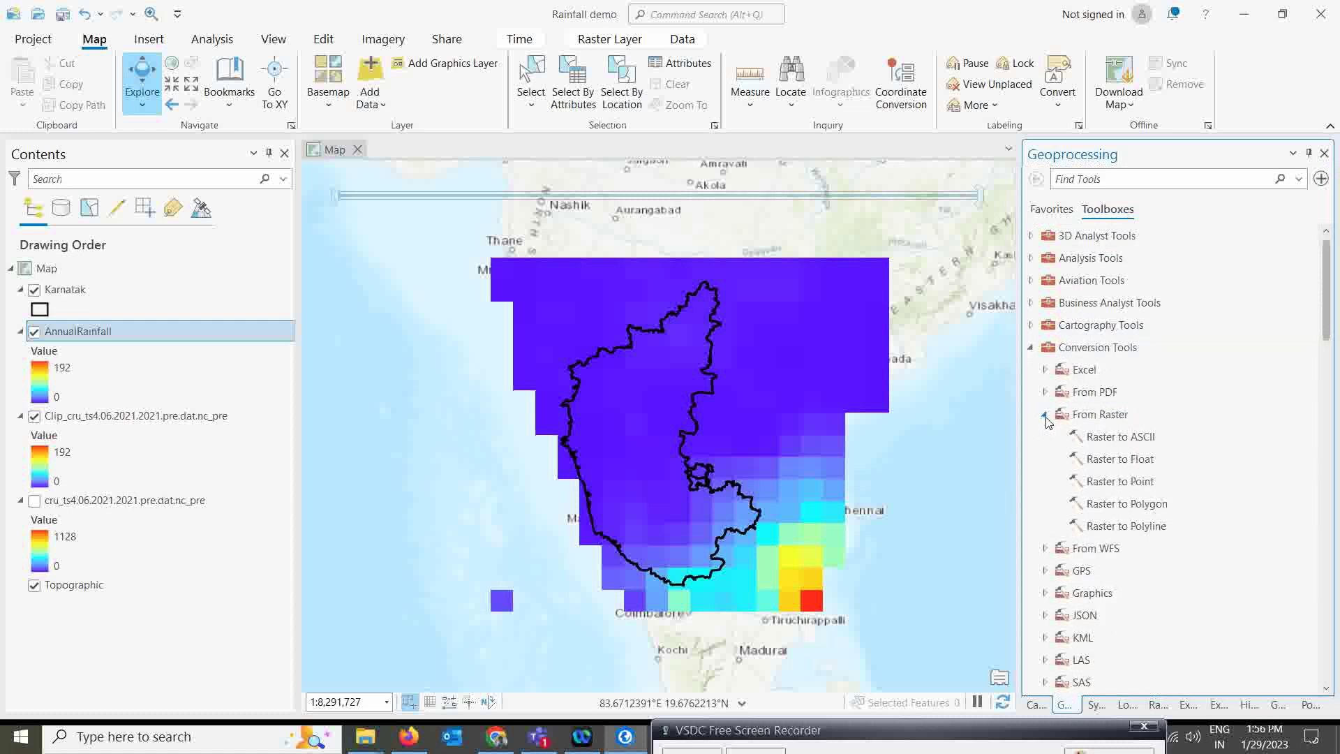
click(1117, 486)
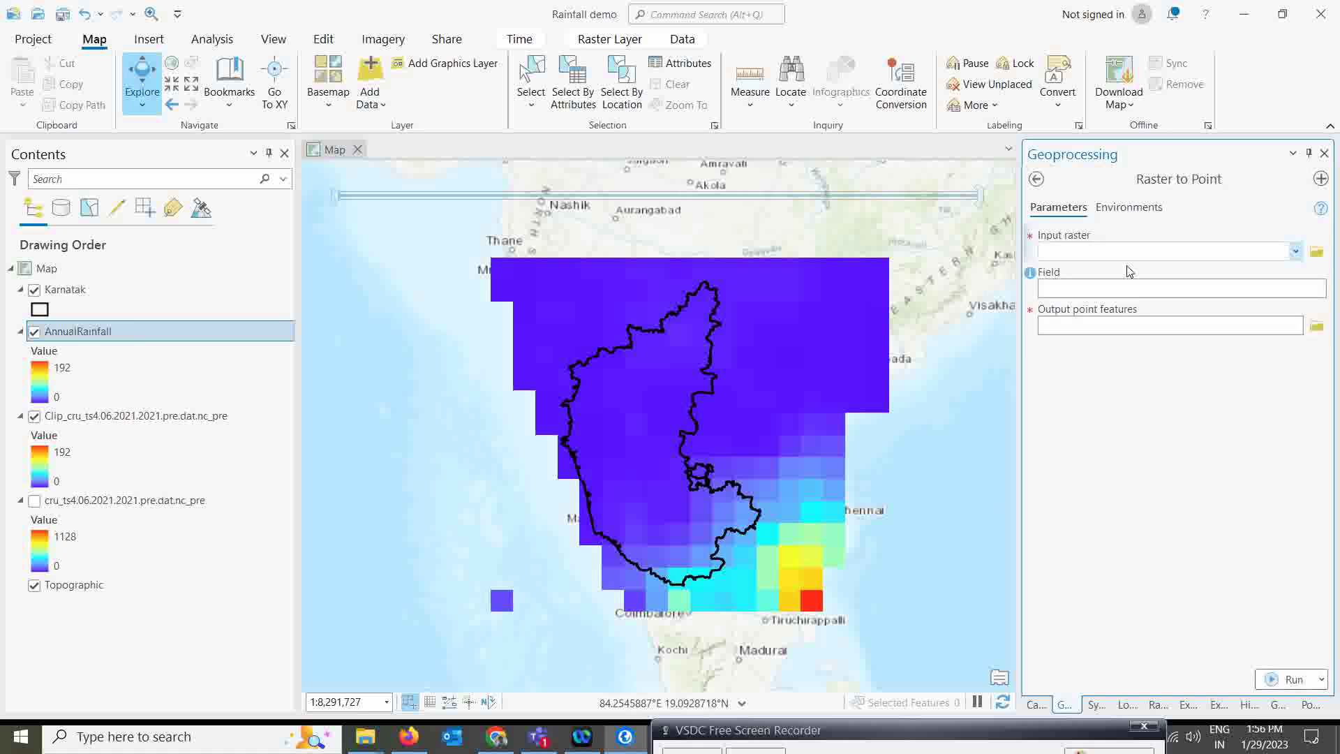
- Convert the AnnualRainfall raster to points on the Value field, with output named AnnualRainfall2021
click(1295, 253)
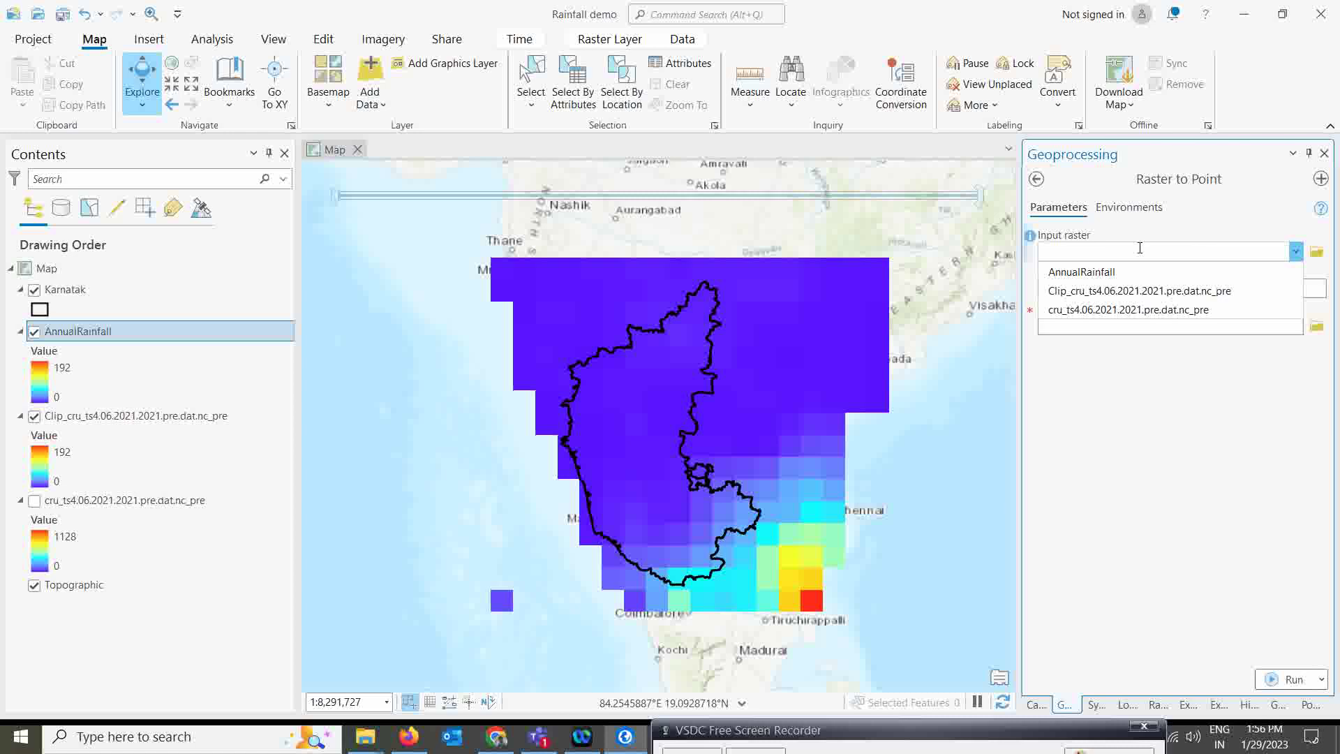
click(1087, 272)
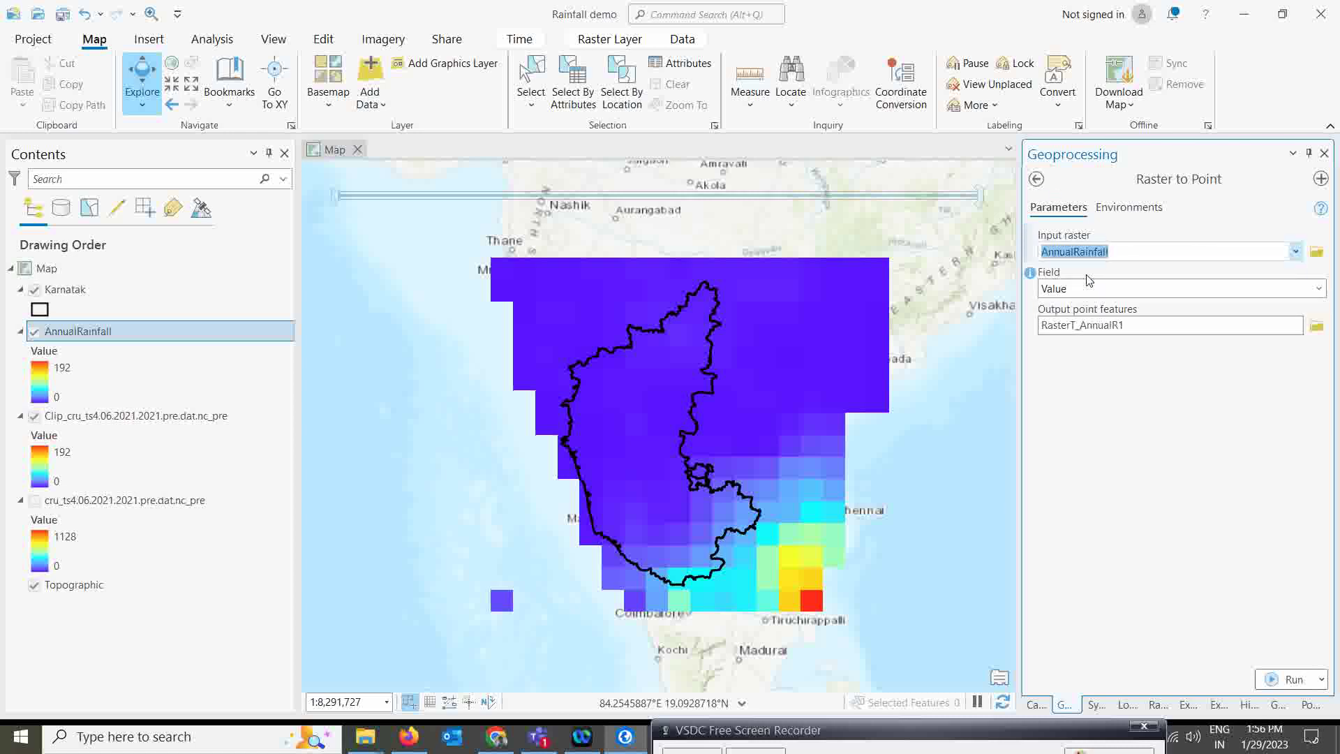
click(1197, 325)
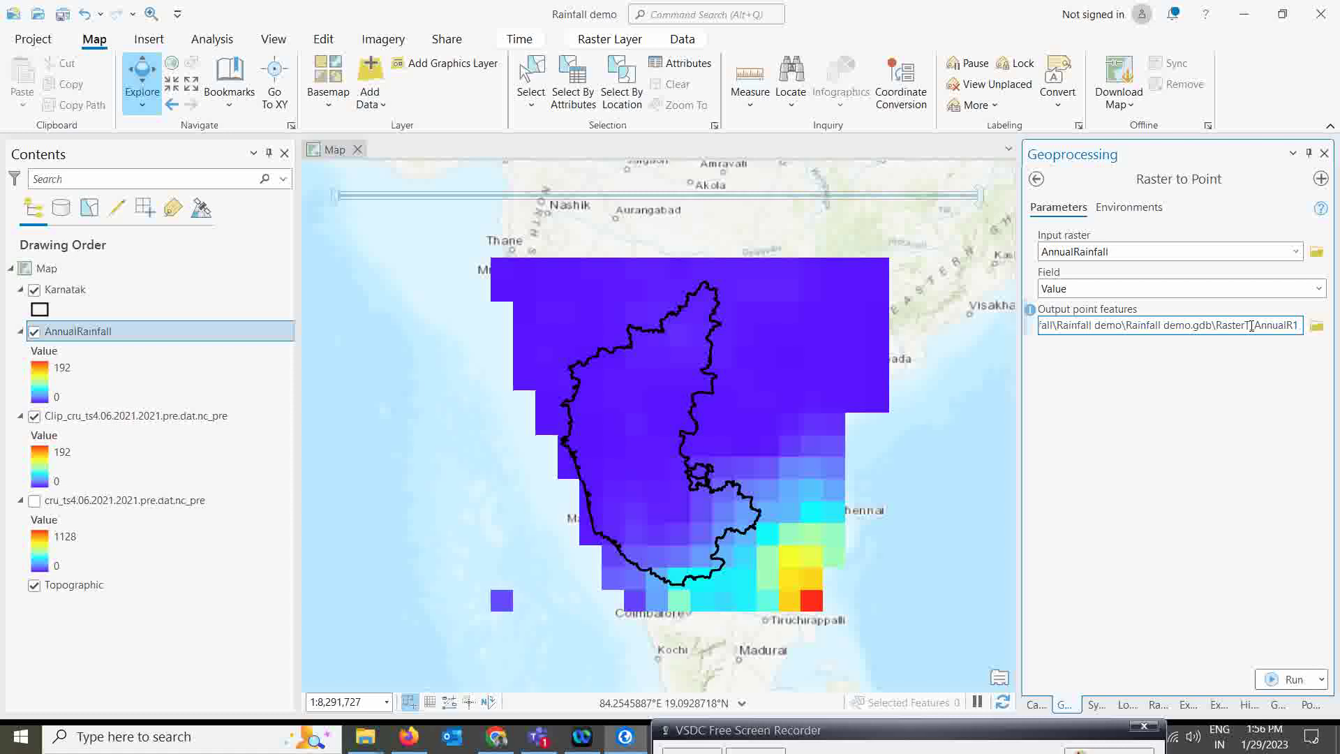
shift+click(1220, 328)
key(BackSpace)
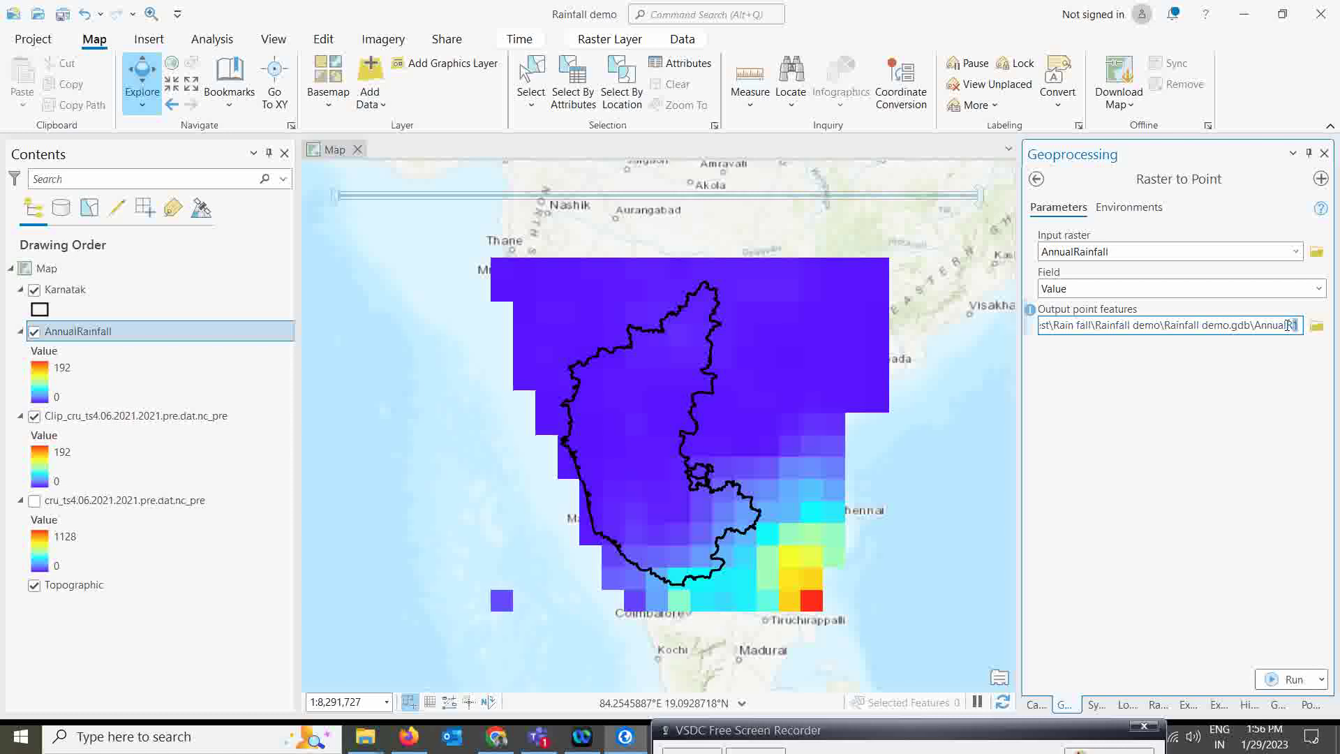
text(infall)
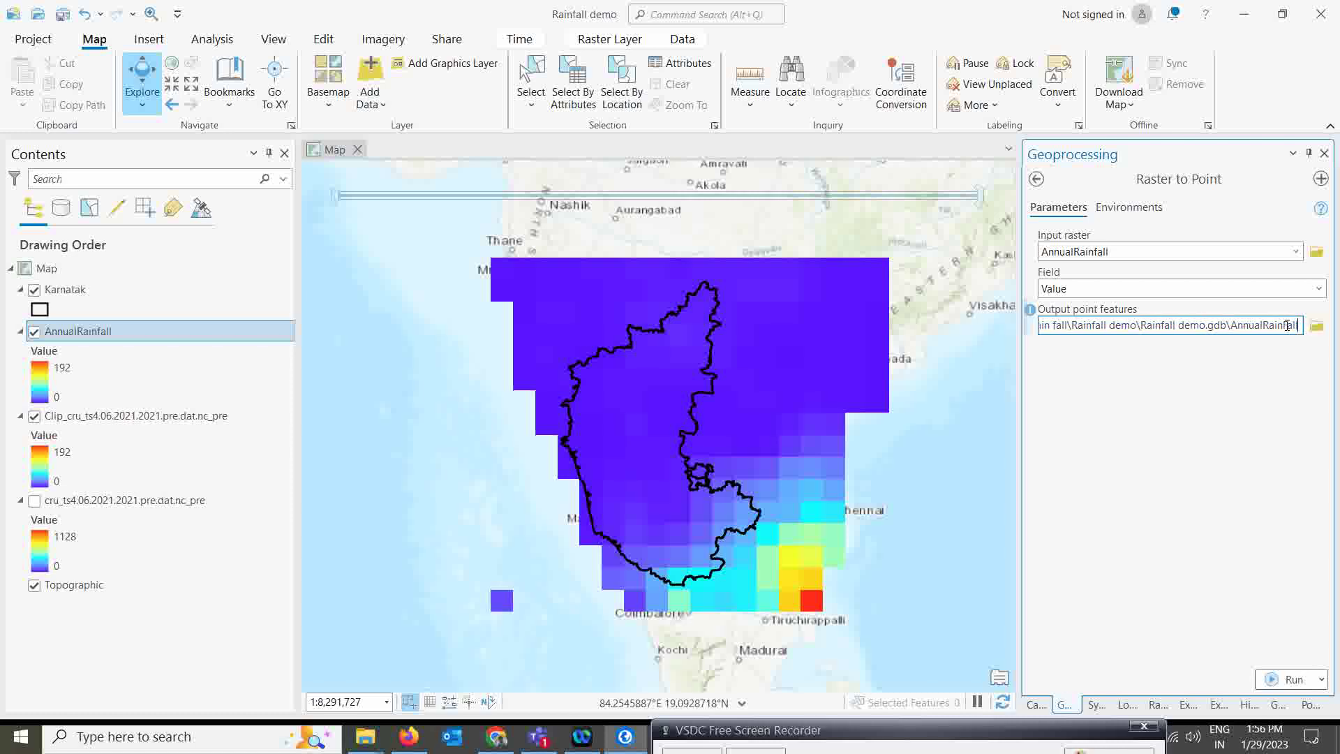
text(2021)
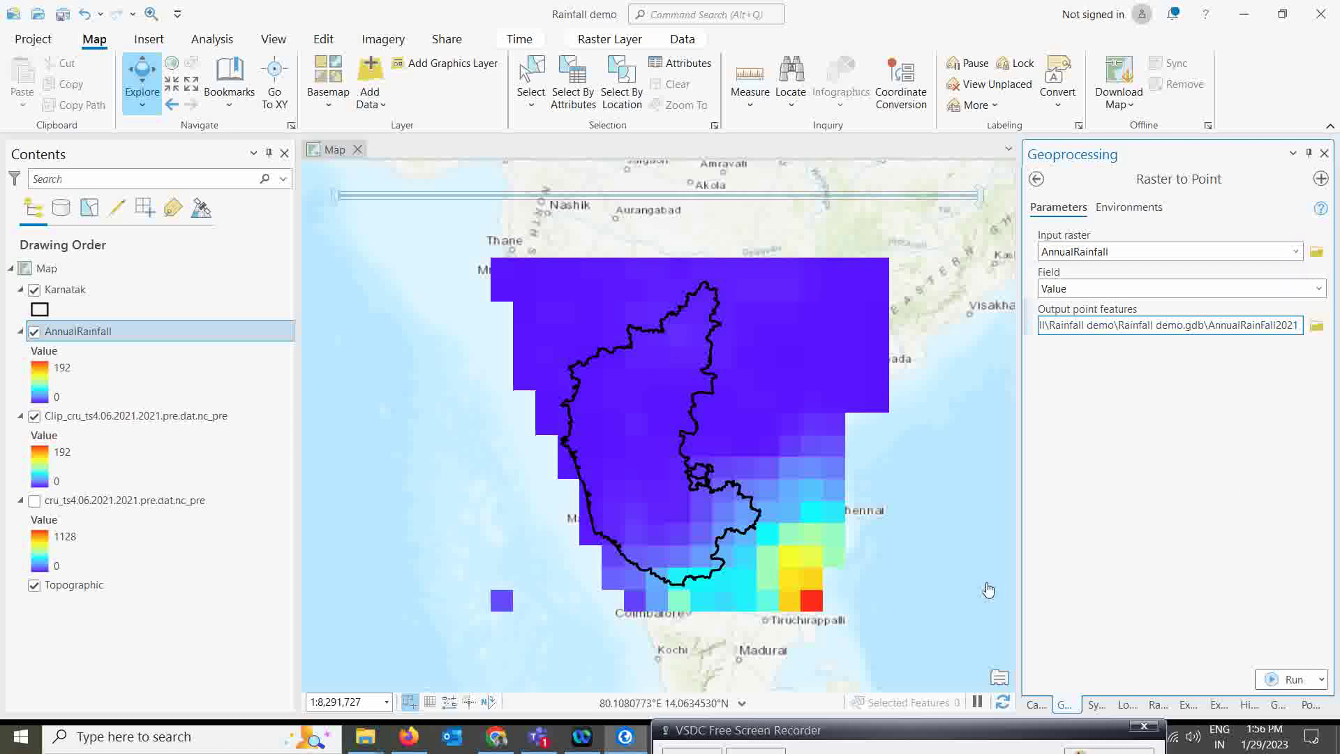
click(1272, 681)
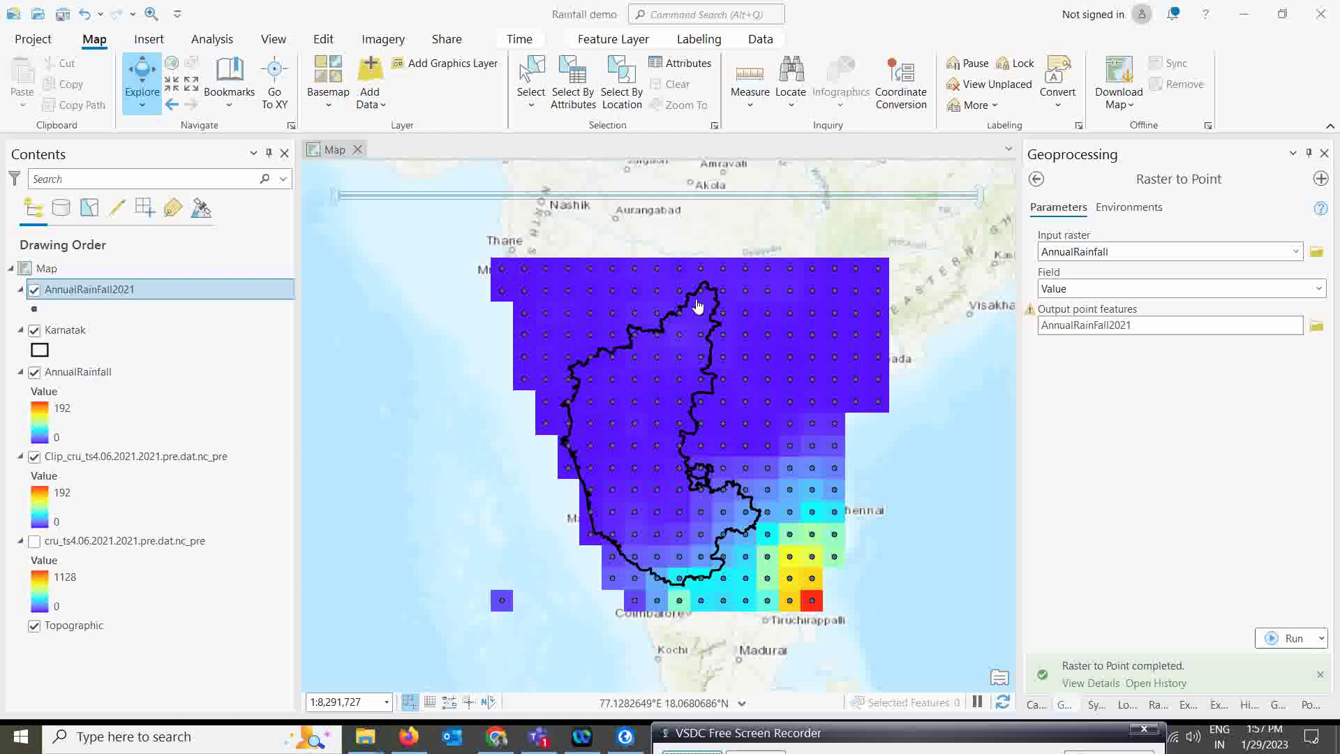
- Collapse the conversion tools and open IDW from Spatial Analyst Tools > Interpolation
click(1038, 186)
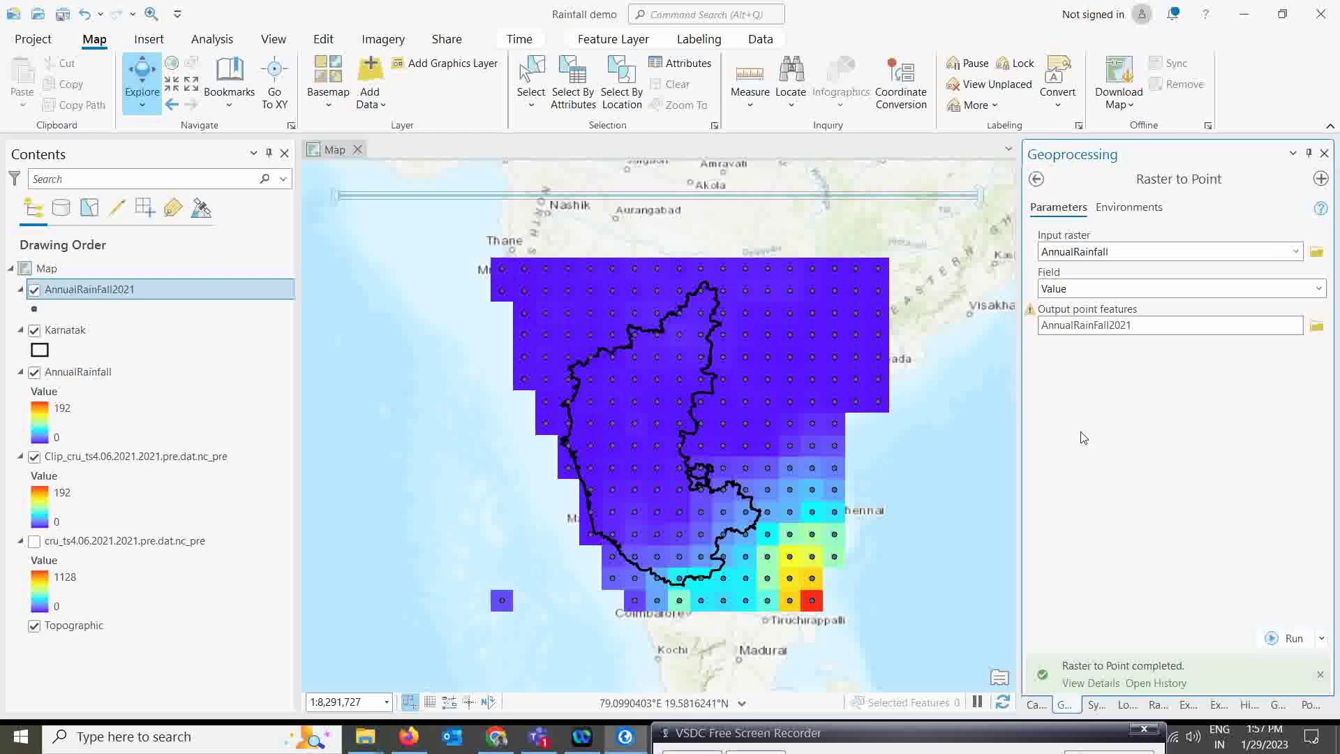
click(1038, 180)
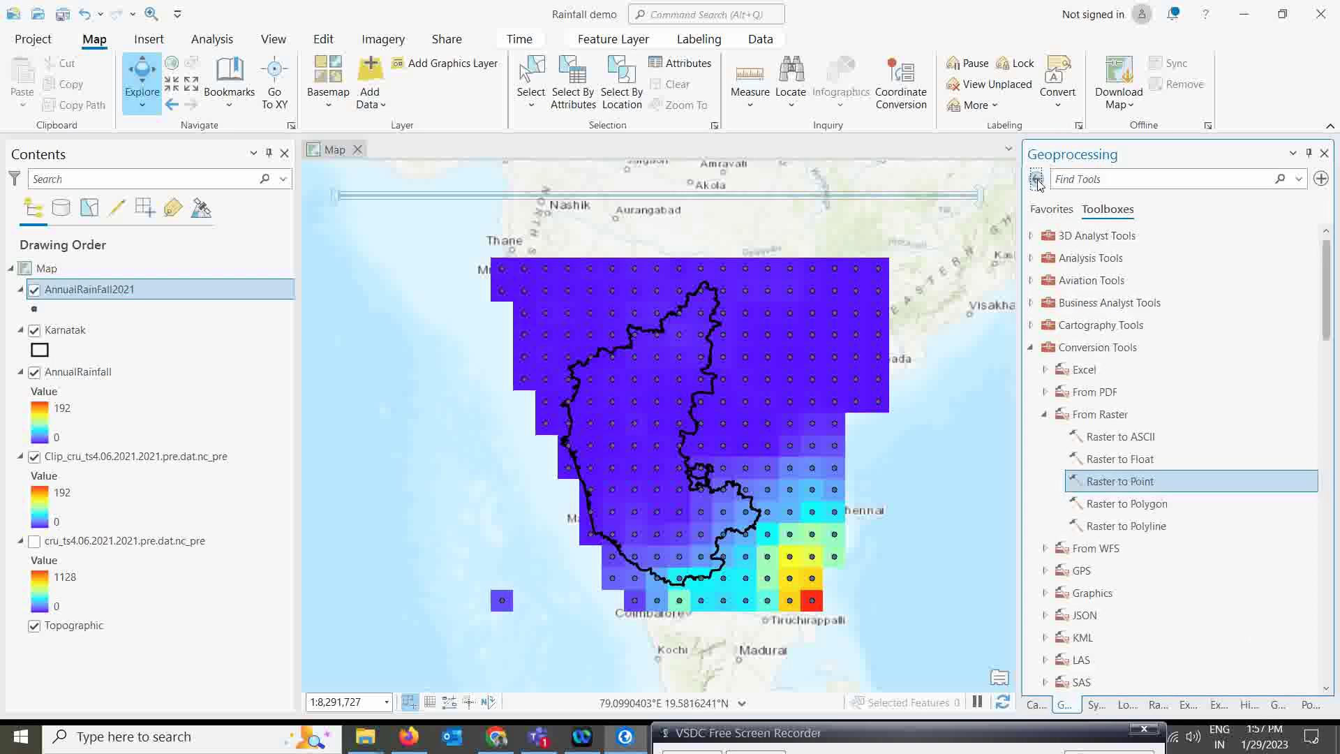
click(1045, 414)
click(1030, 347)
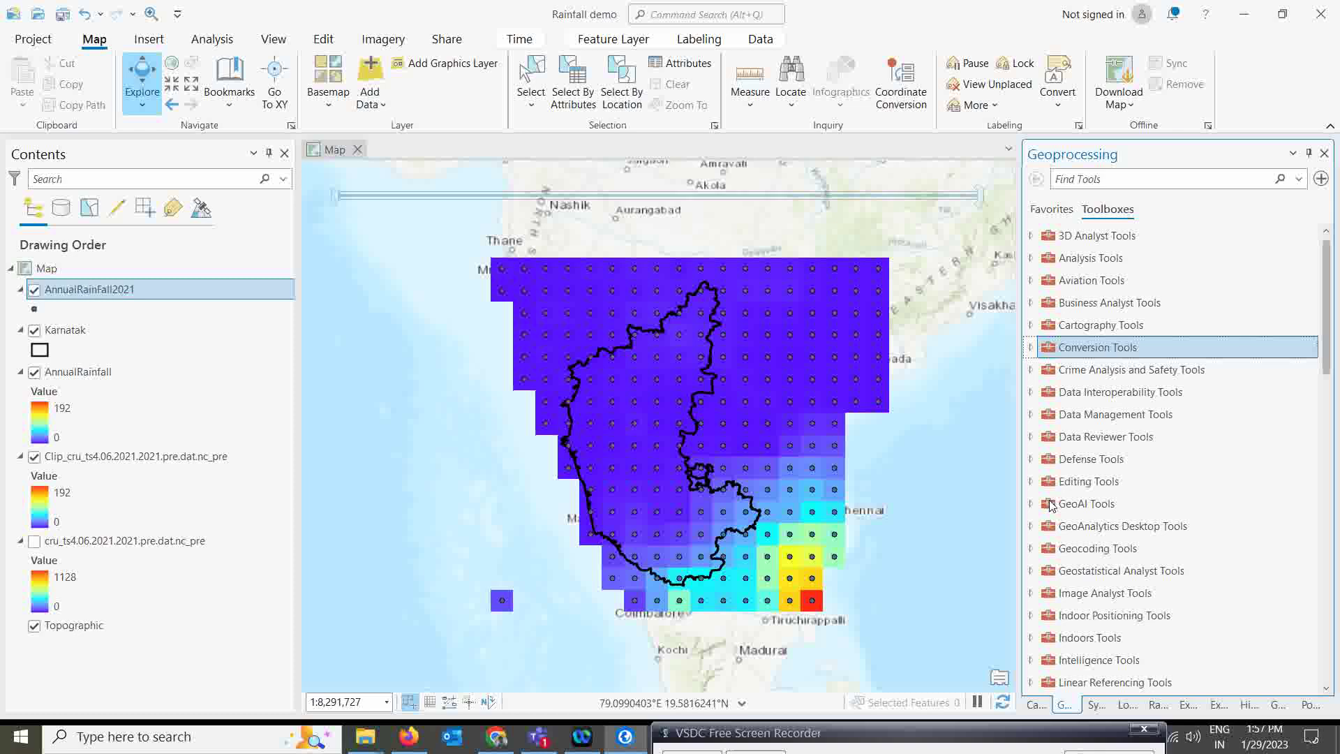
scroll(1051, 504, down, 3)
scroll(1051, 504, down, 4)
click(1031, 529)
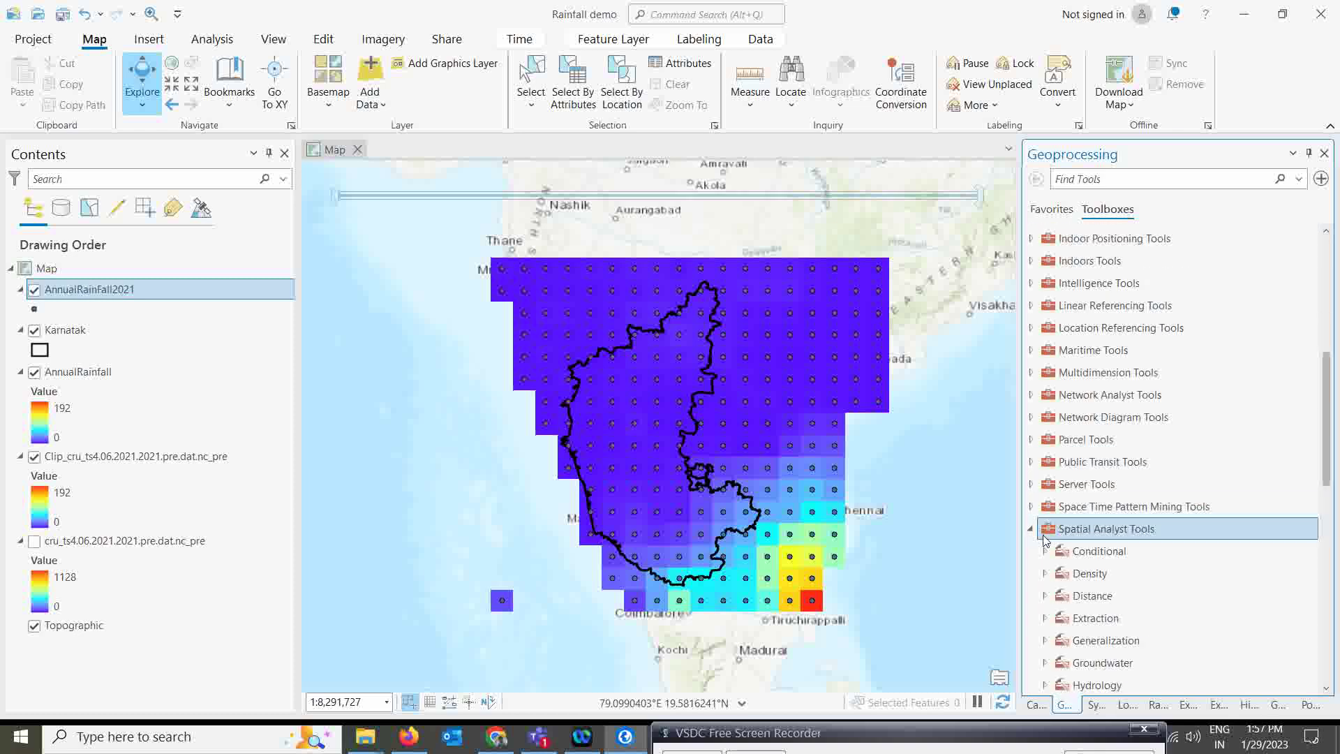
scroll(1060, 518, down, 3)
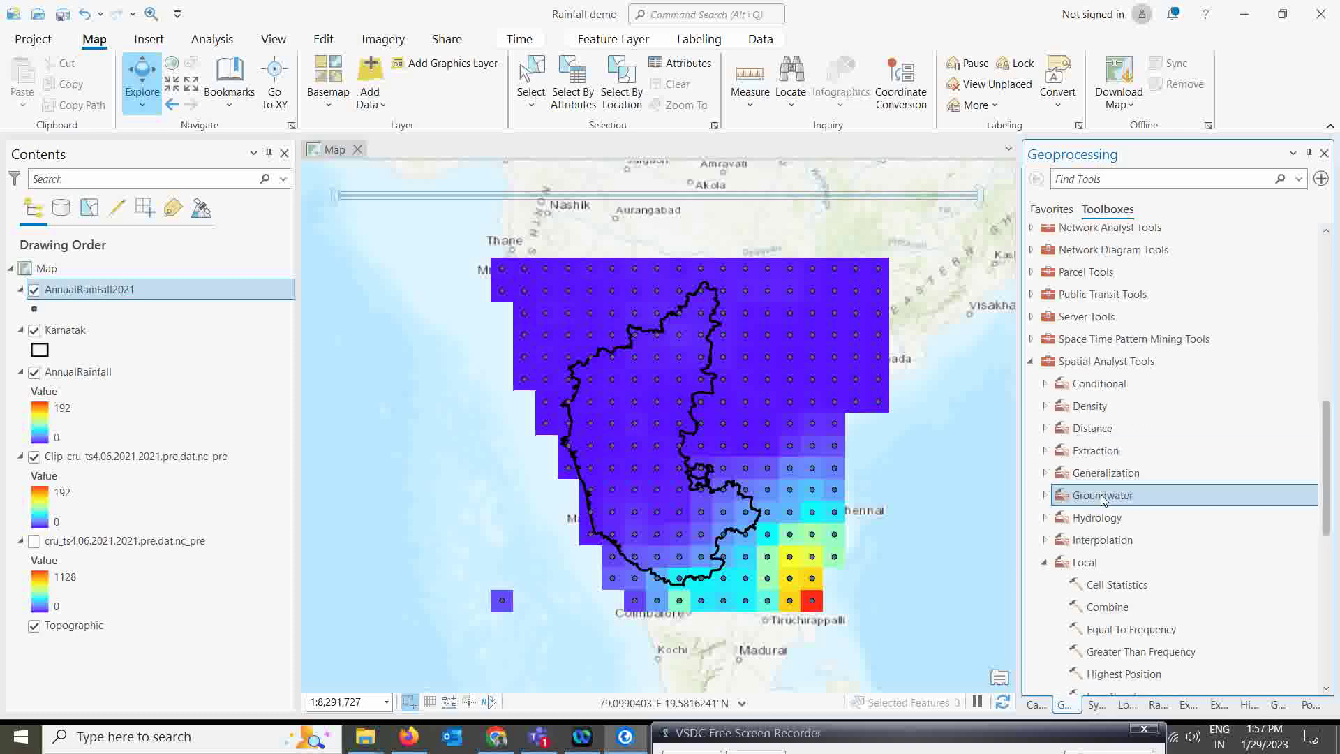
click(1045, 565)
scroll(1054, 530, down, 2)
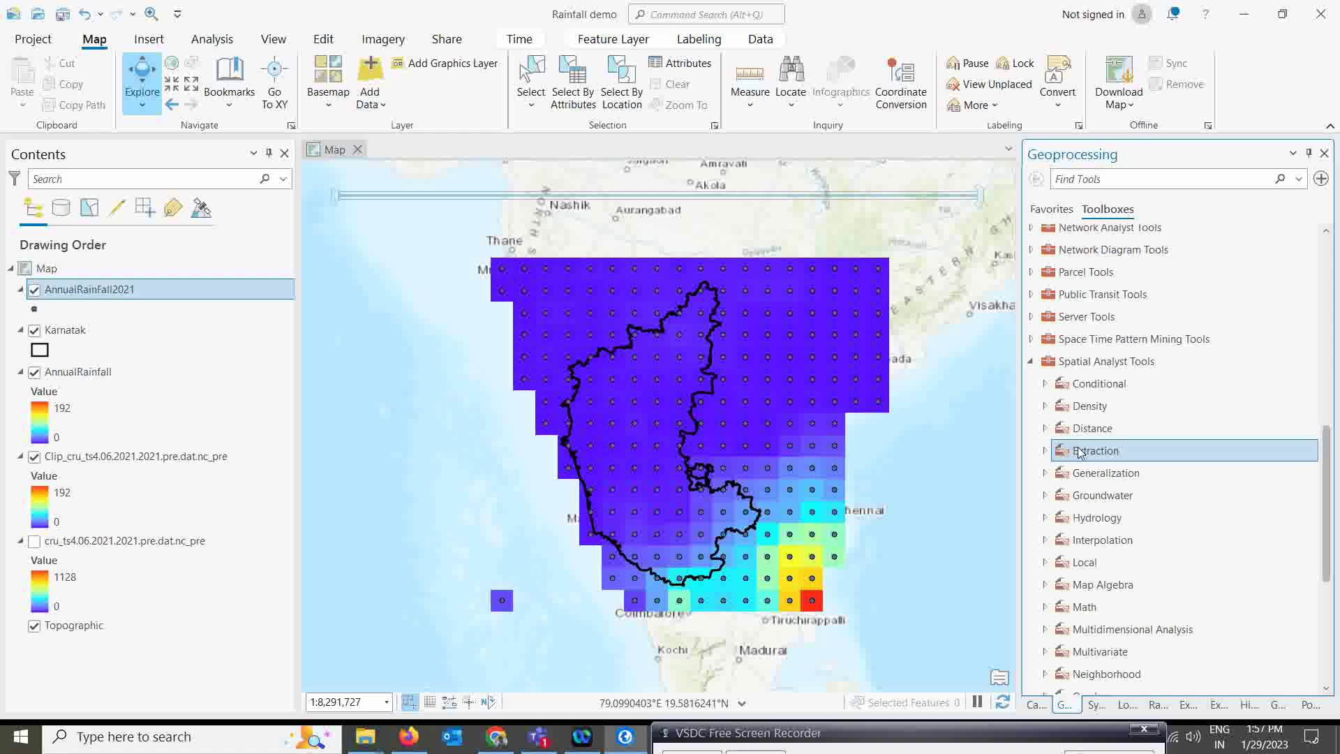
double_click(1096, 461)
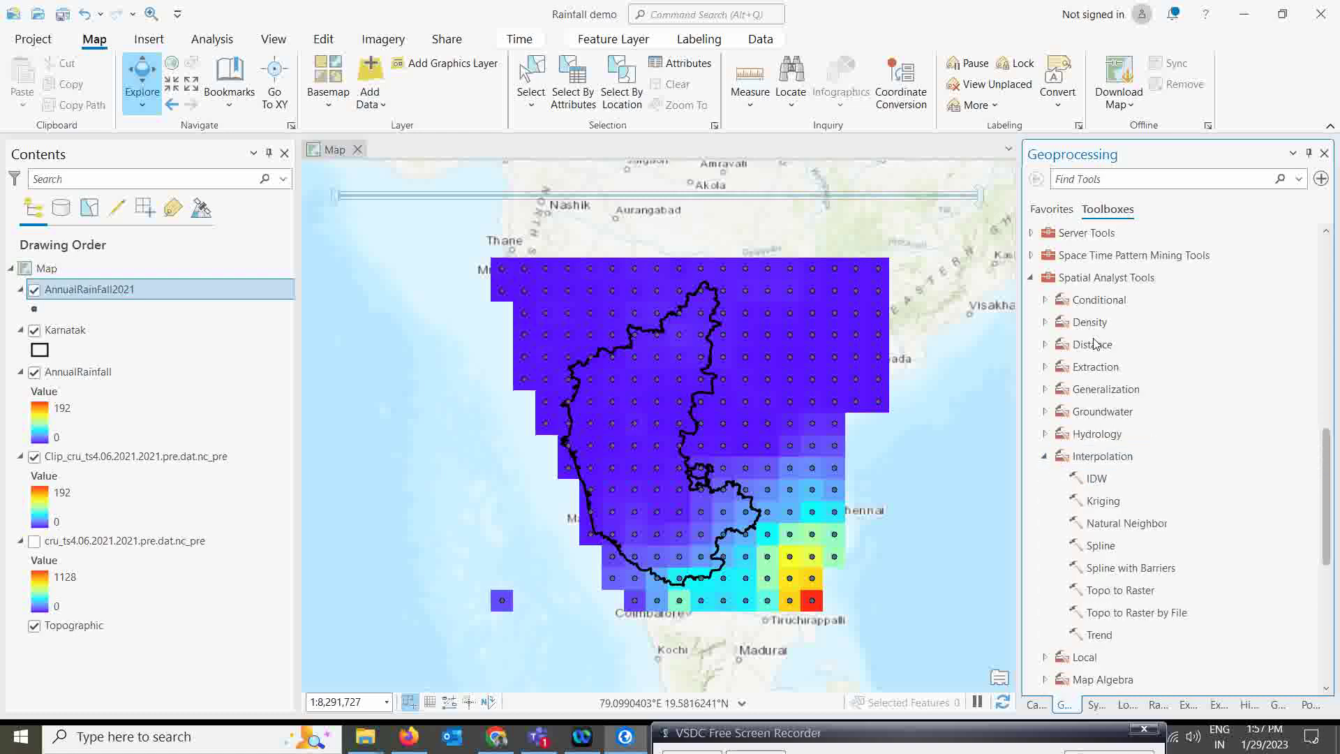
click(1099, 479)
double_click(1100, 480)
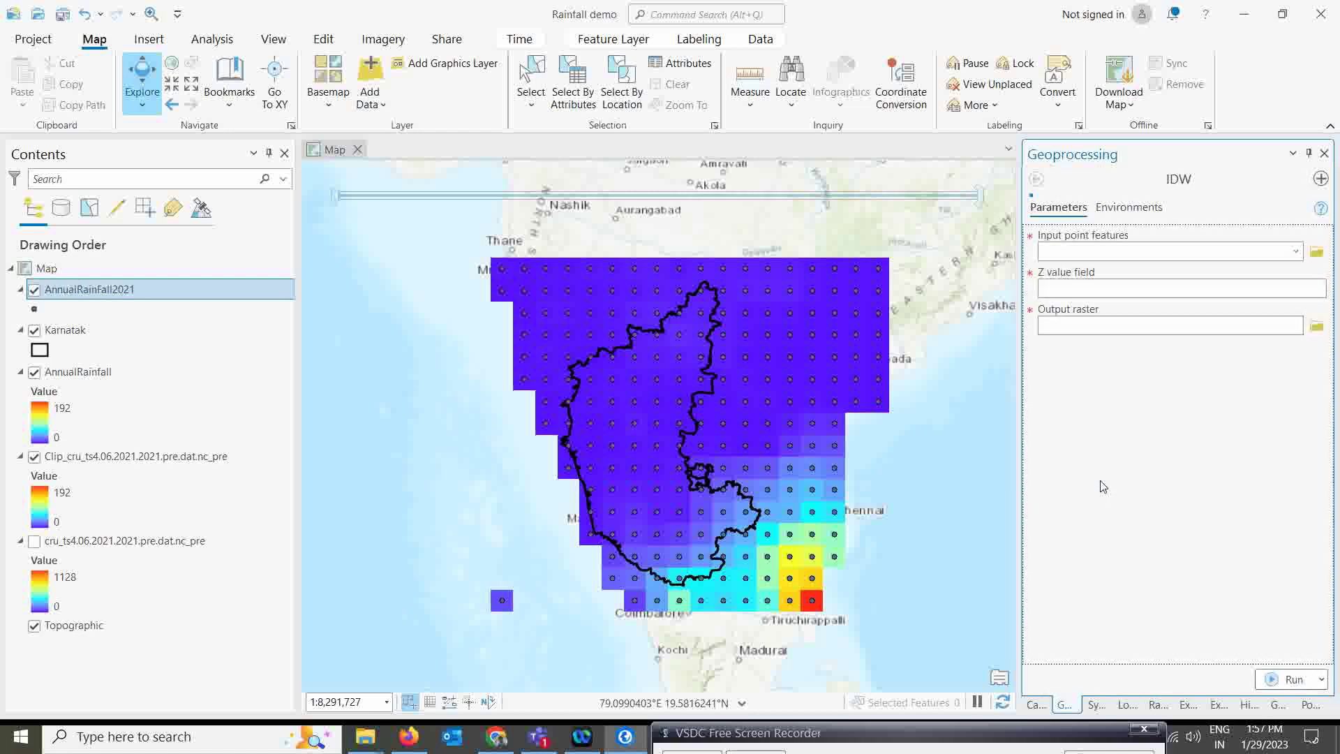
- Set AnnualRainFall2021 as the IDW input points and show the Environments settings
click(1296, 253)
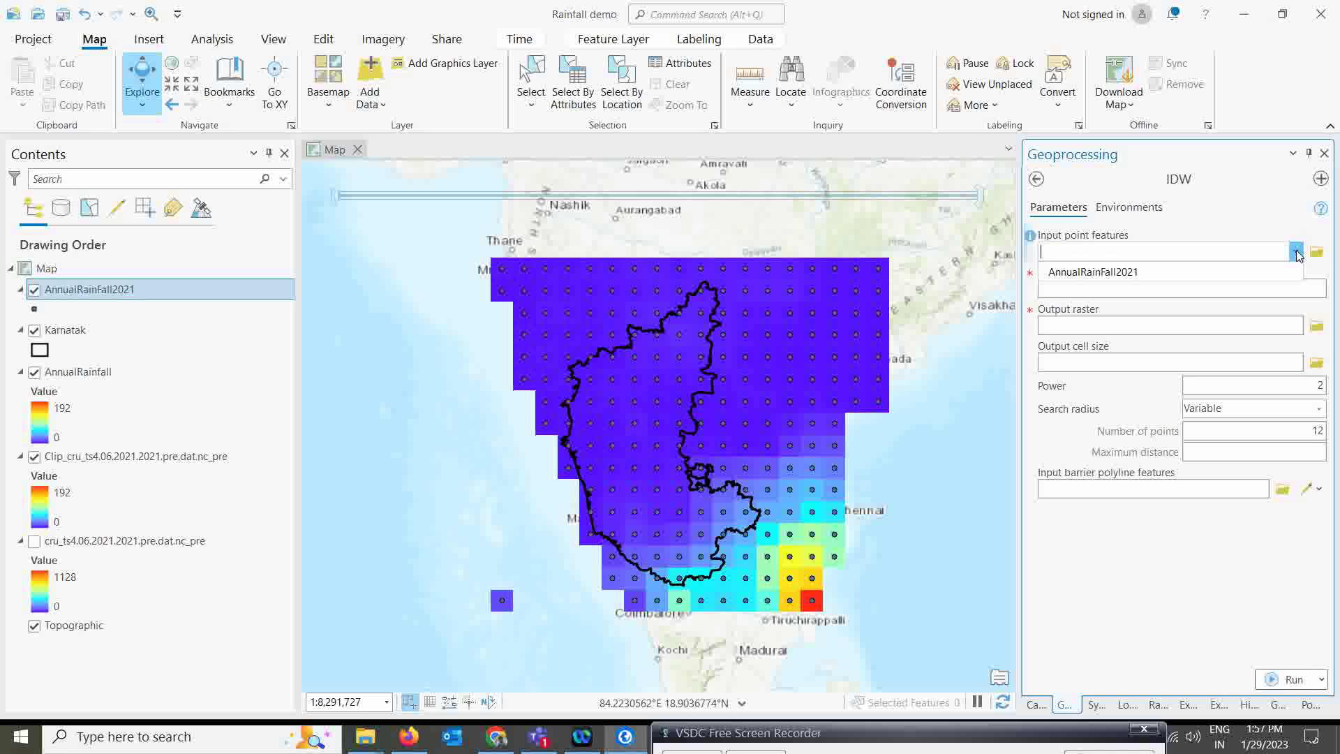
click(1120, 274)
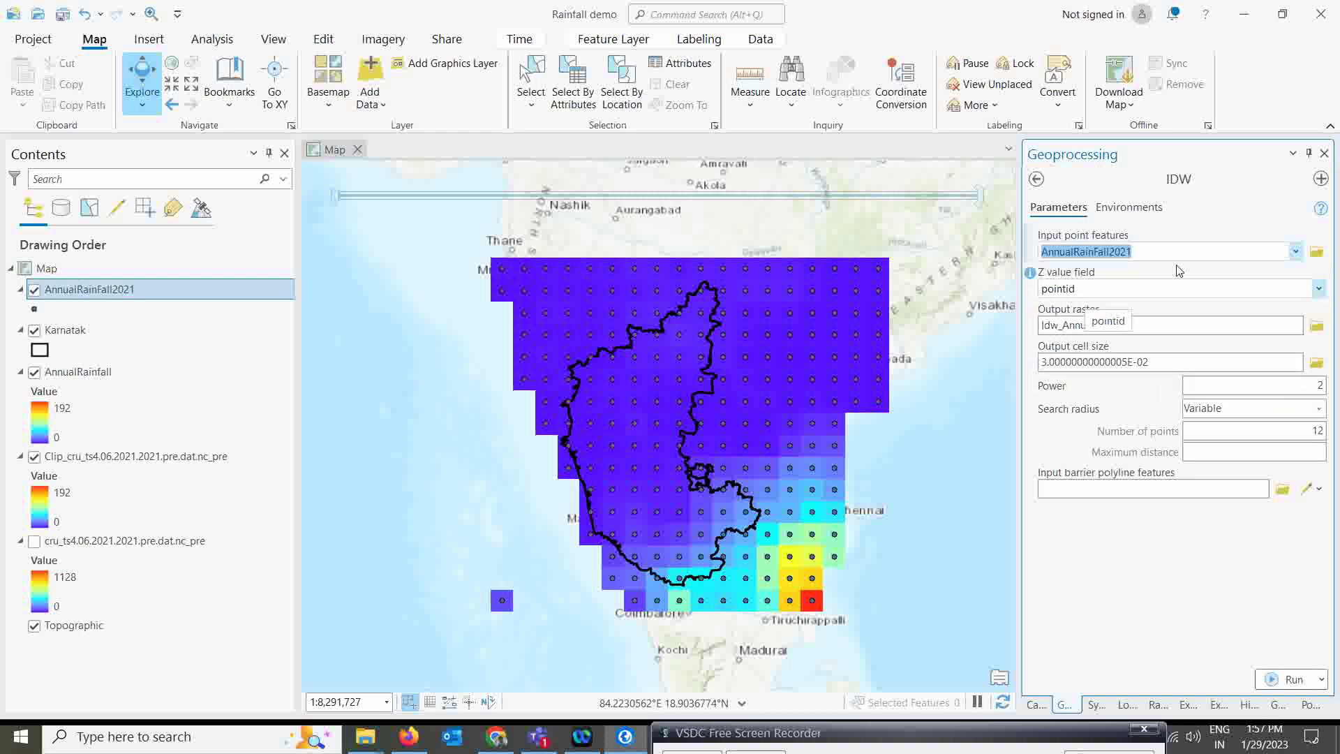
click(1140, 210)
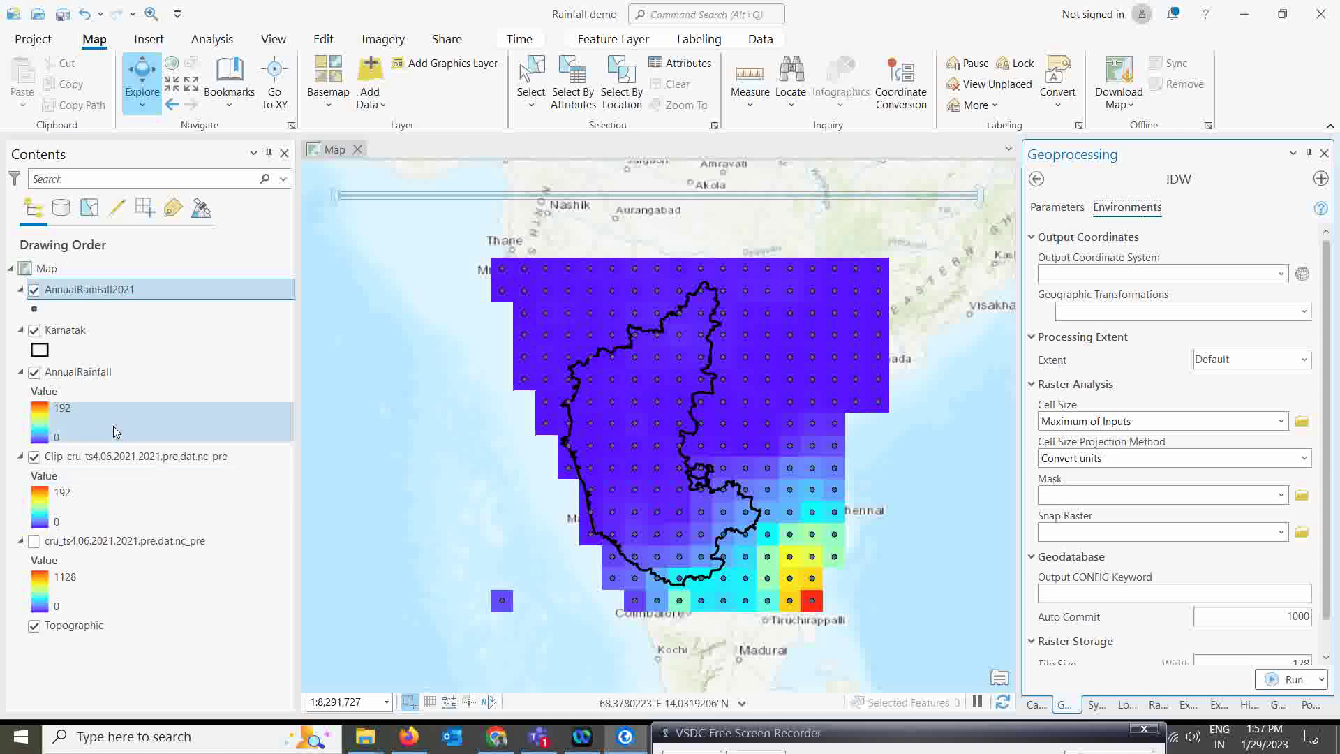
- Set both the IDW processing extent and the mask to the Karnatak layer
click(1303, 359)
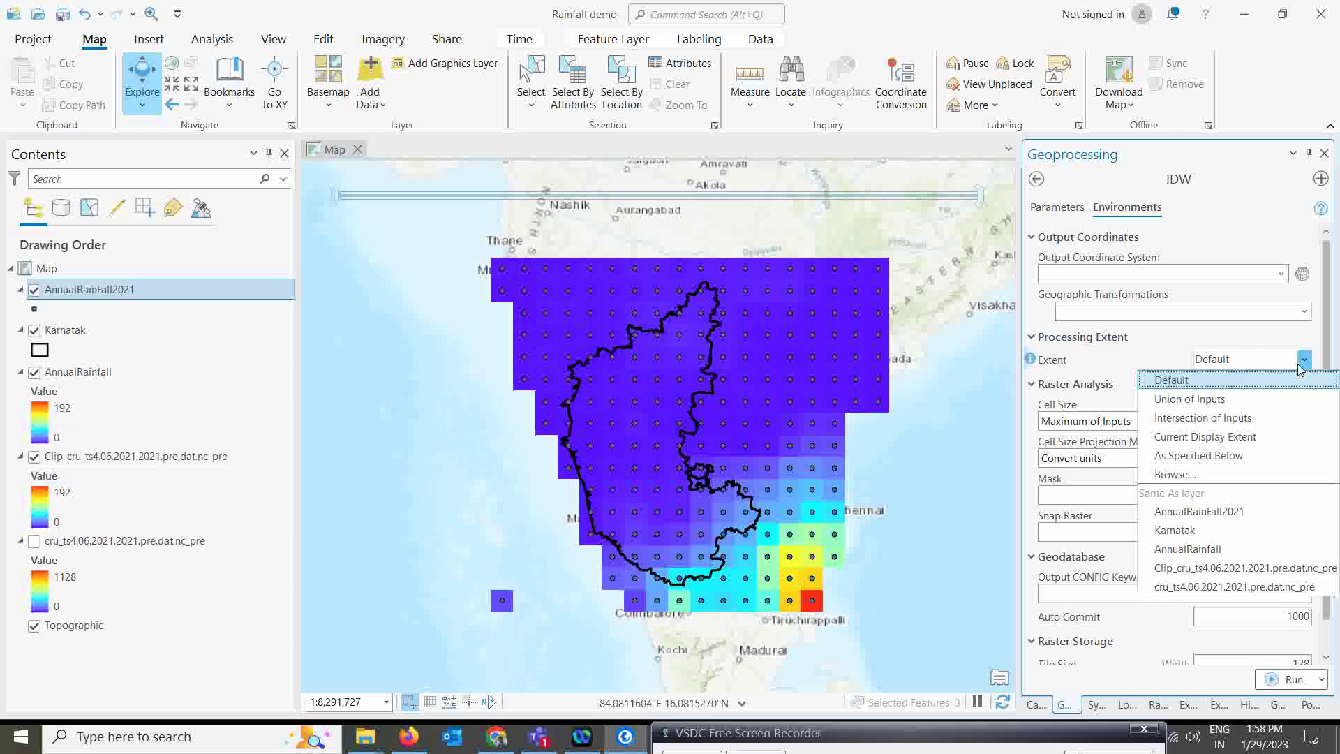
click(1179, 533)
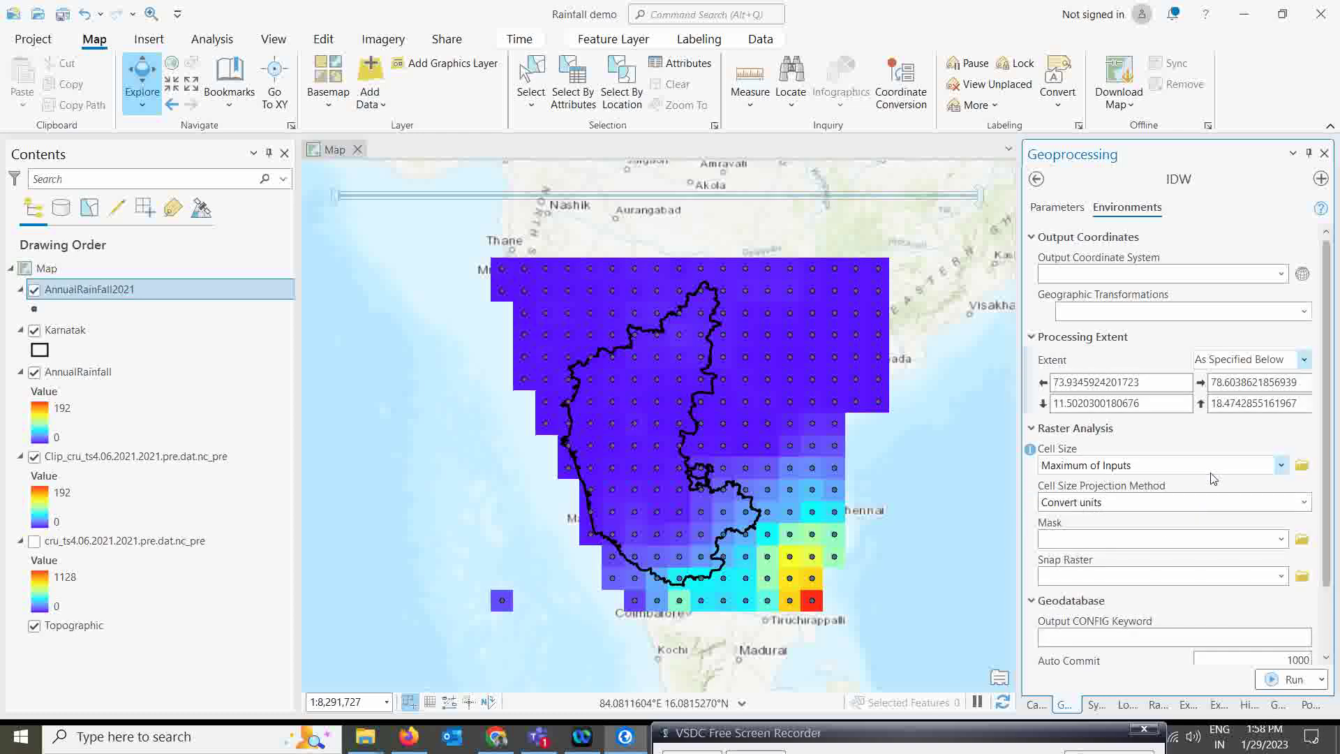
scroll(1199, 432, down, 1)
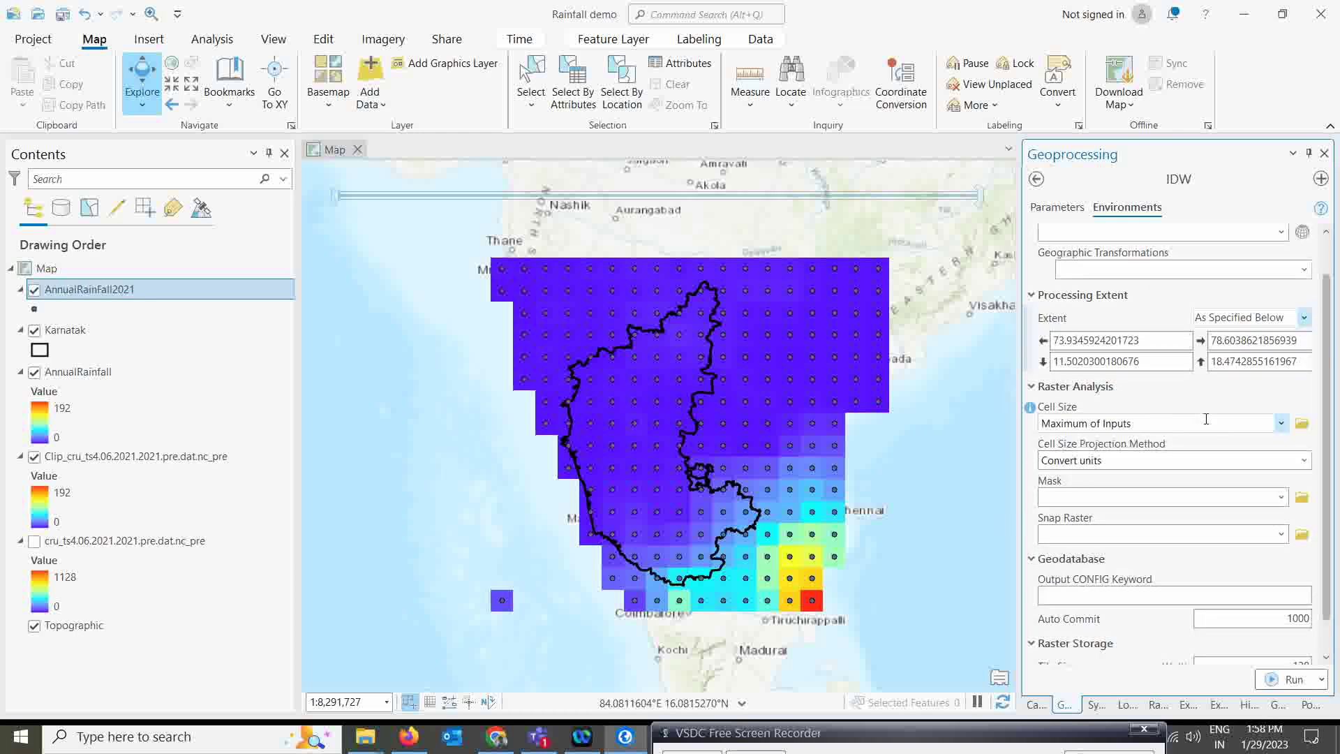
scroll(1087, 462, down, 1)
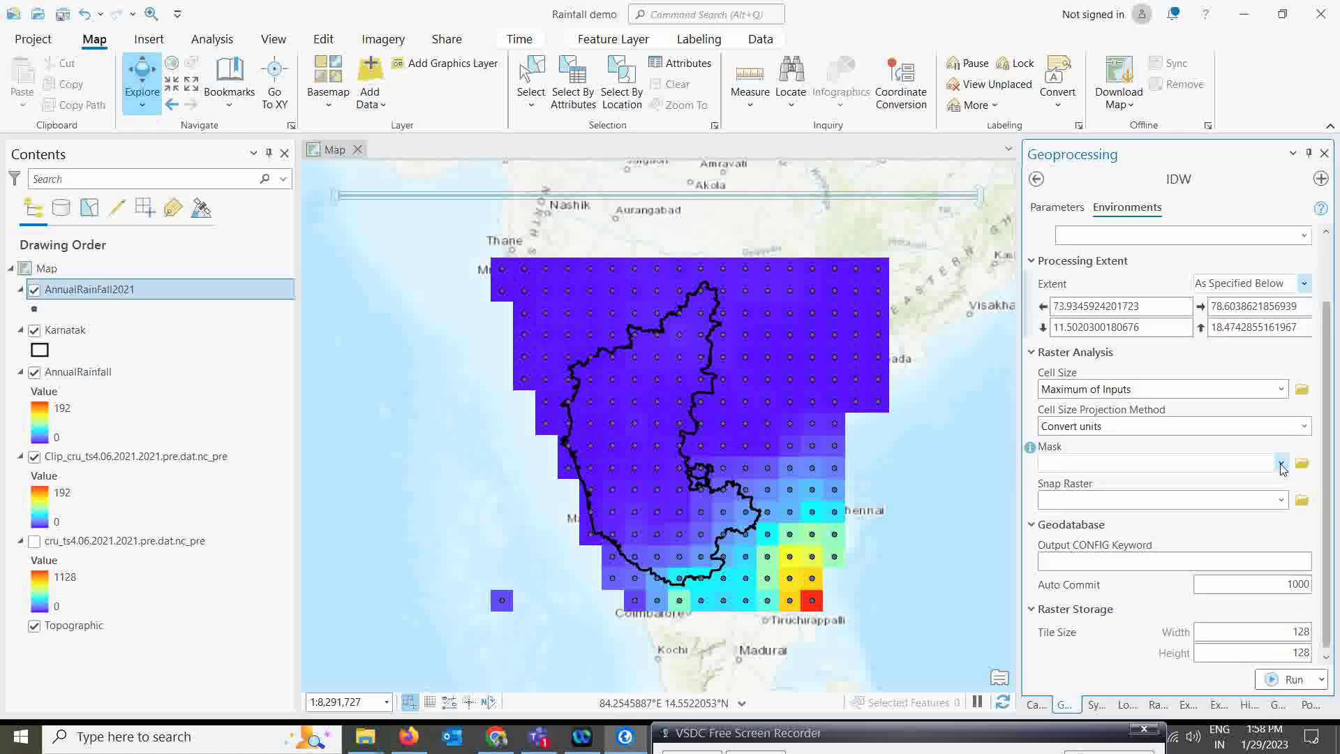
click(1282, 463)
click(1085, 497)
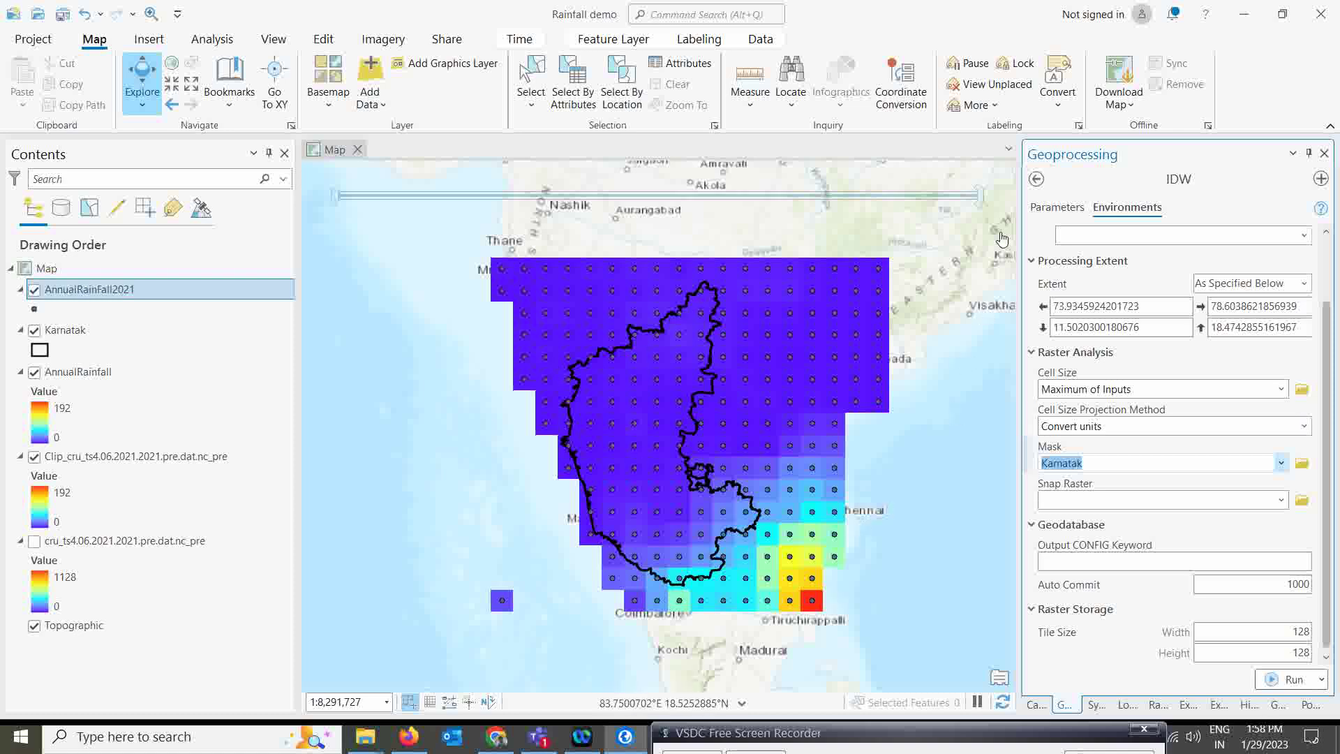
click(1057, 207)
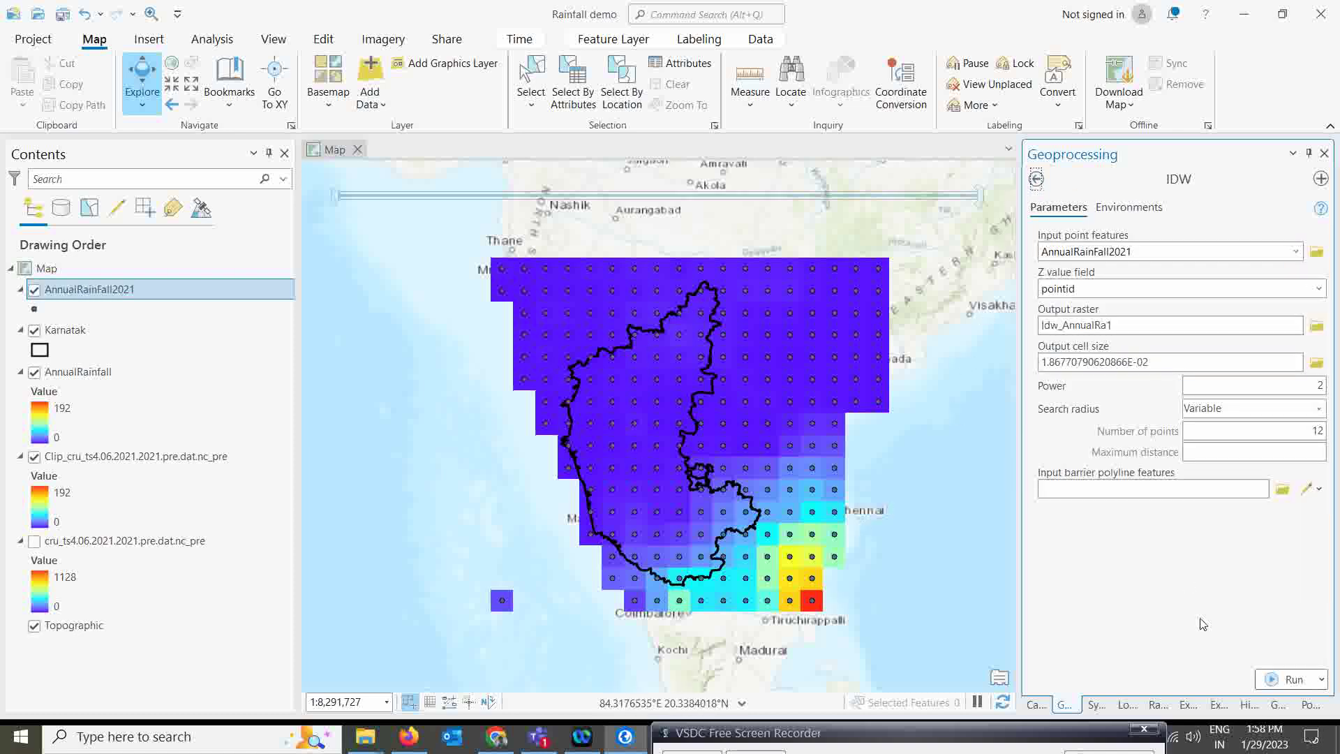
- Run IDW and hide the AnnualRainfall, Clip_cru and AnnualRainFall2021 layers
click(1272, 681)
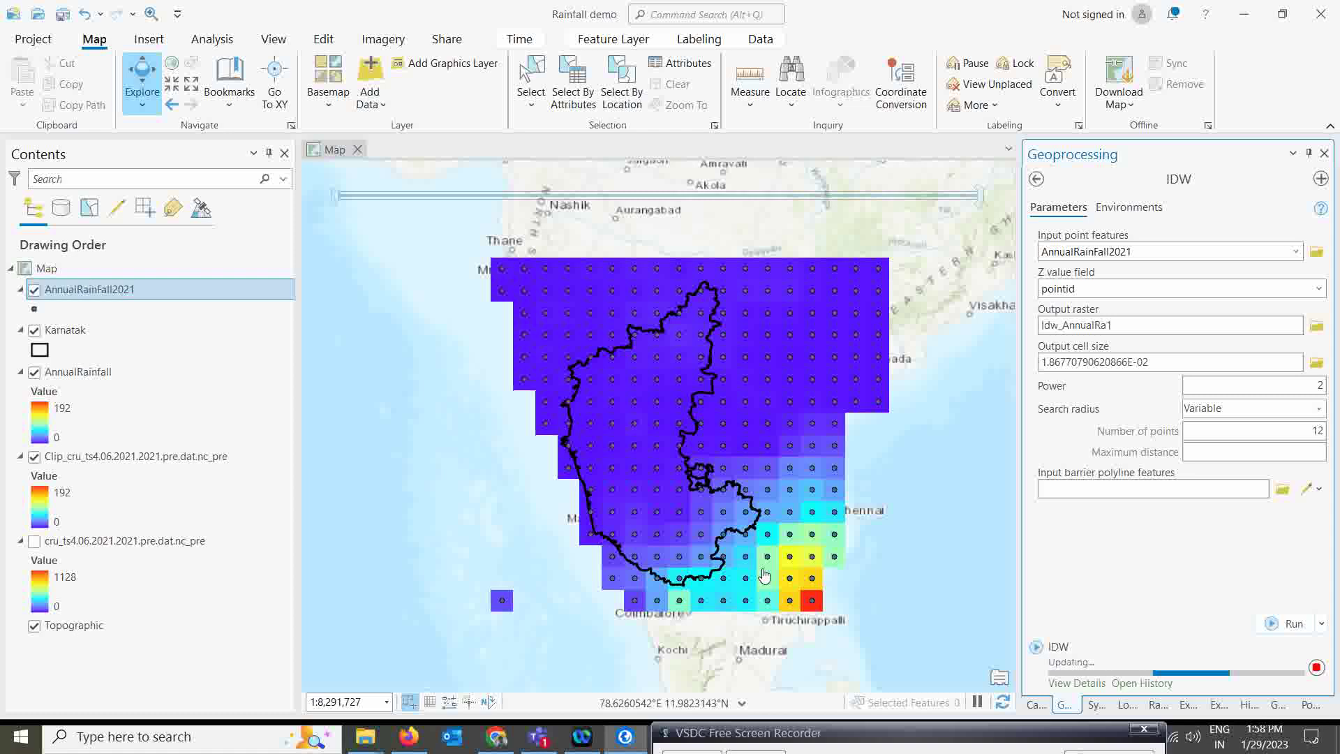
click(34, 566)
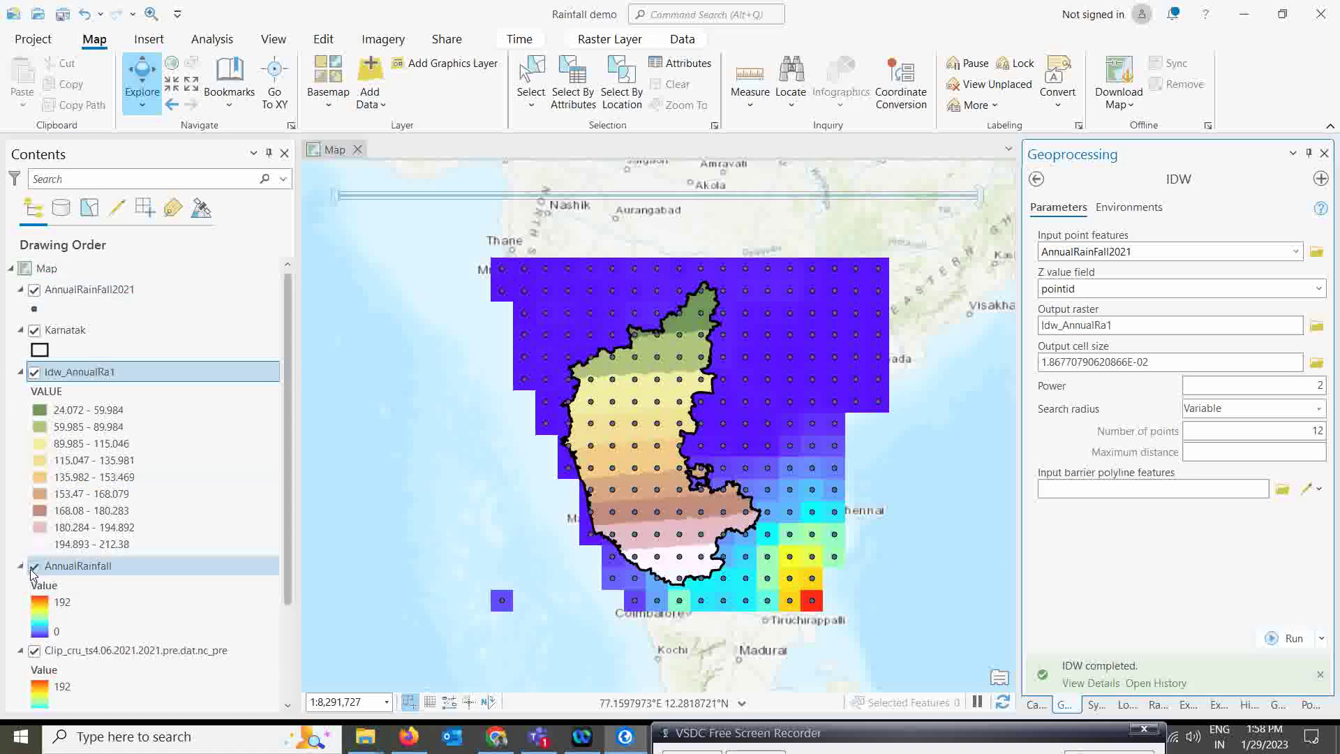
click(34, 650)
scroll(31, 527, down, 3)
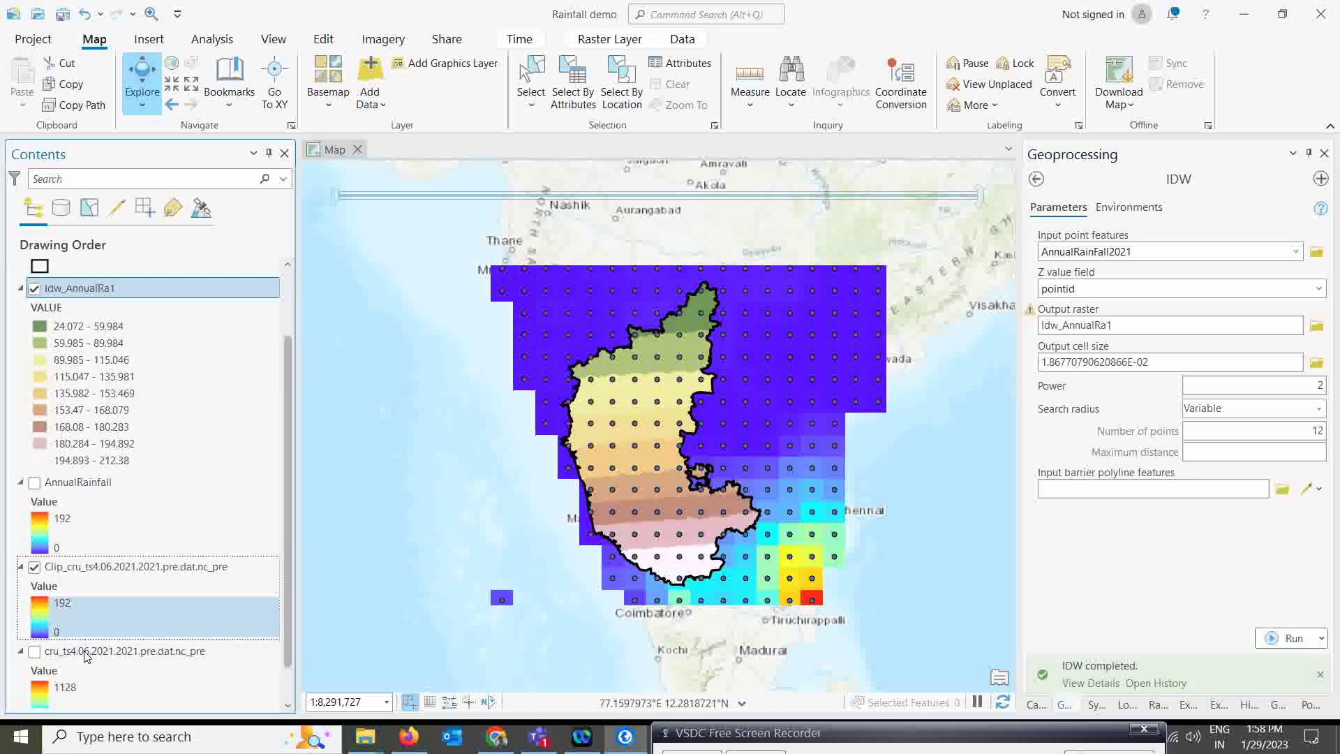
click(32, 529)
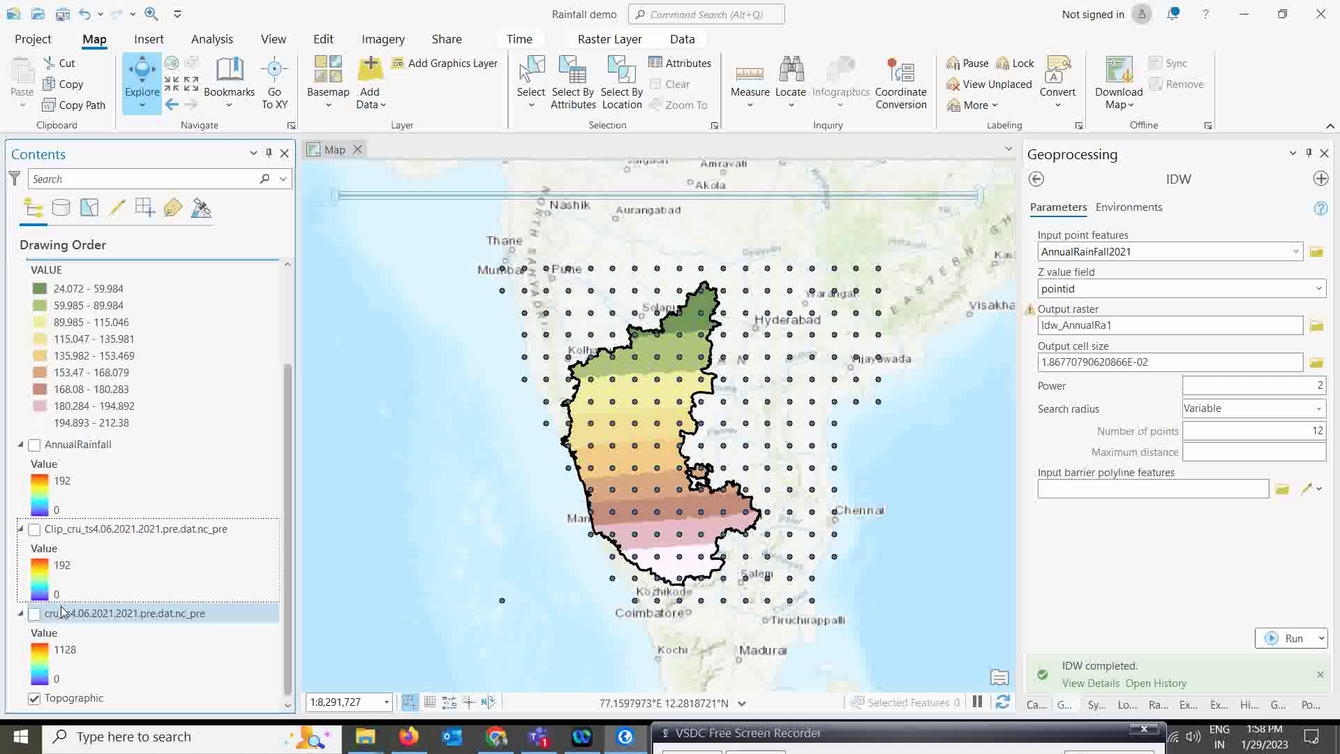
scroll(77, 349, up, 3)
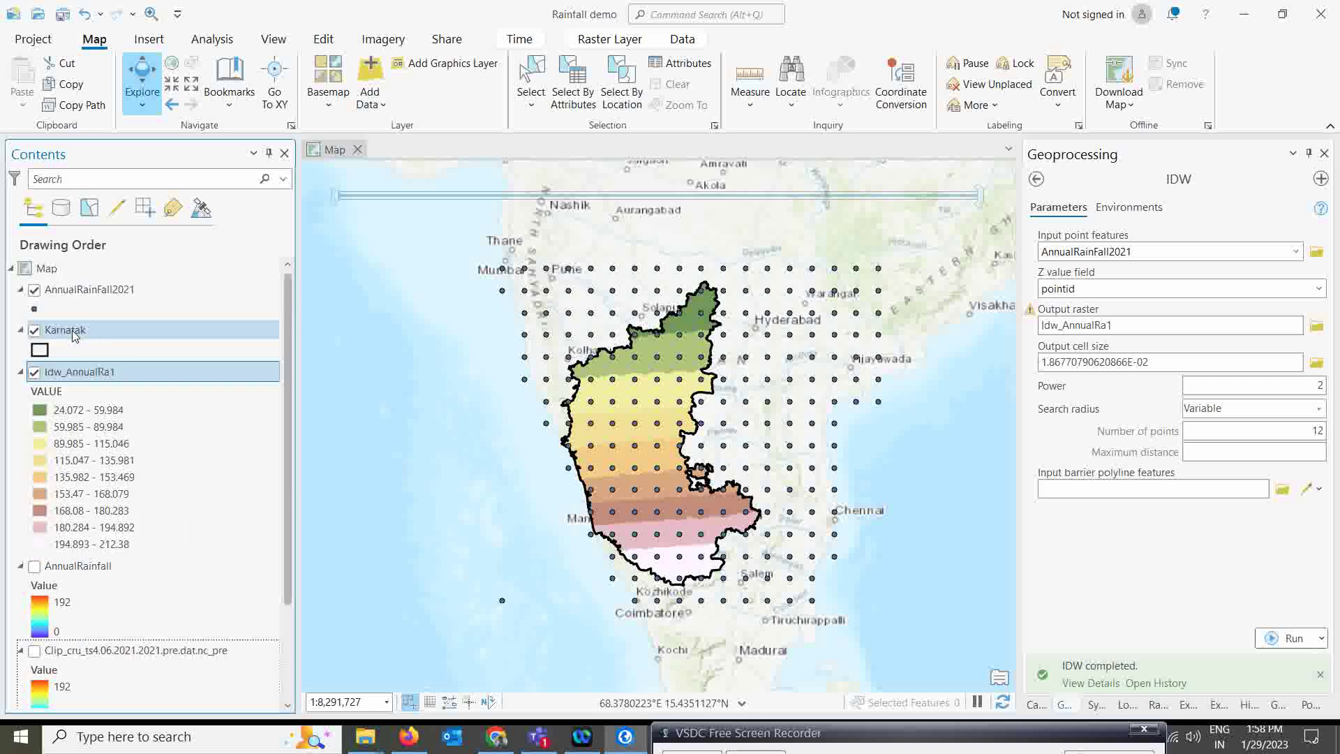
click(35, 290)
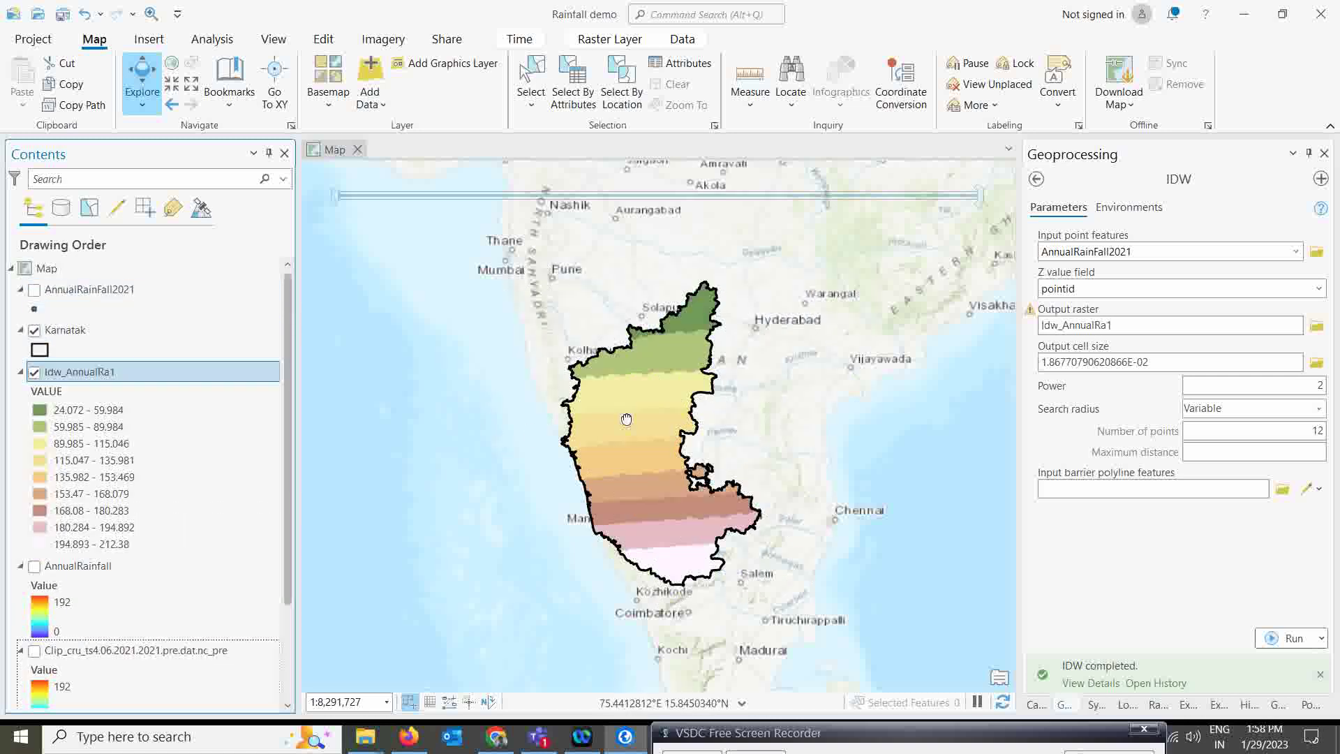
- Pan the map to recentre Karnataka's Idw_AnnualRa1 rainfall surface
drag(627, 418, 643, 469)
scroll(67, 498, down, 3)
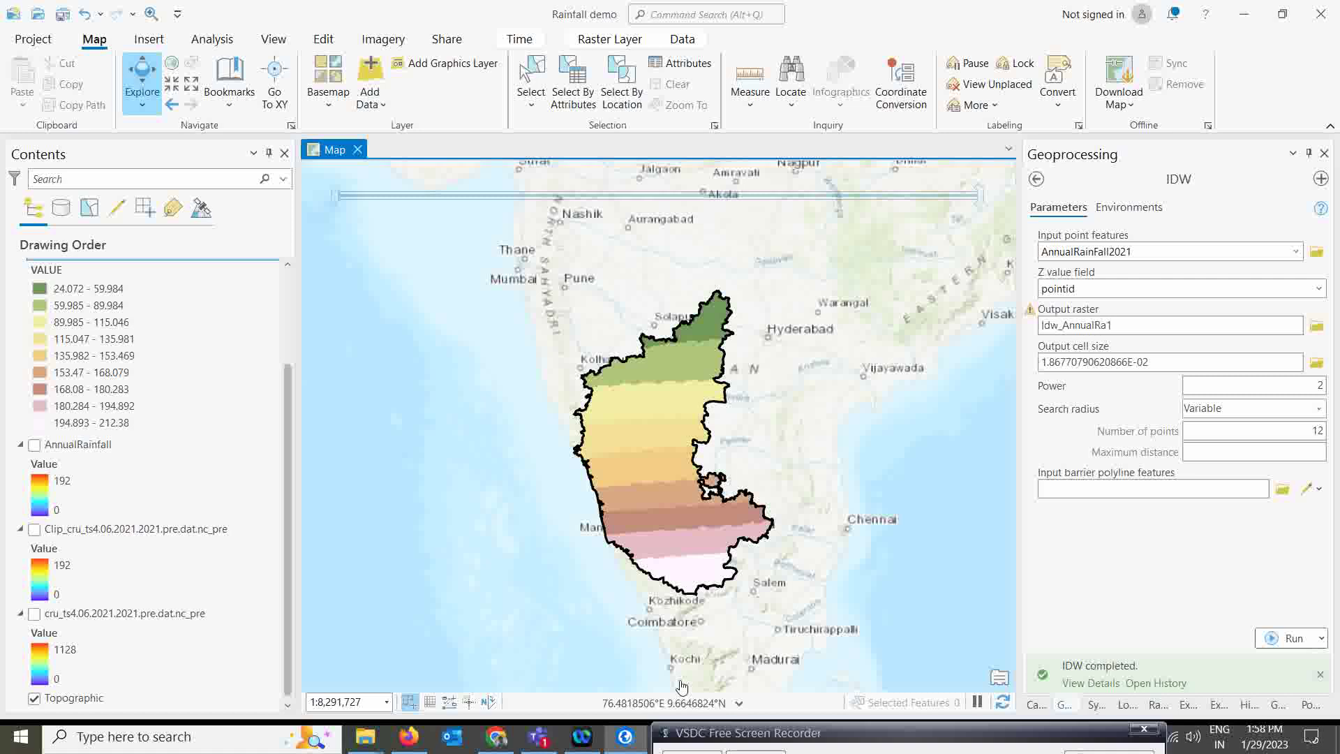
drag(780, 730, 718, 722)
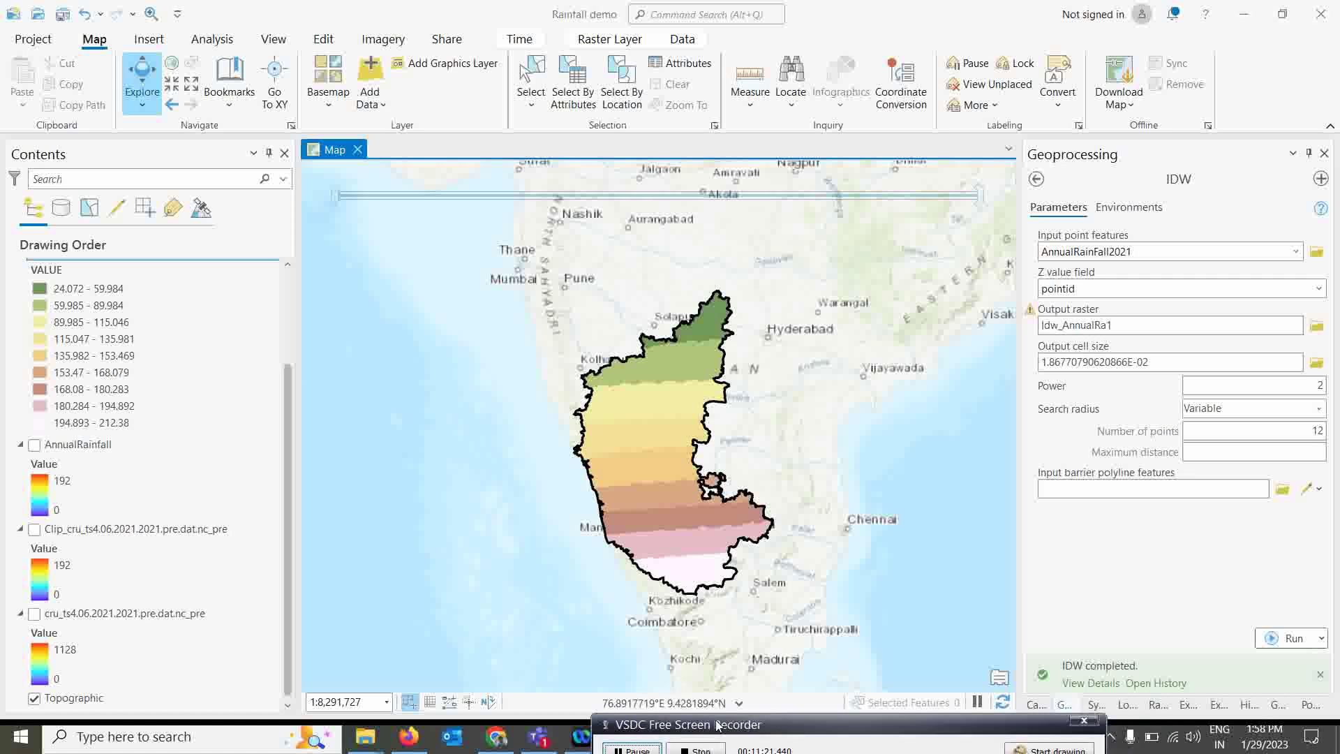